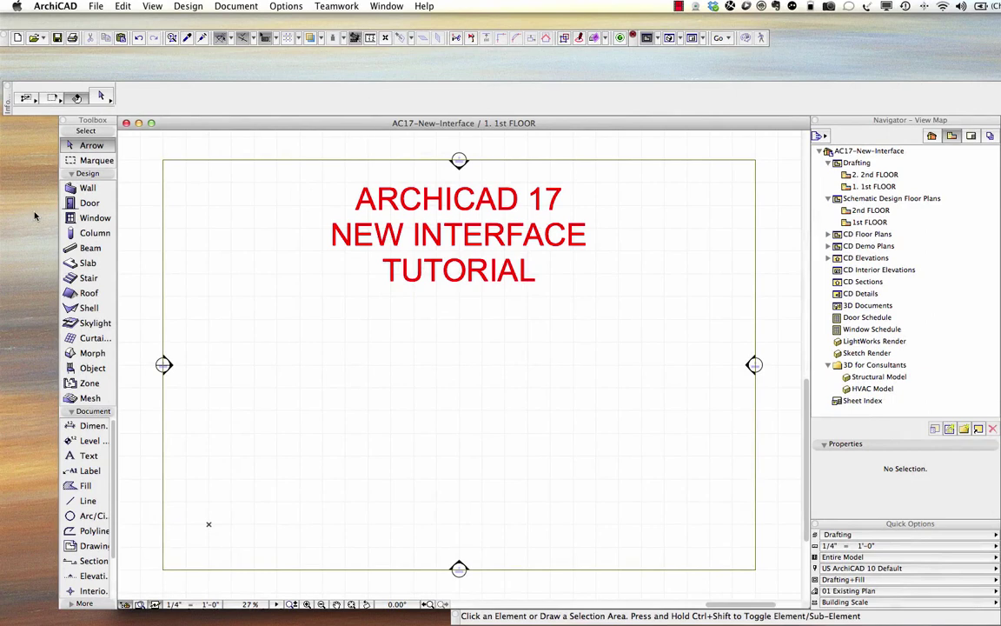
Switch to the ArchiCAD 16 project and back to ArchiCAD 17, then summon the annotation overlay.
key("super+h")
key("super+Tab")
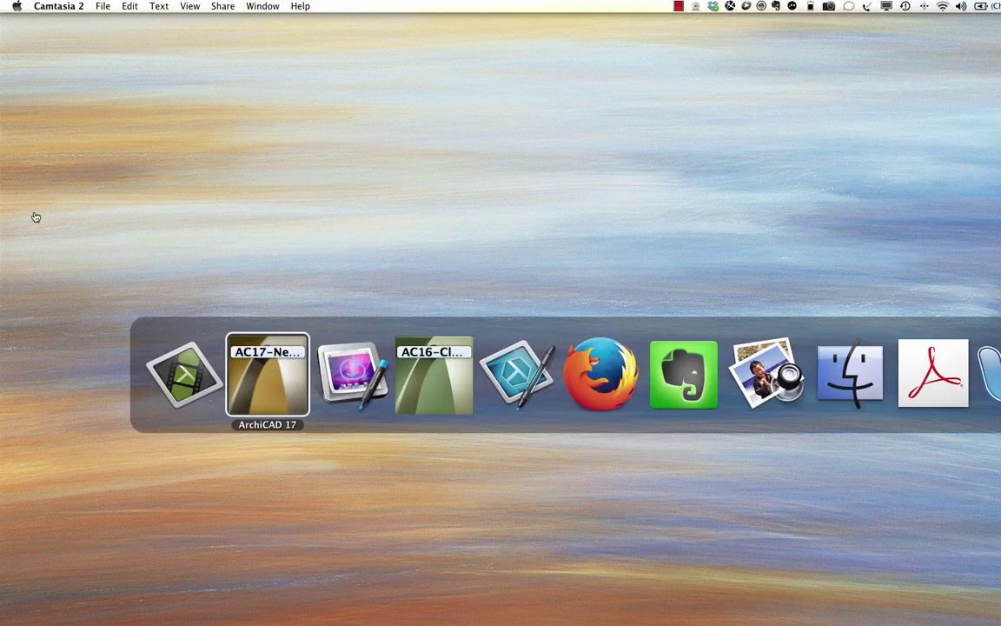
key("super+Tab")
key("super+Tab")
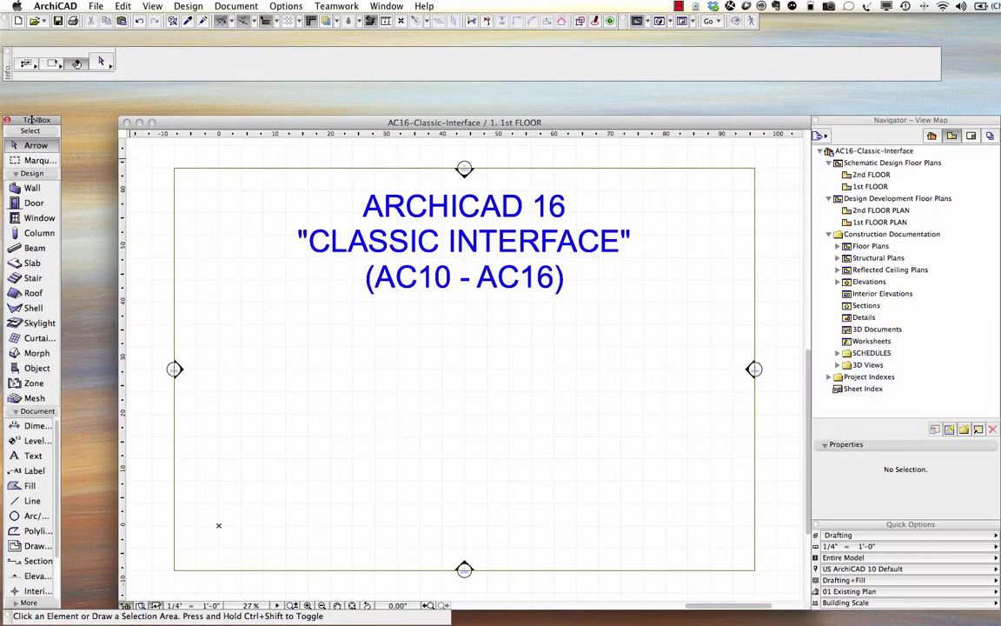
key("super+Tab")
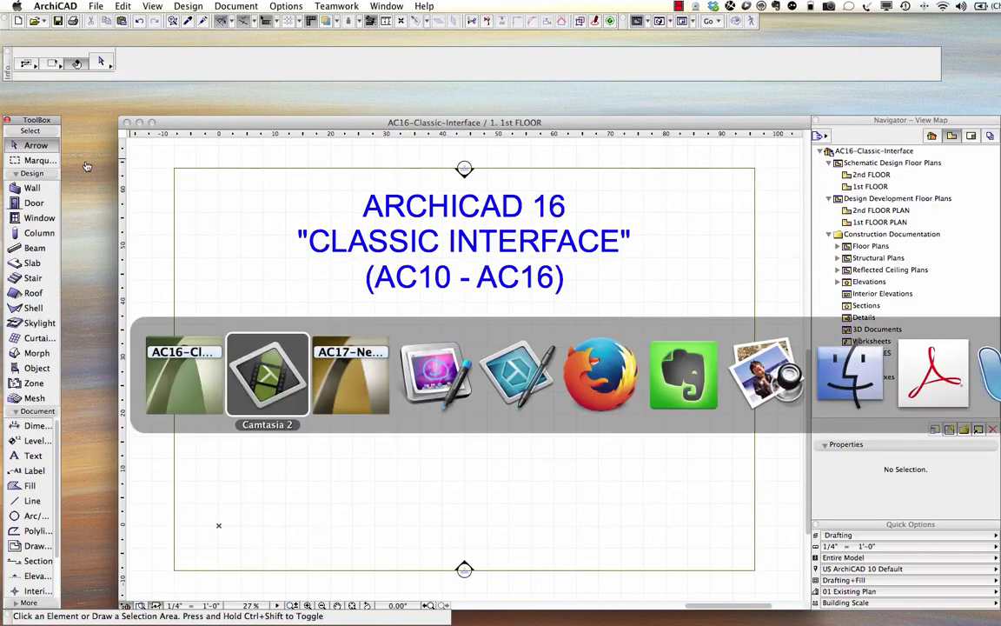
key("super+Tab")
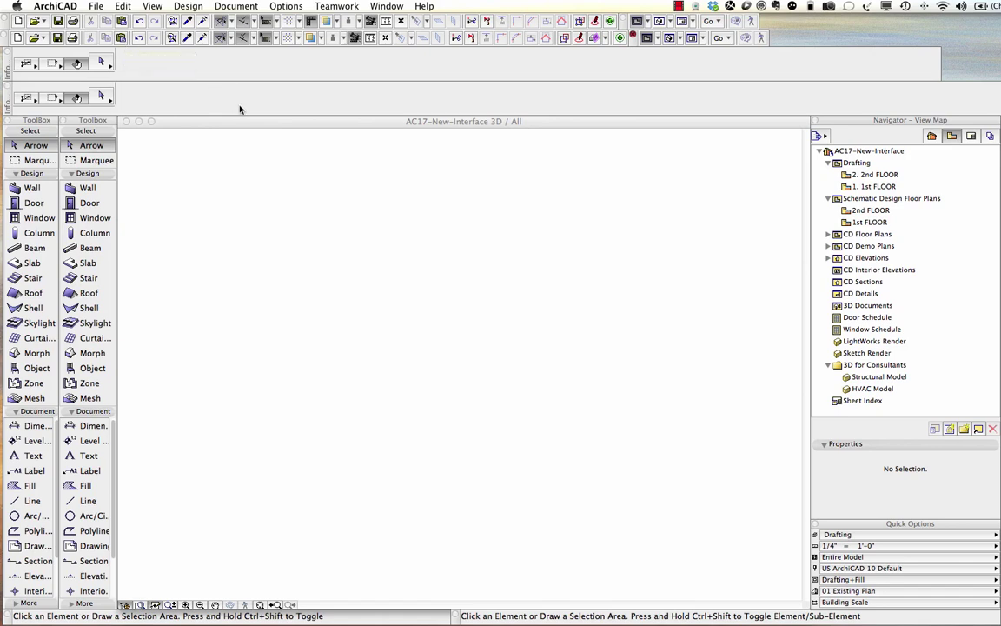
key("ctrl+alt+super+d")
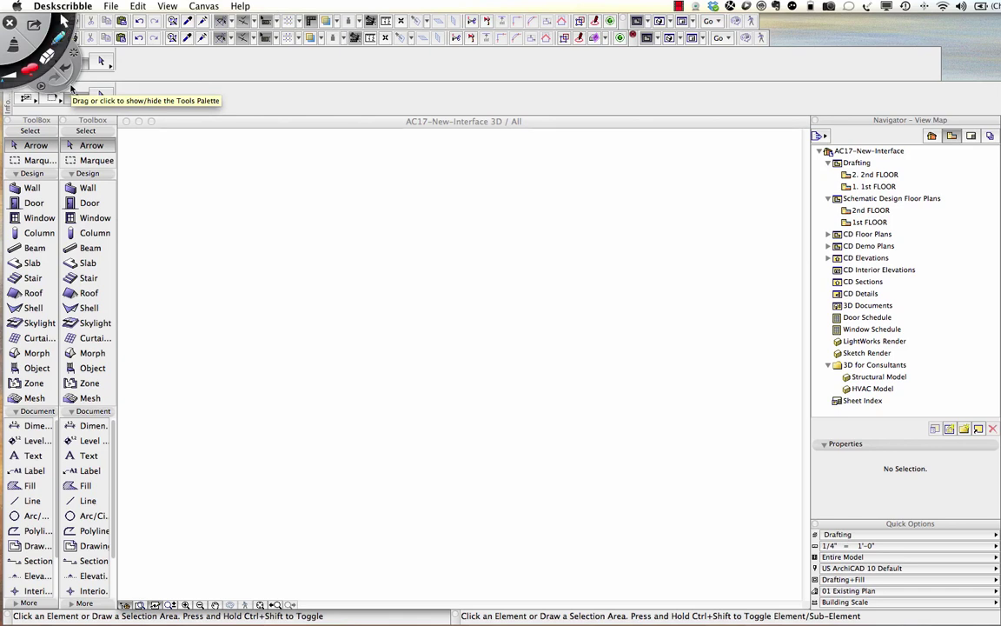
Draw red freehand checkmarks on the second toolbox, the lower info bar and the upper toolbar.
left_click(66, 79)
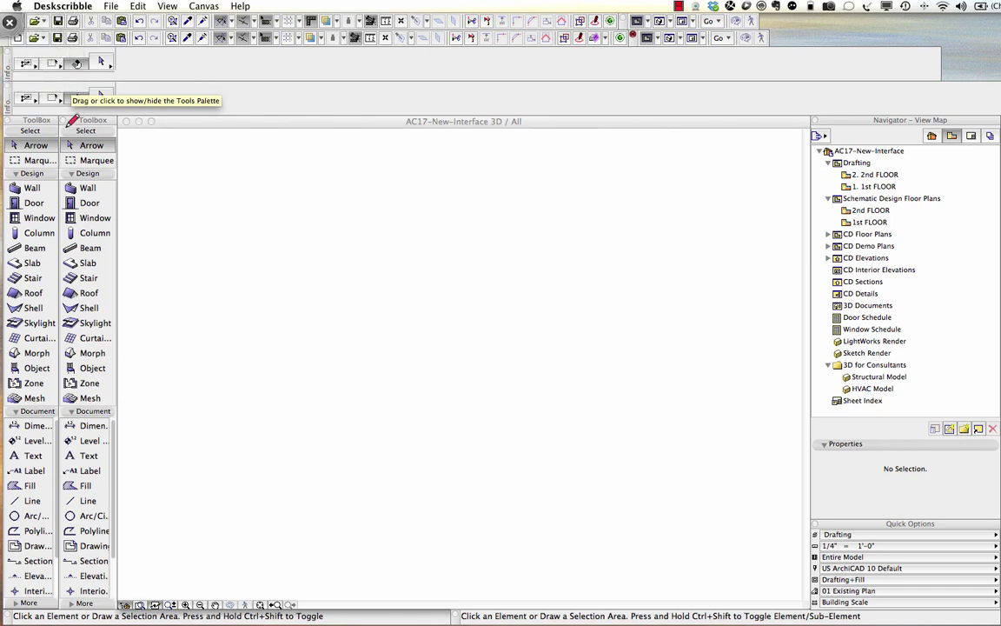
left_click_drag(65, 130, 89, 114)
left_click_drag(5, 95, 19, 88)
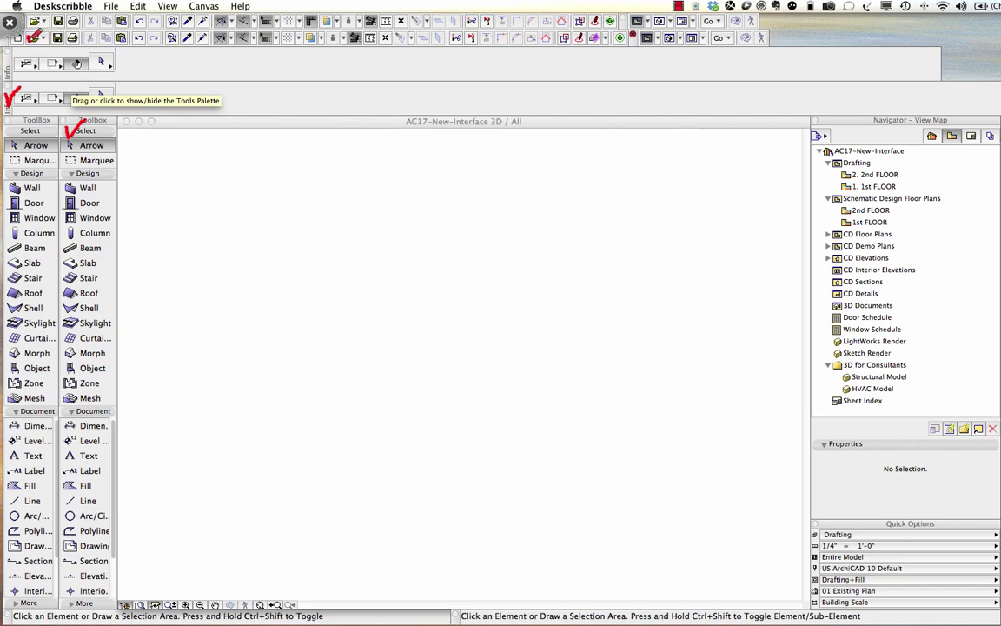
left_click_drag(27, 37, 44, 31)
Bring up the 1st FLOOR plan and select the Marquee tool in both ArchiCAD versions.
left_click(266, 125)
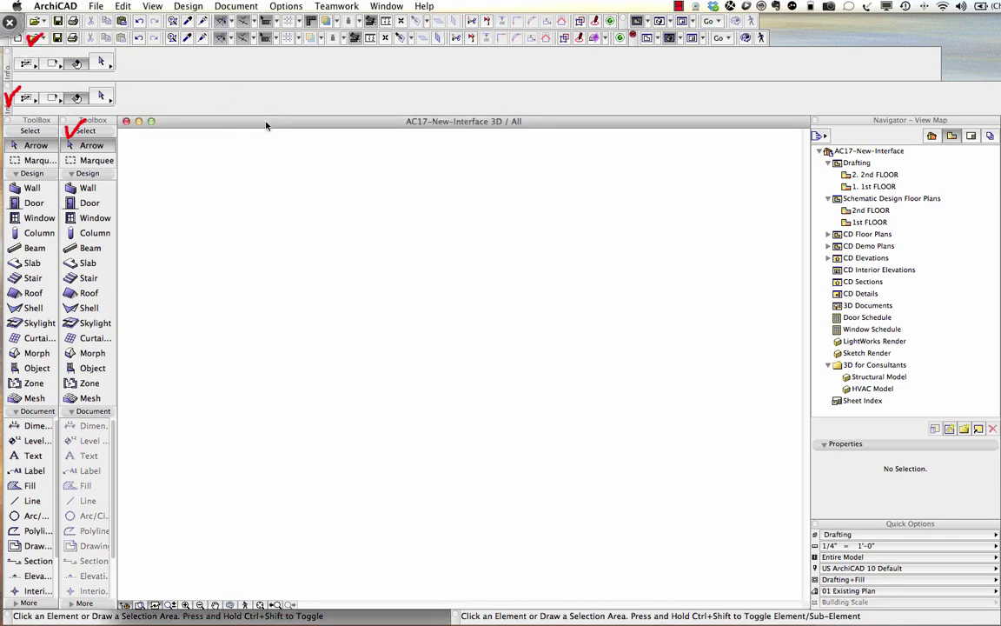
key("F2")
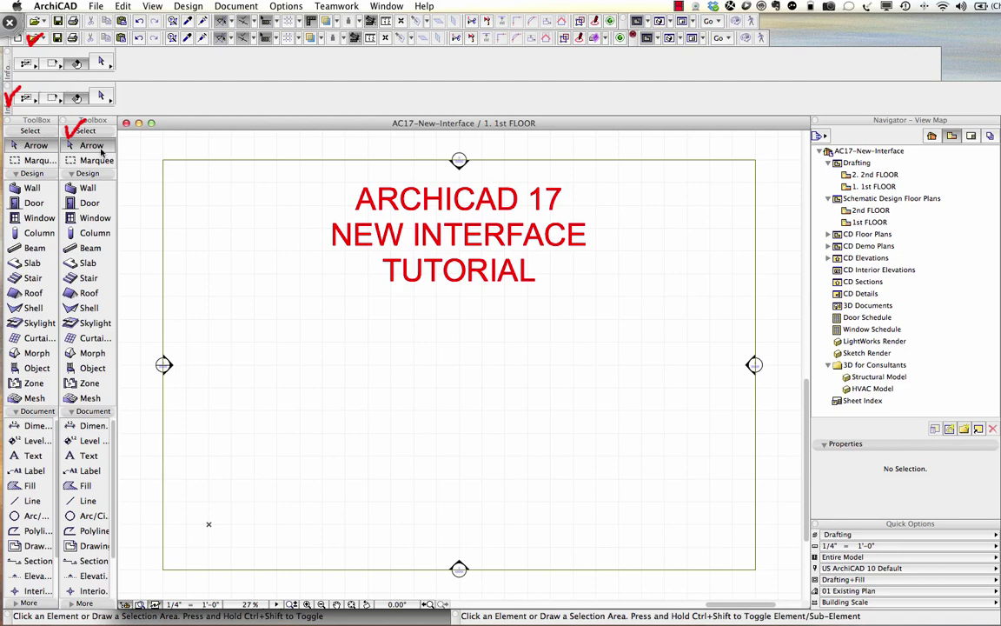
left_click(36, 160)
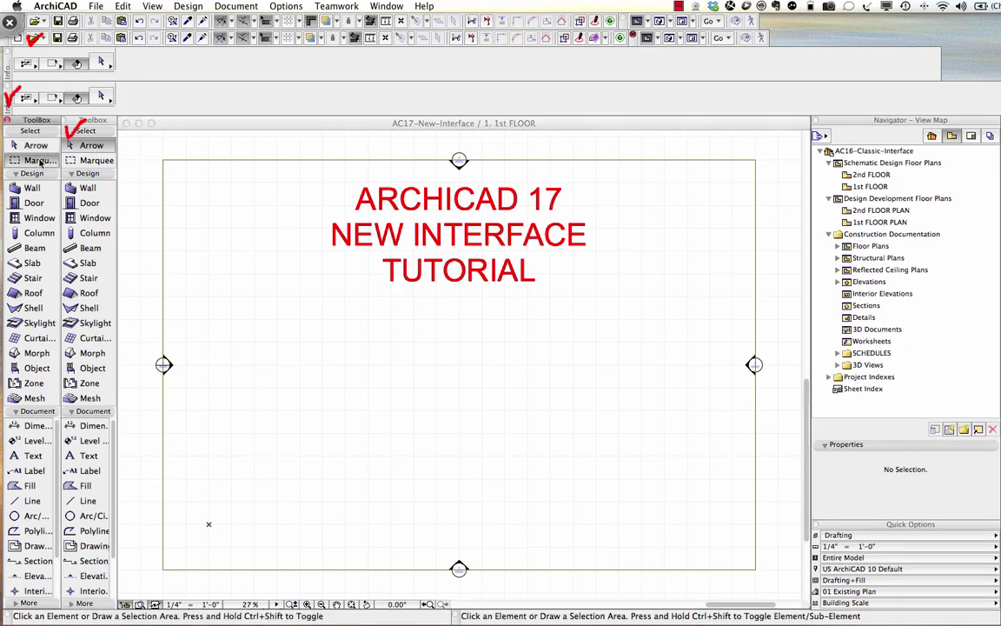
left_click(80, 160)
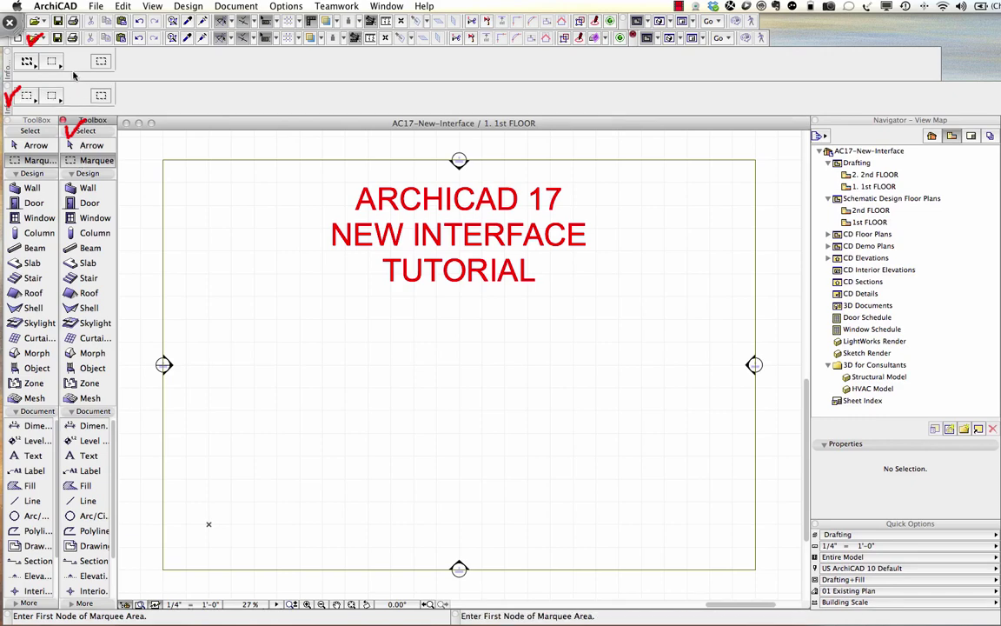
Select the Wall tool, inspect its layer list unchanged, and open ArchiCAD 16's Wall Default Settings.
left_click(88, 188)
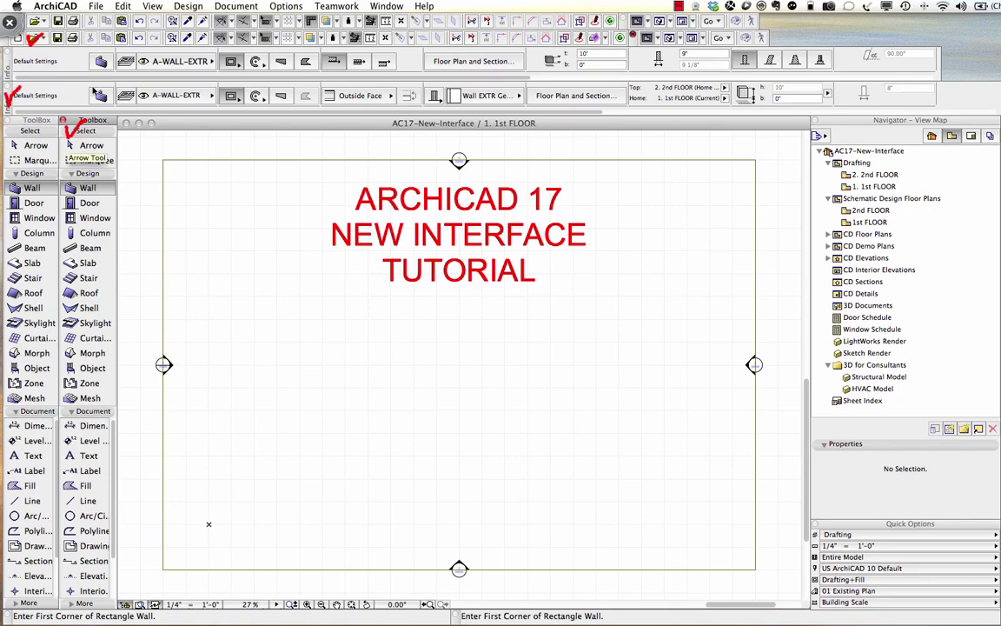
left_click(203, 97)
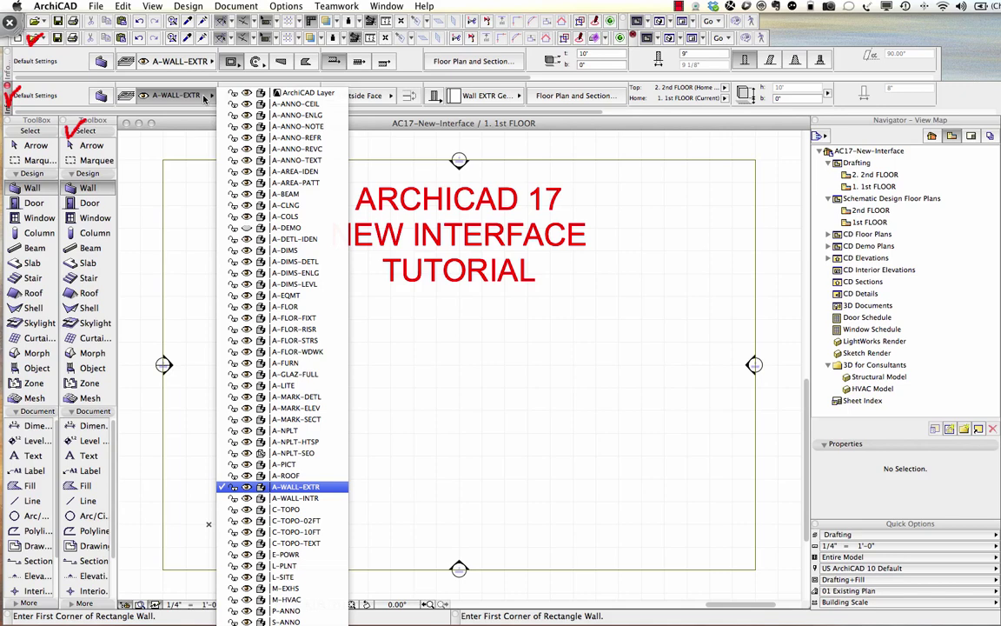
left_click(205, 98)
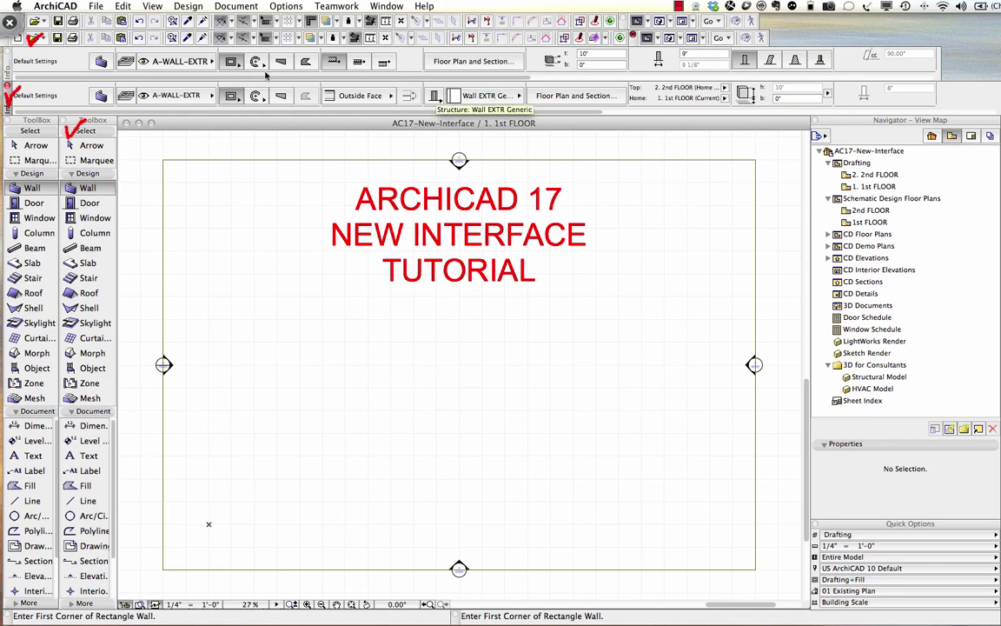
left_click(101, 61)
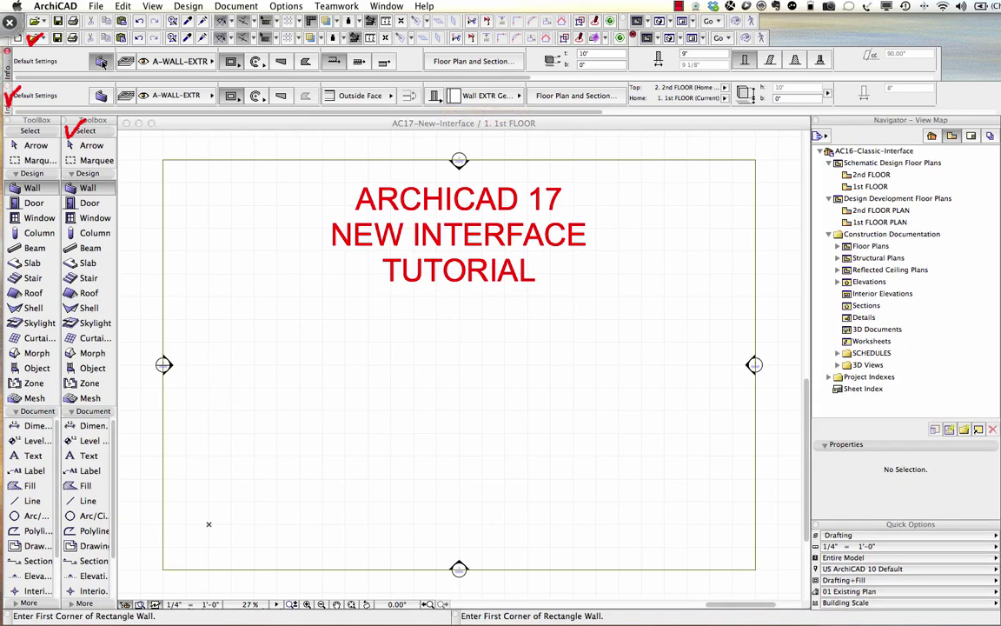
Open ArchiCAD 17's wall defaults and review the 10' height, 9" thickness and Background Fill cut fill.
left_click(102, 96)
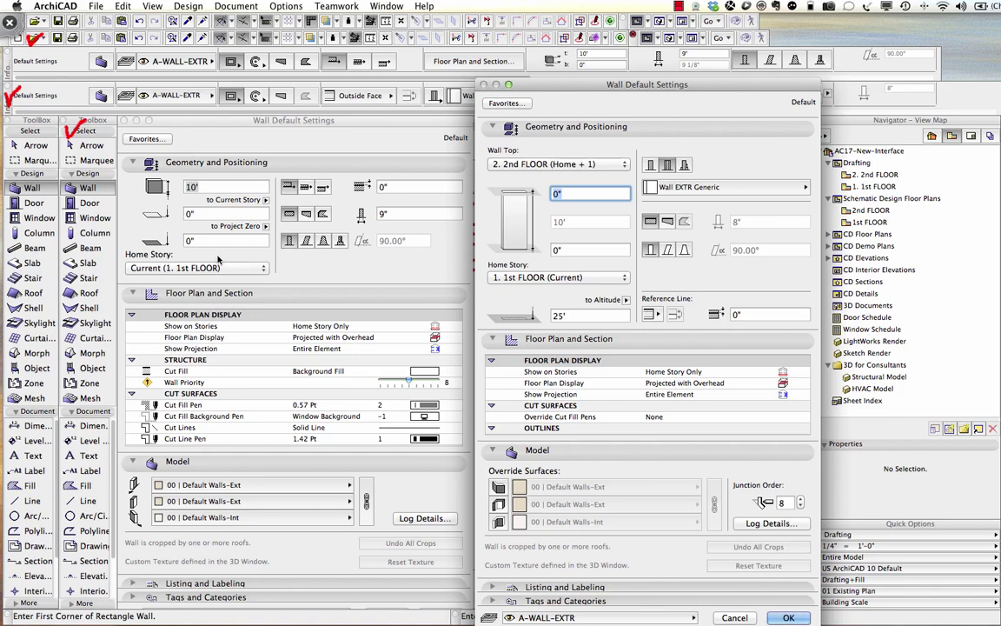
left_click(218, 188)
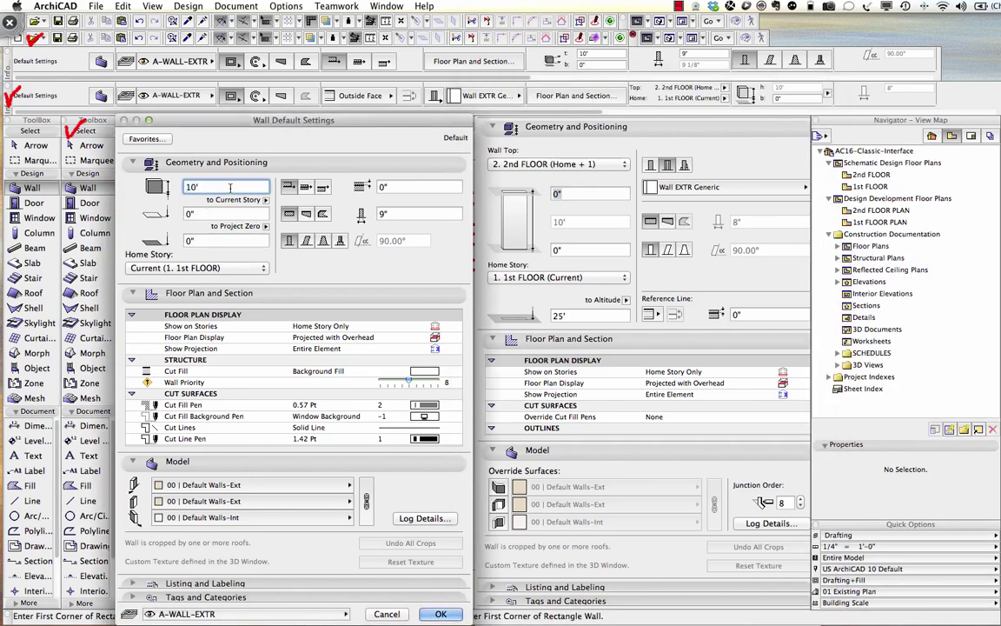
key("Tab")
key("Tab")
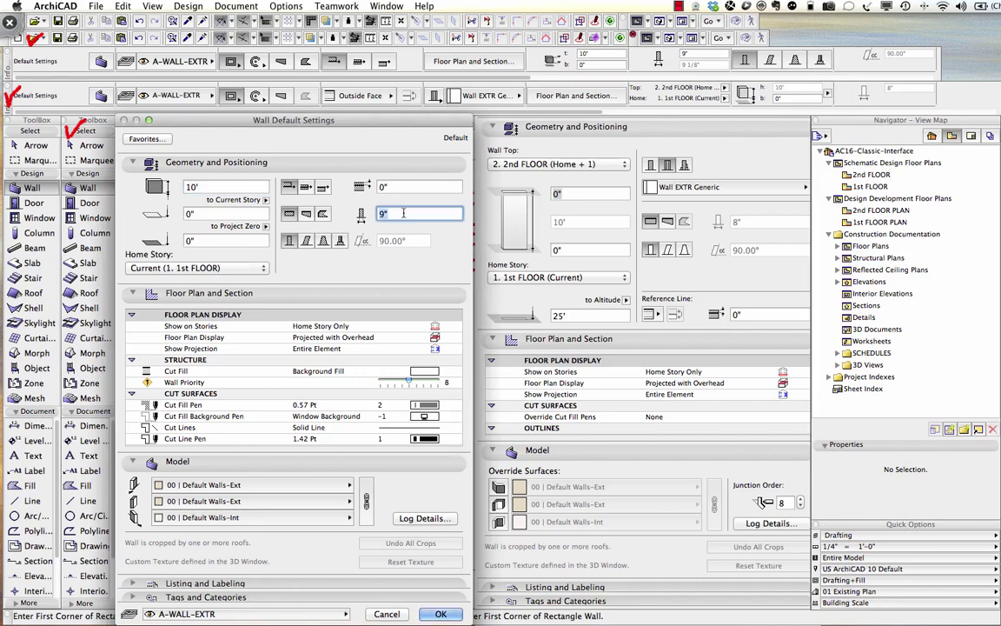
key("shift+Tab")
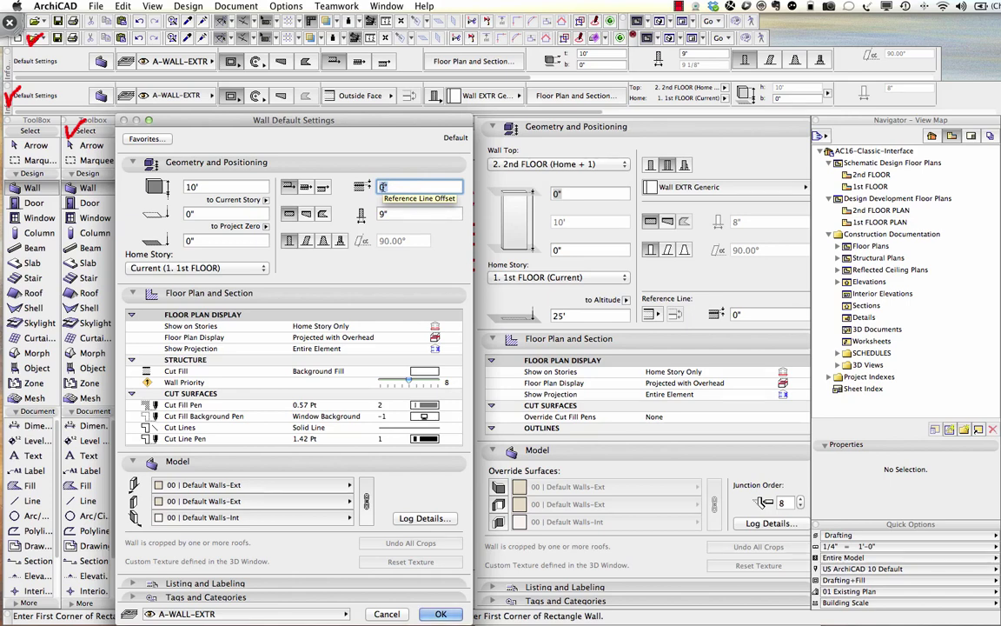
left_click(415, 372)
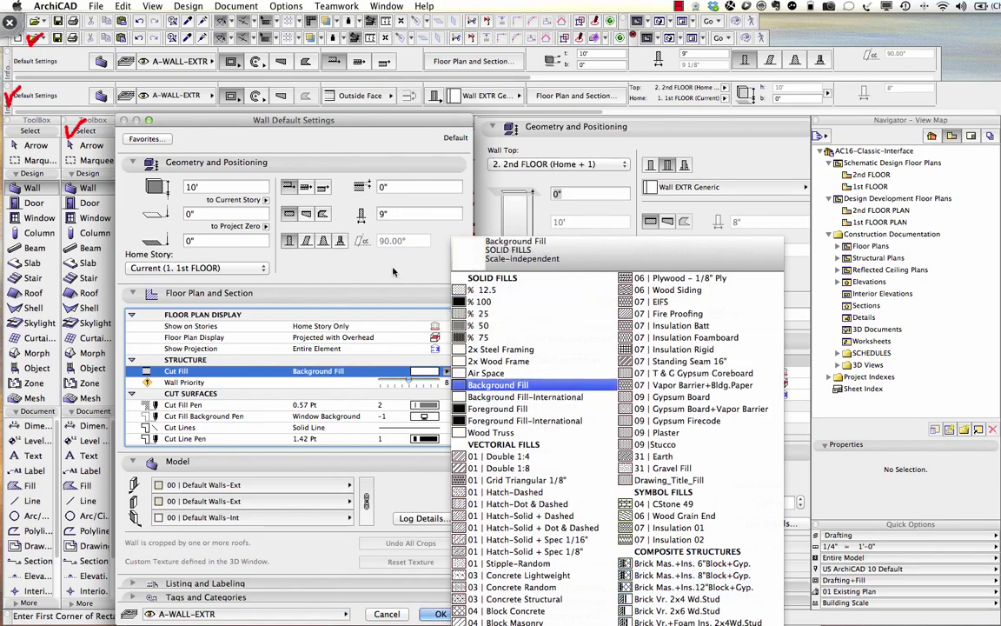
left_click(486, 402)
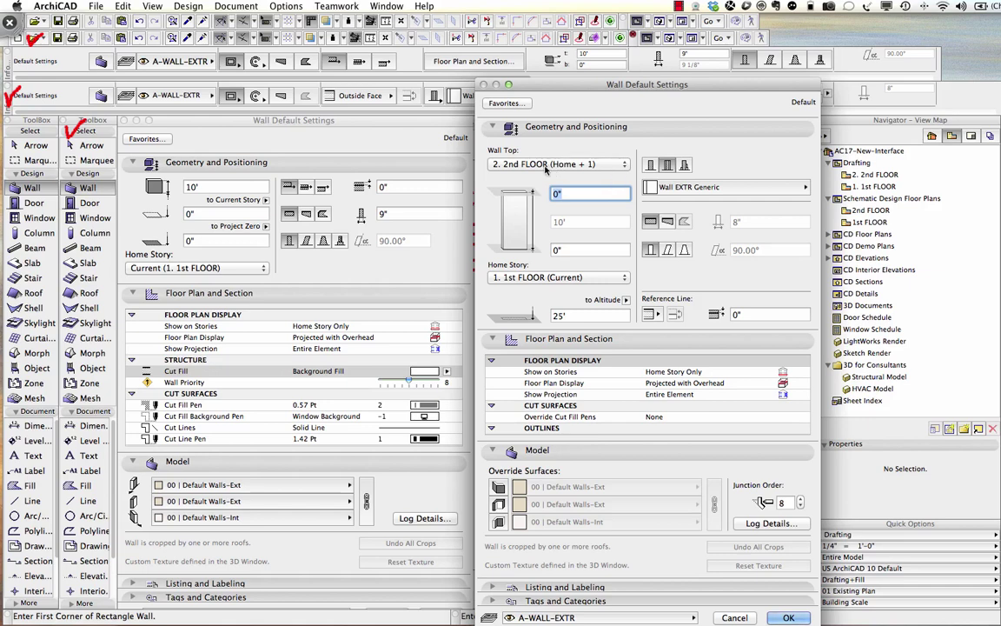
Set the ArchiCAD 17 default wall top to Not Linked.
left_click(620, 166)
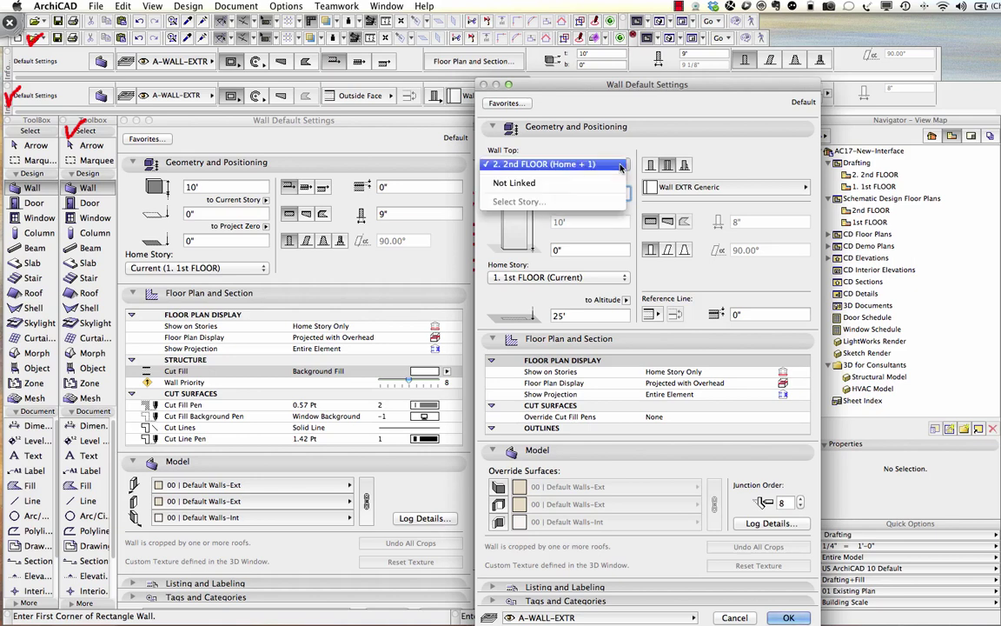
left_click(614, 152)
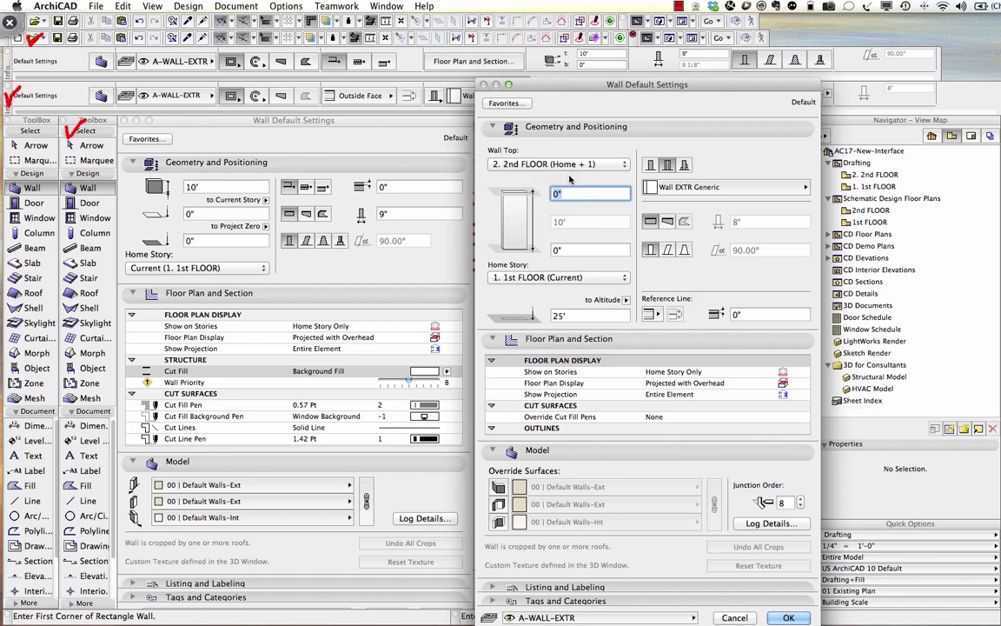
left_click(575, 165)
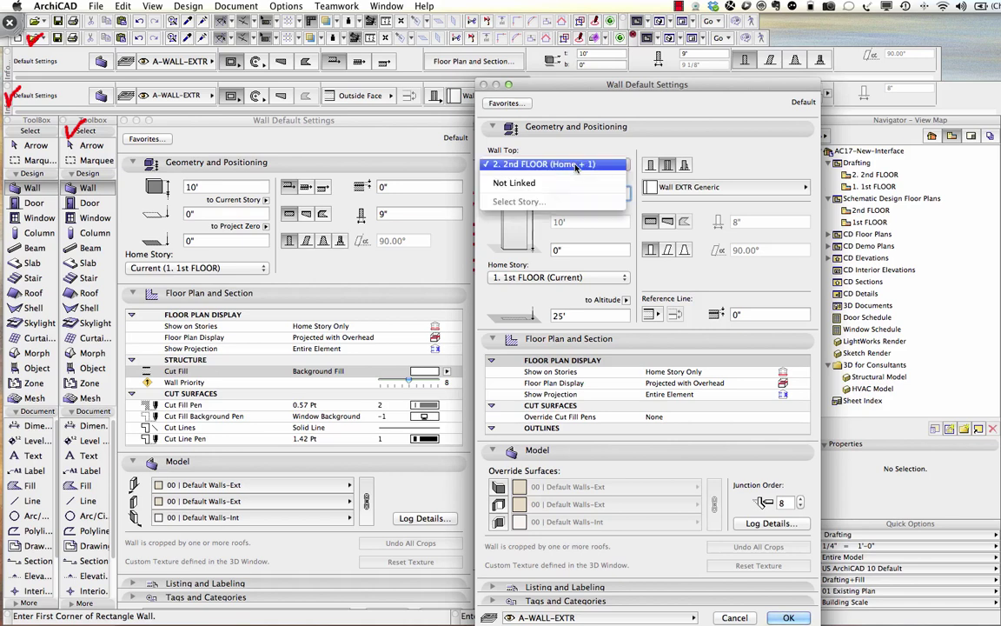
left_click(531, 185)
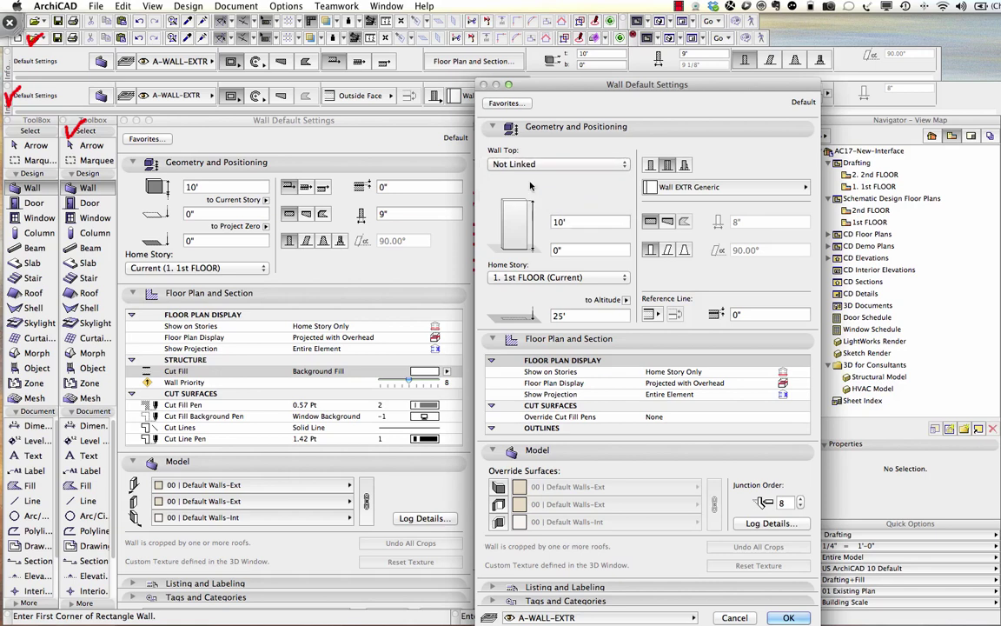
left_click(576, 221)
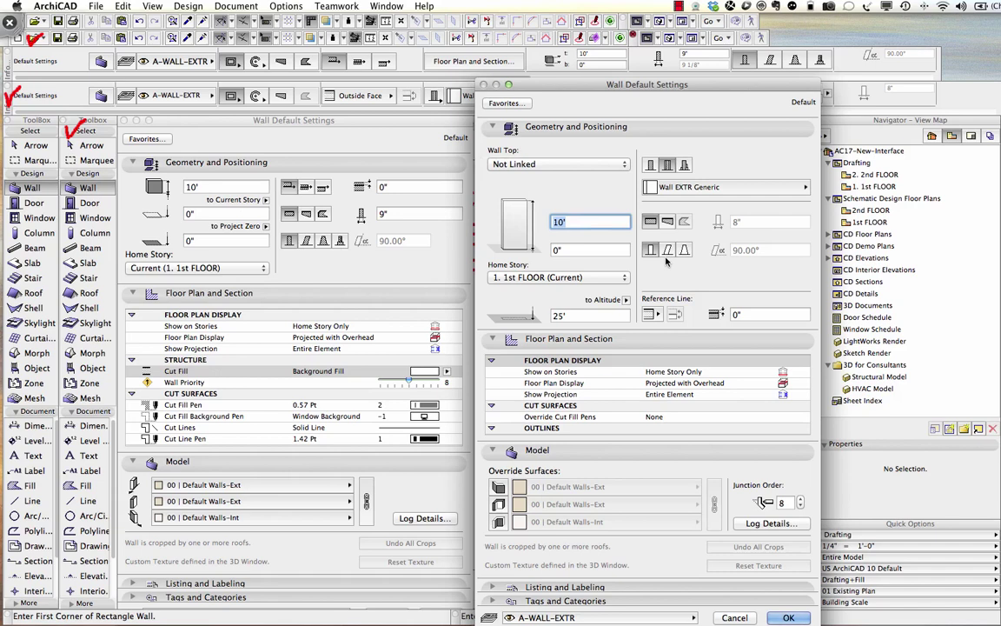
Cycle the wall structure through Composite and Profile back to Basic, then browse building materials.
left_click(650, 166)
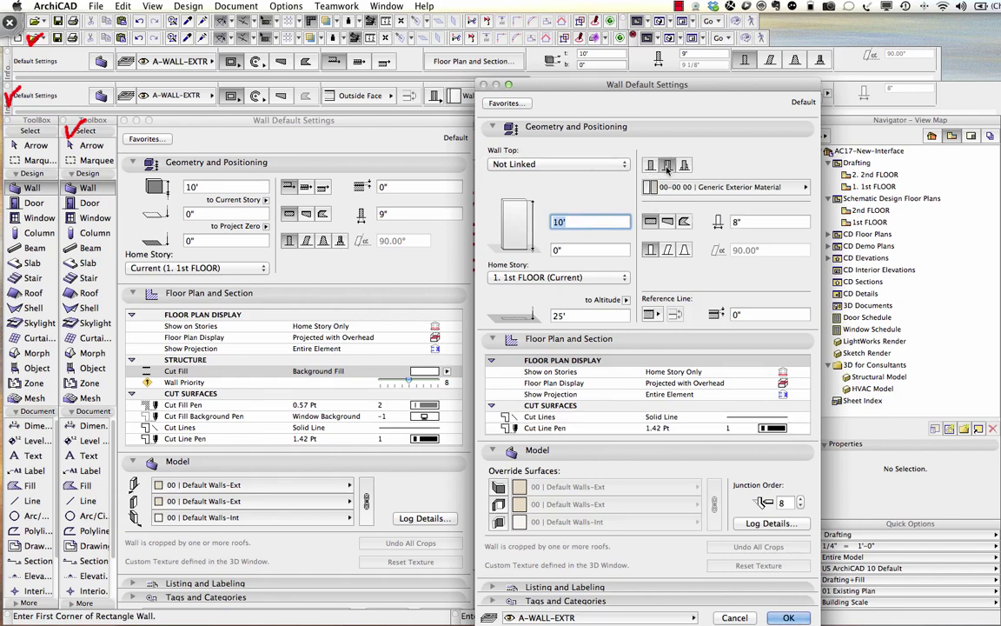
left_click(667, 165)
left_click(684, 166)
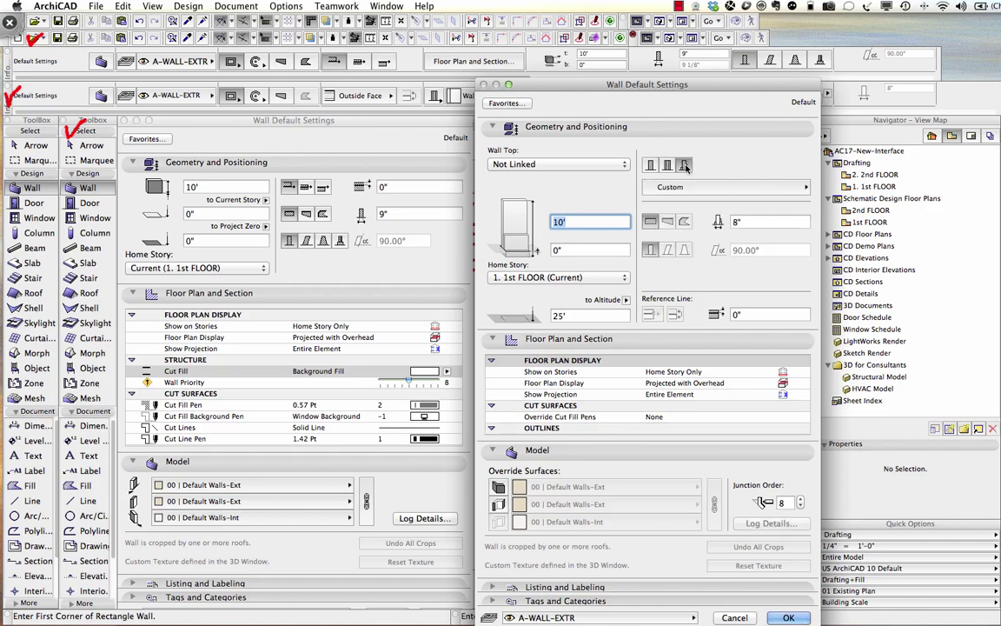
left_click(649, 166)
left_click(675, 189)
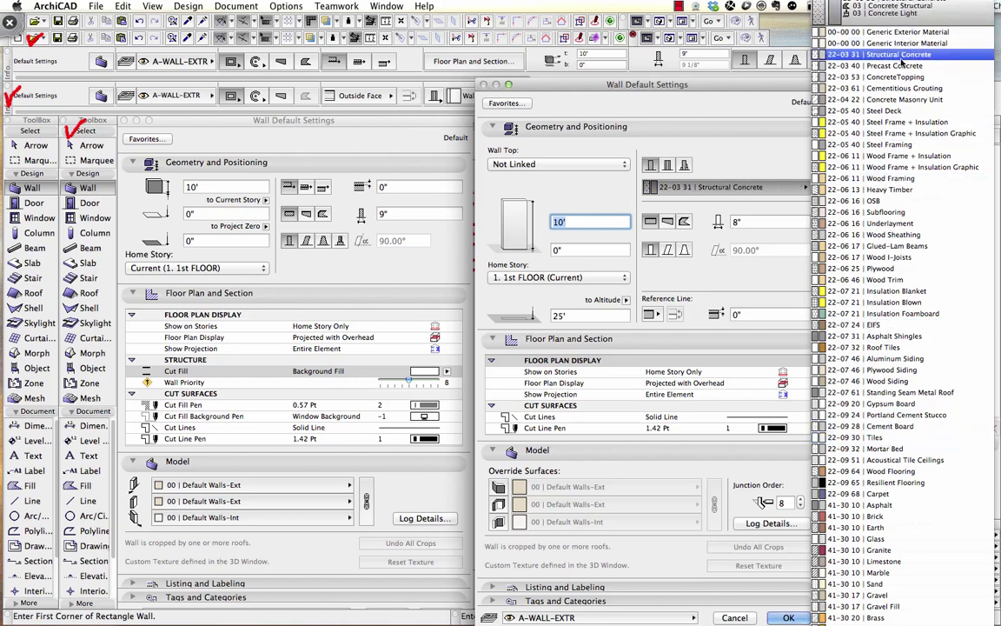
left_click(659, 158)
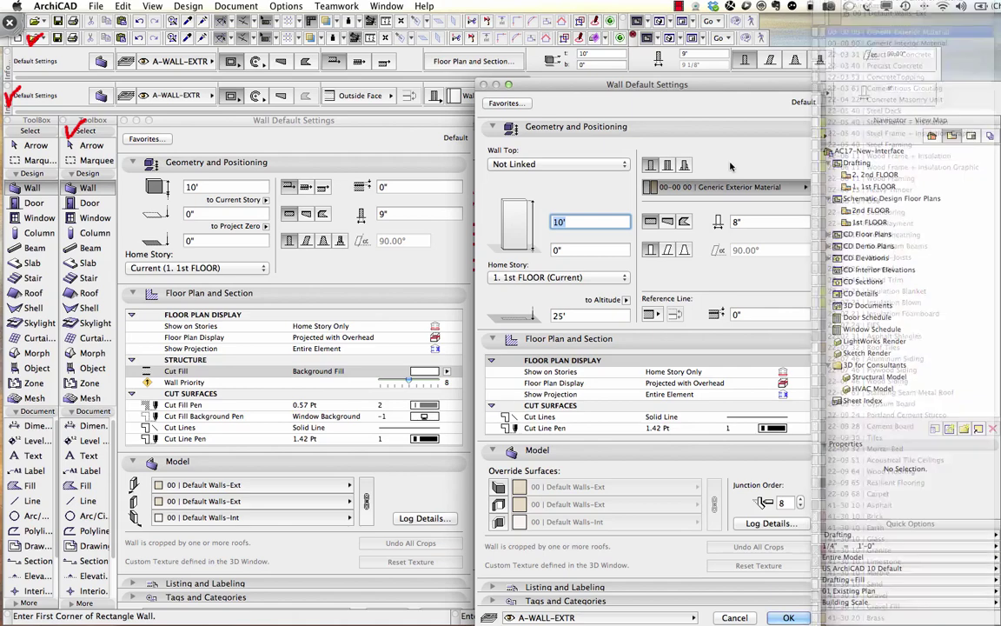
left_click(668, 165)
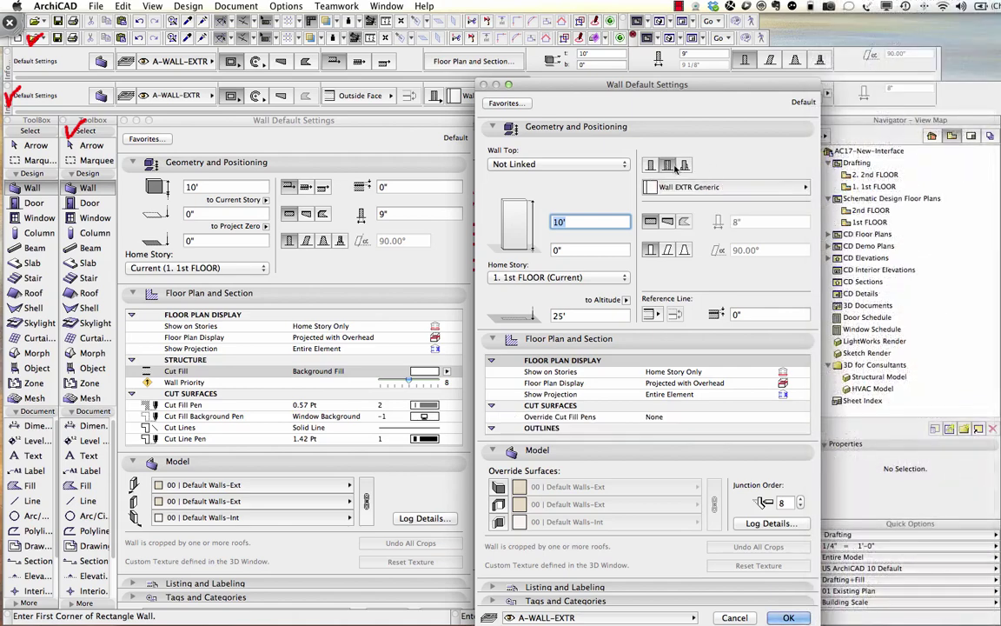
left_click(700, 190)
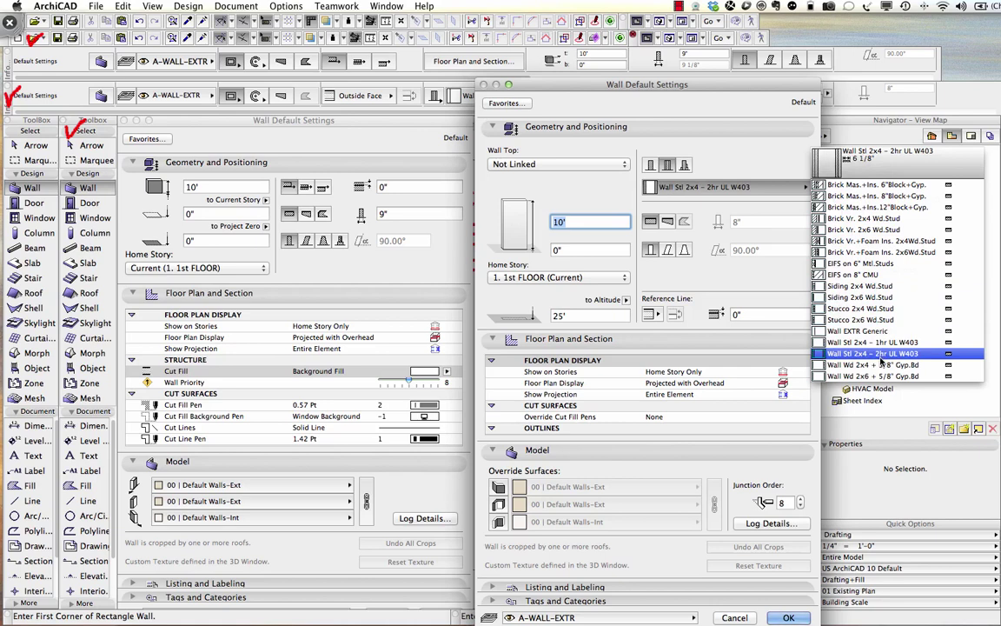
left_click(695, 158)
left_click(650, 165)
left_click(668, 166)
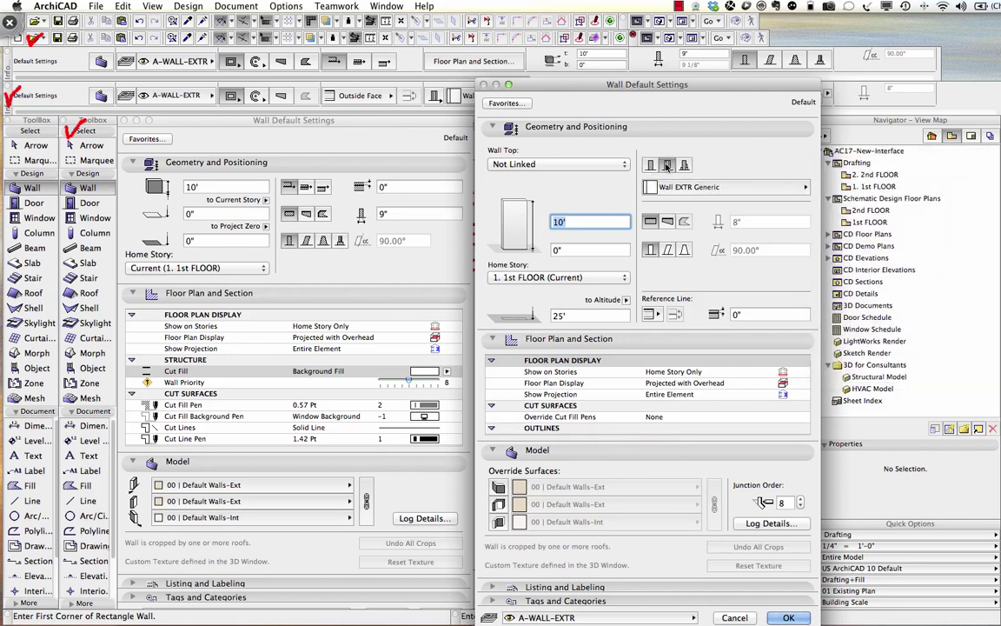
left_click(685, 165)
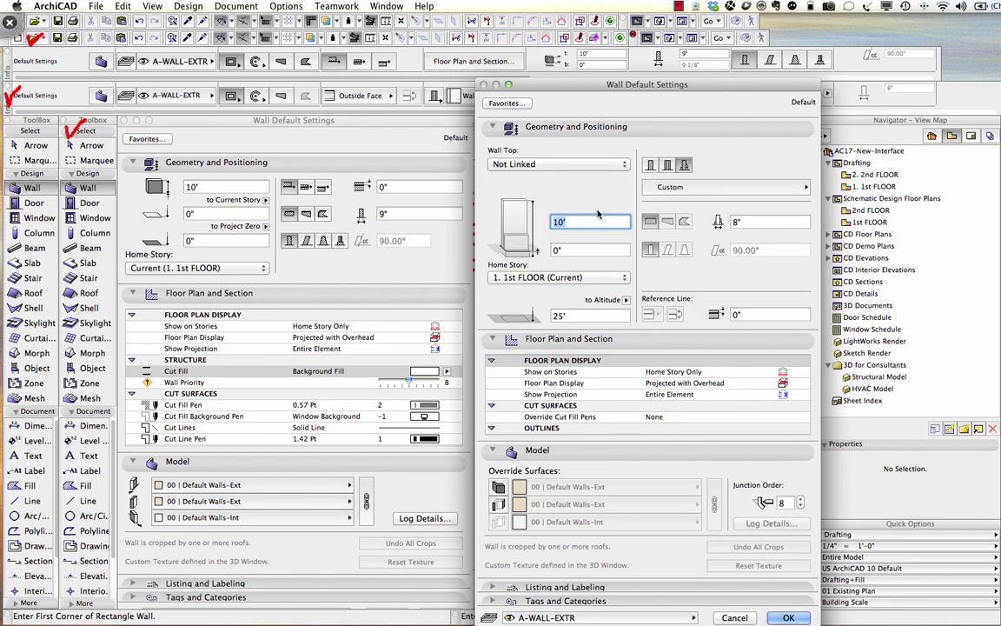
left_click(695, 187)
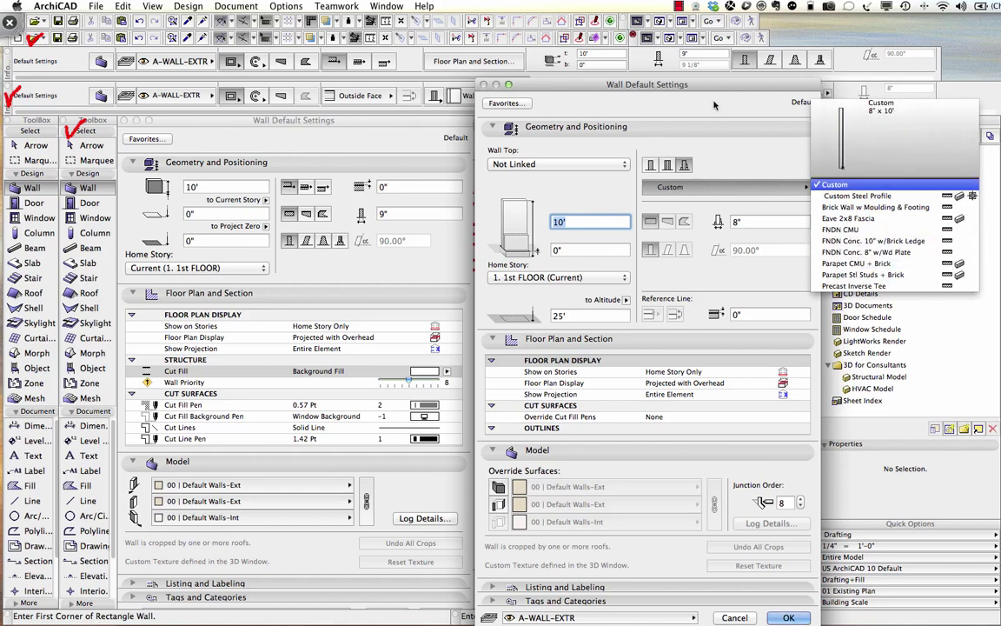
left_click(648, 165)
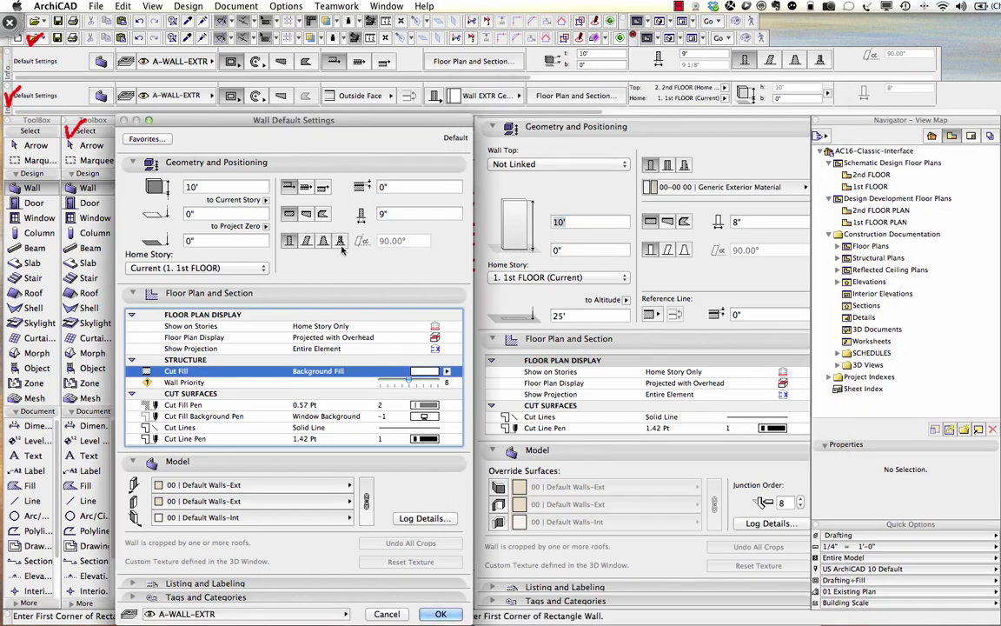
left_click(340, 243)
left_click(435, 371)
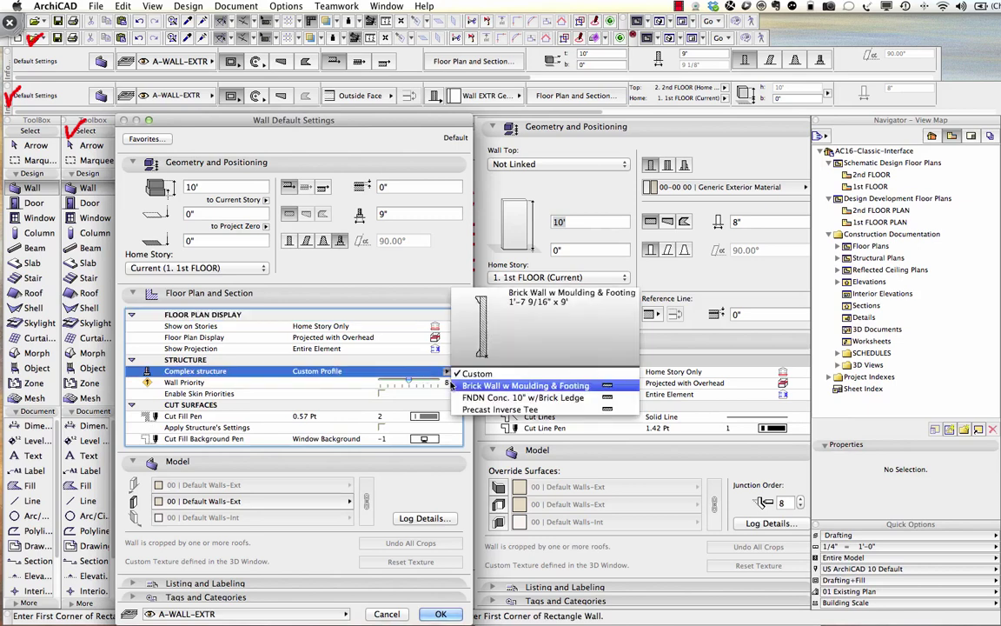
left_click(465, 374)
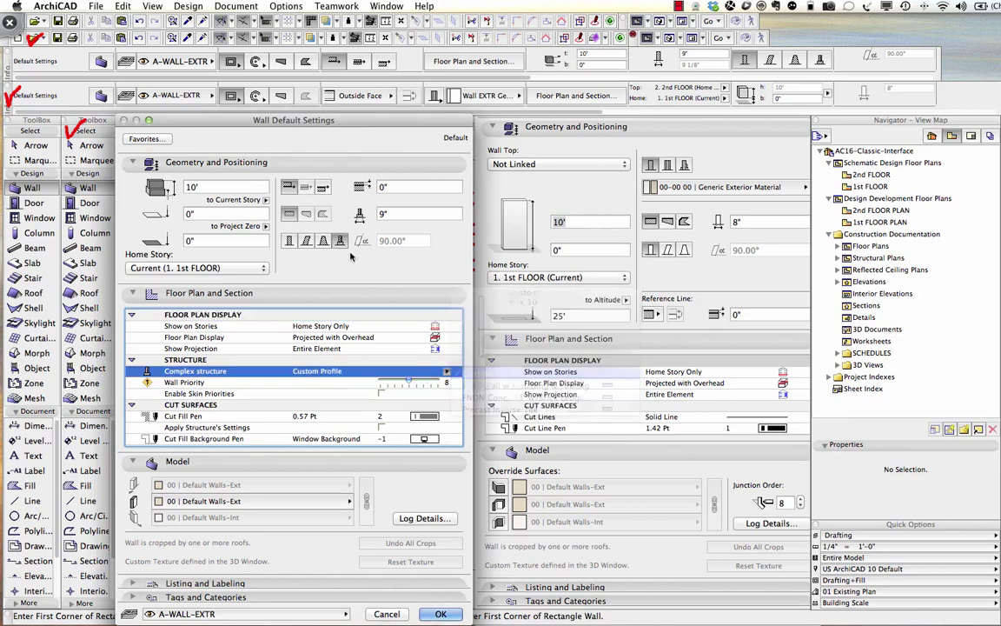
left_click(293, 241)
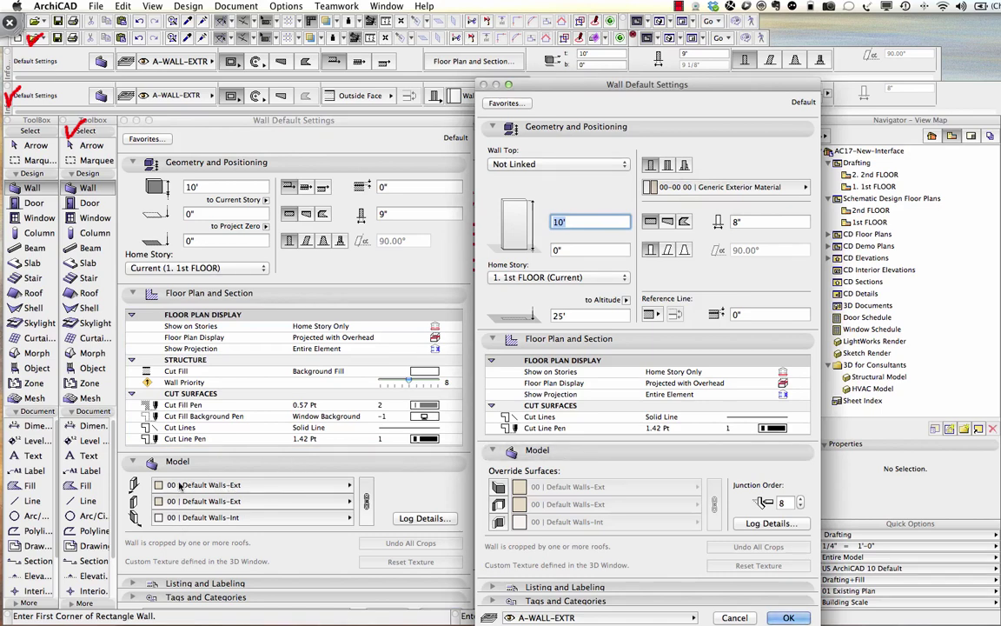
left_click(179, 485)
left_click(745, 189)
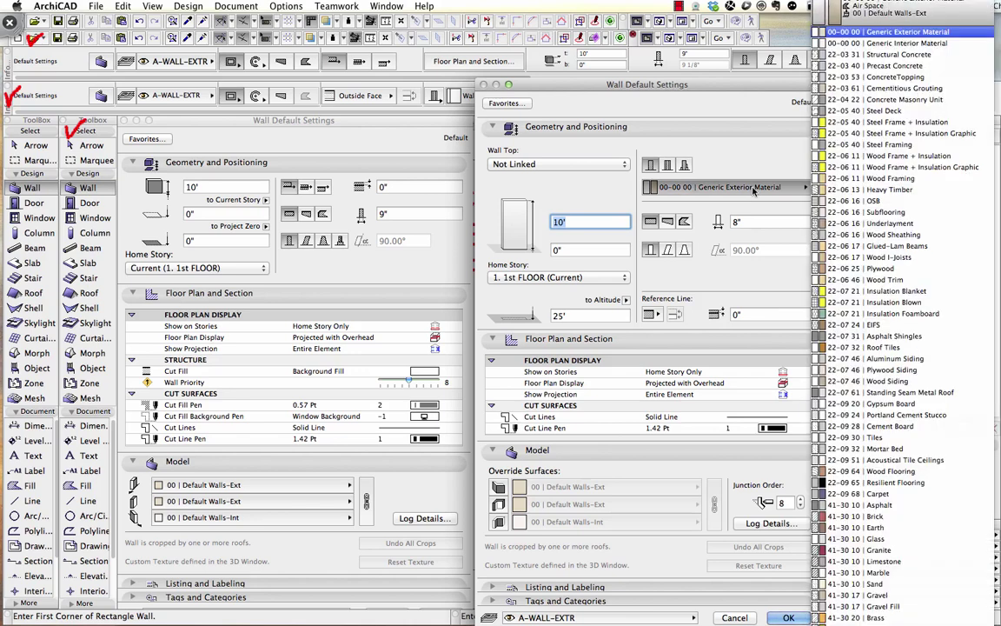
left_click(880, 55)
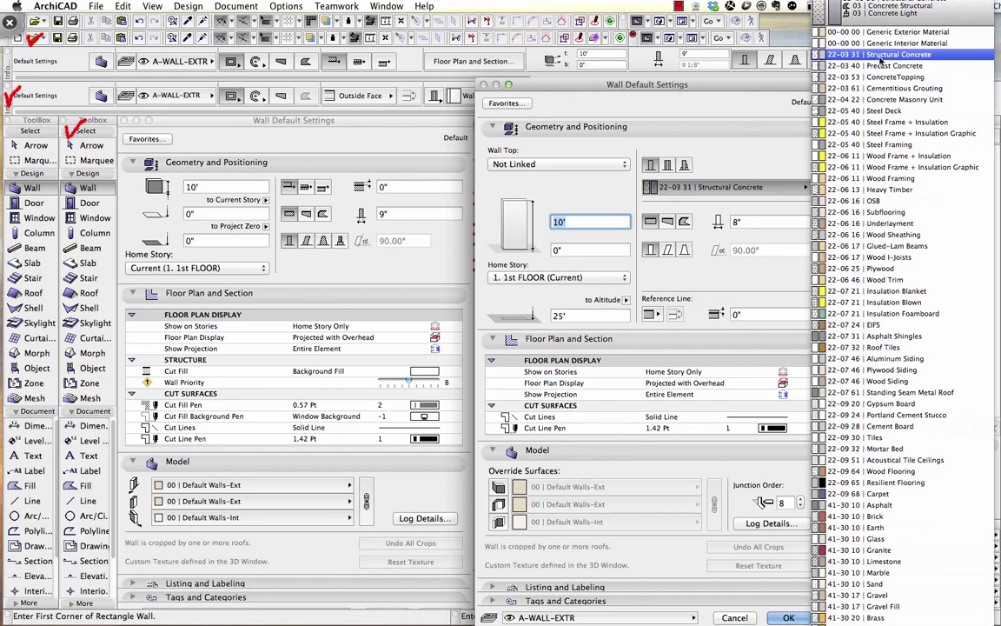
left_click(744, 156)
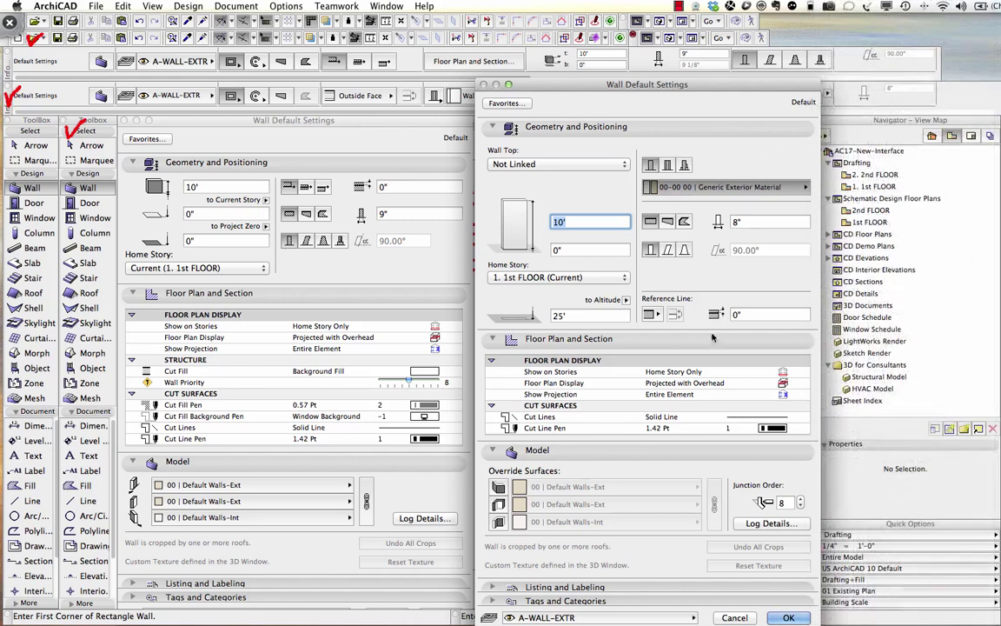
left_click(499, 488)
left_click(572, 487)
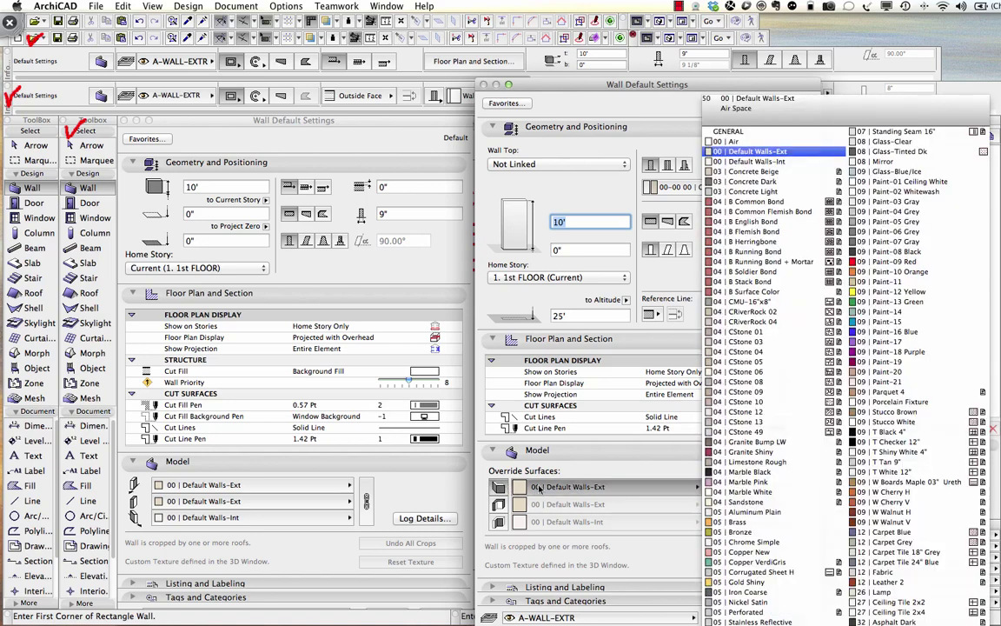
left_click(592, 470)
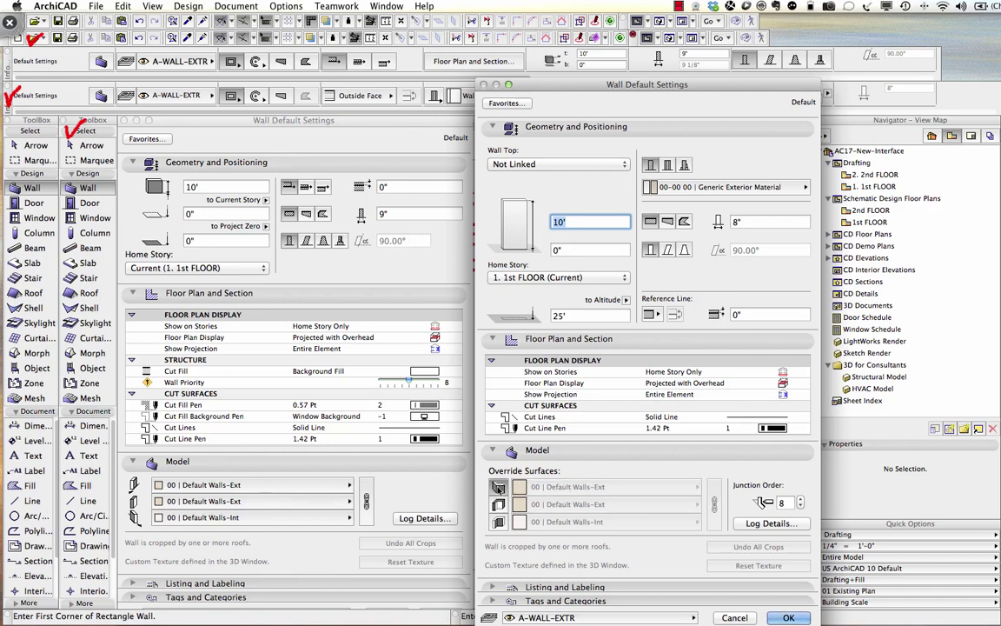
left_click(559, 489)
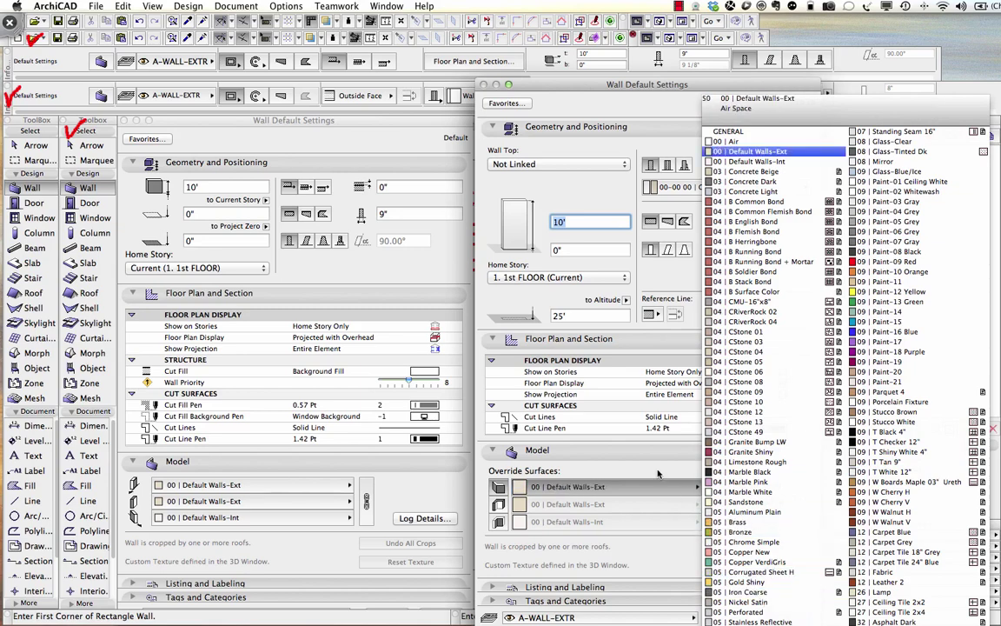
left_click(756, 152)
left_click(501, 489)
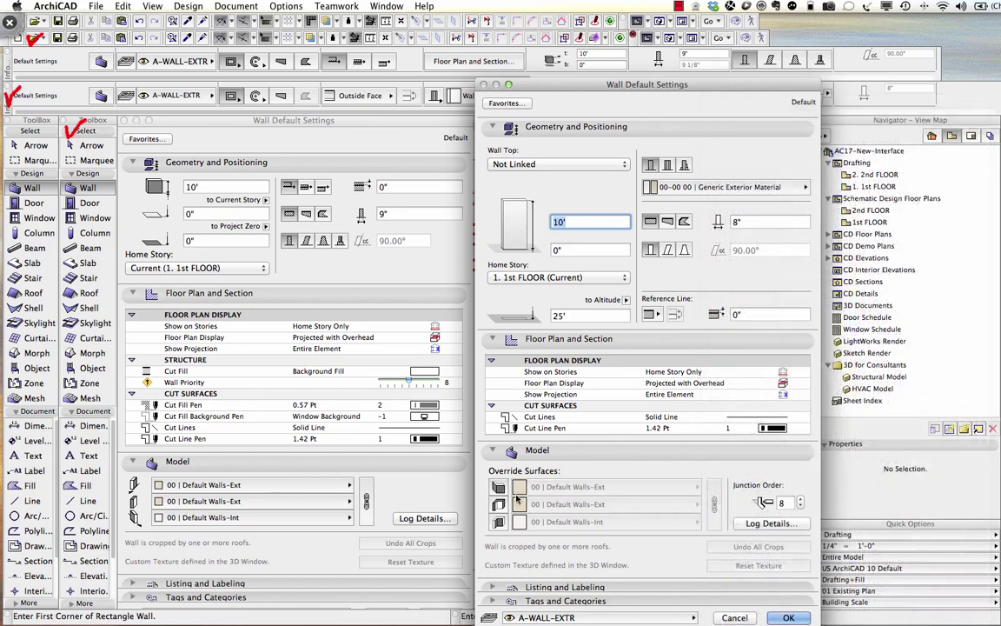
Accept both Wall Default Settings with OK and check the Info Box Floor Plan and Section pop-up.
left_click(789, 617)
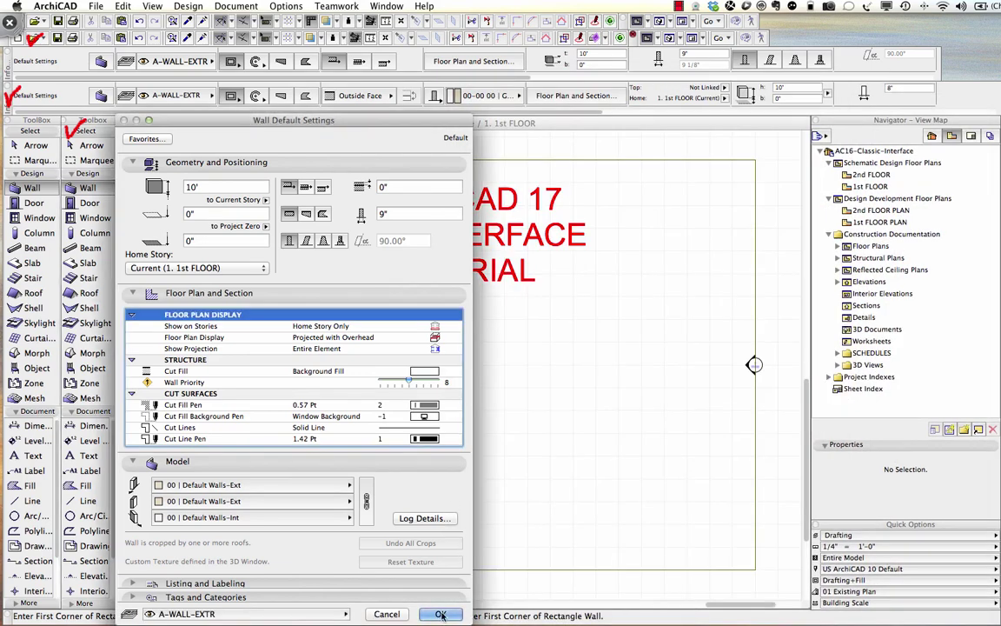
left_click(442, 549)
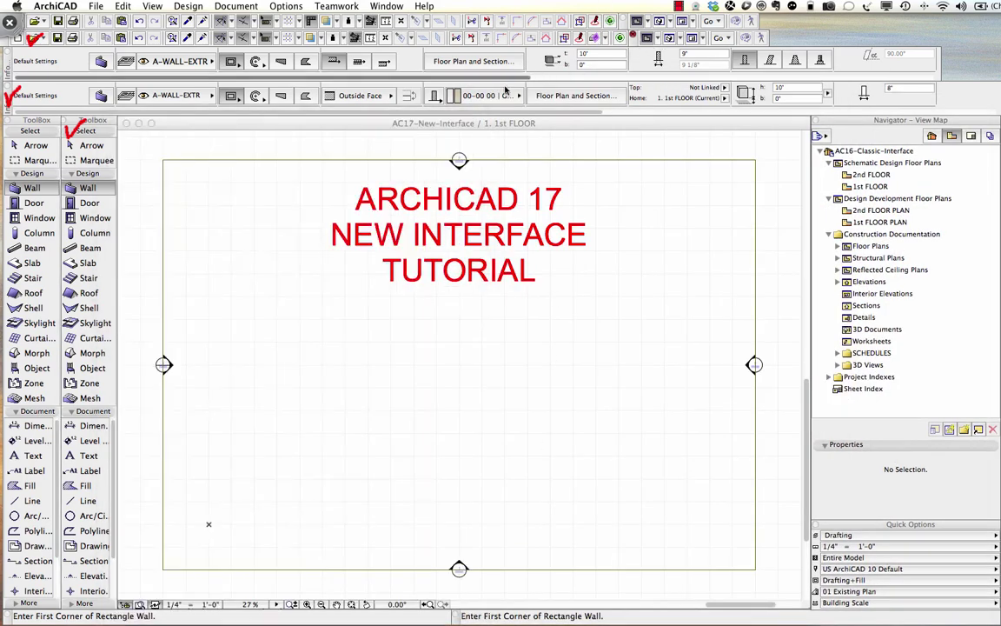
left_click(498, 62)
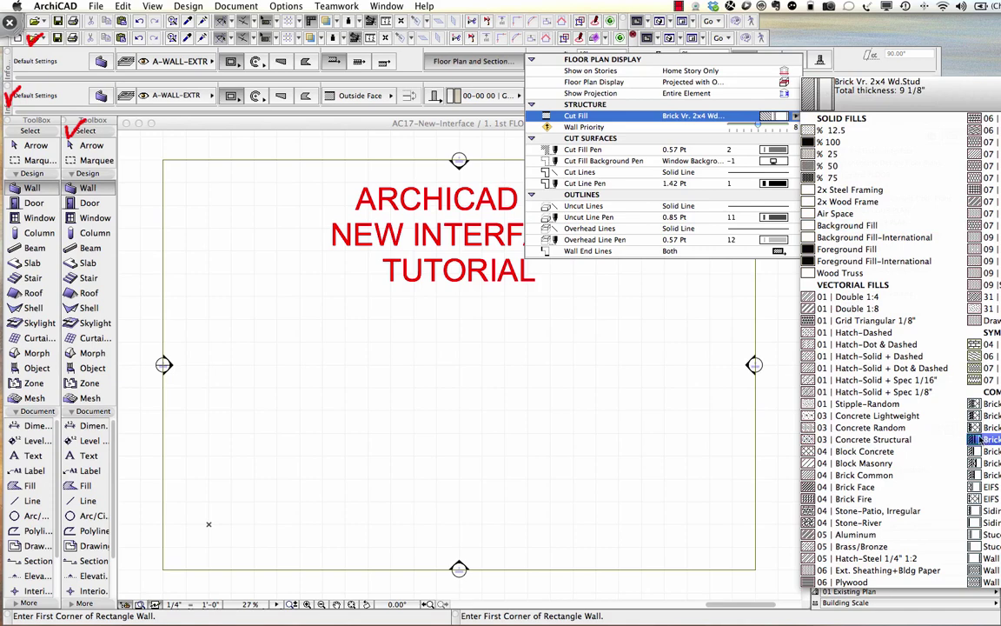
left_click(374, 63)
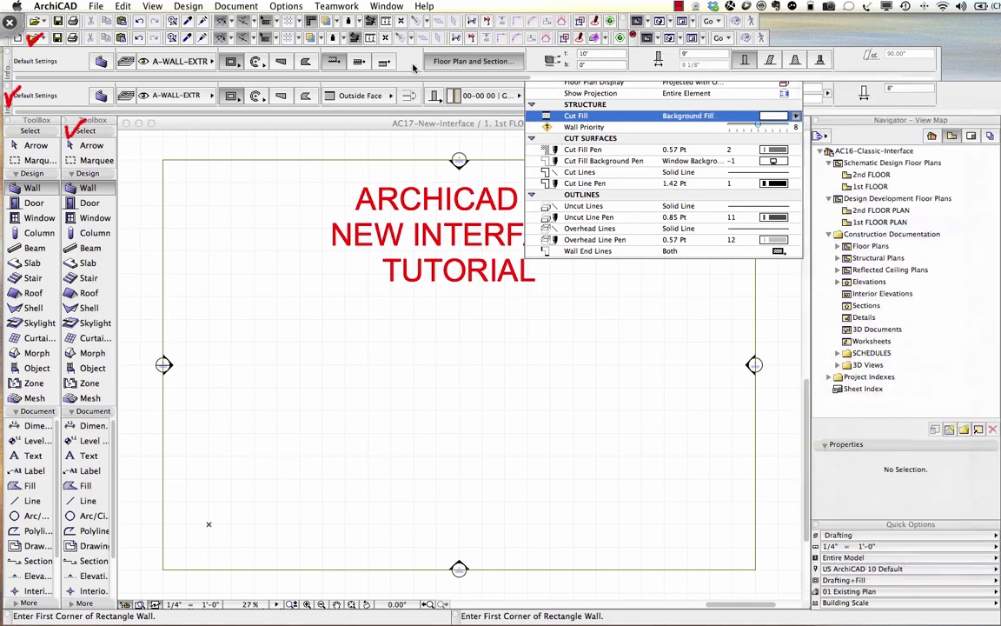
left_click(415, 67)
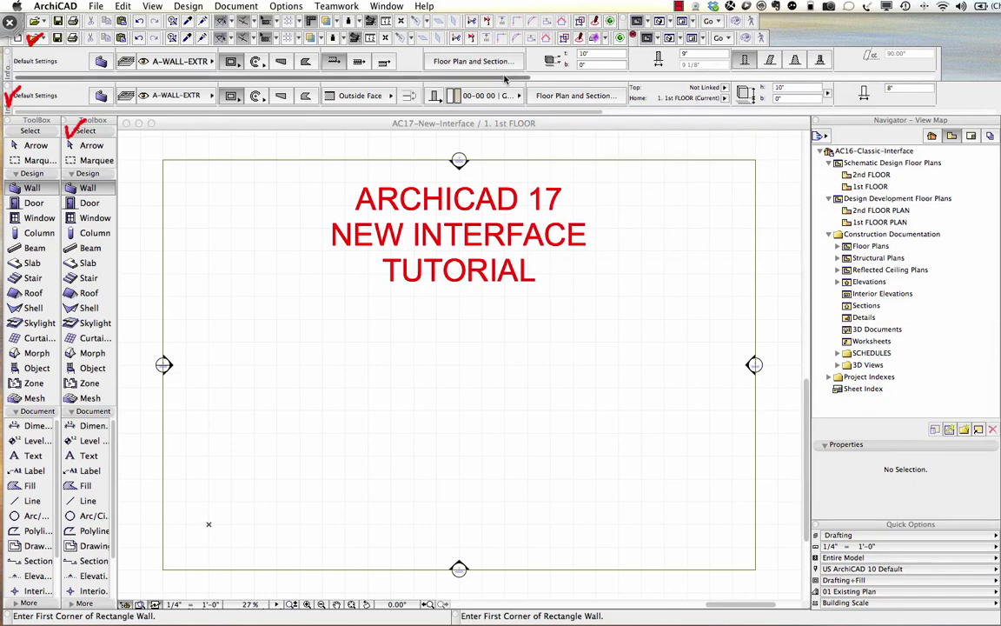
Inspect the Info Box's wall surface material choices without changing them.
left_click_drag(504, 78, 780, 80)
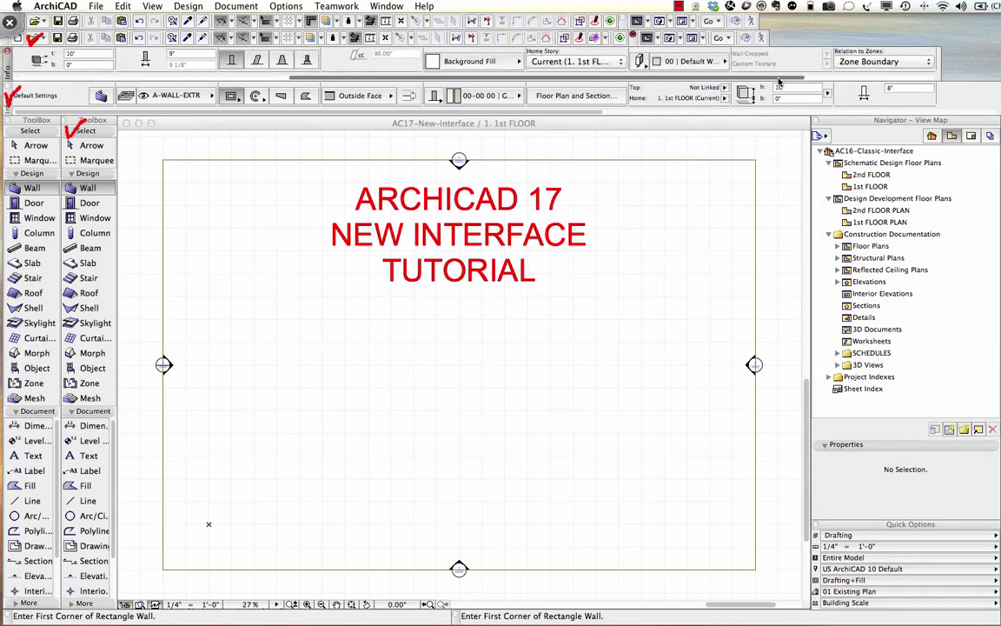
left_click(693, 65)
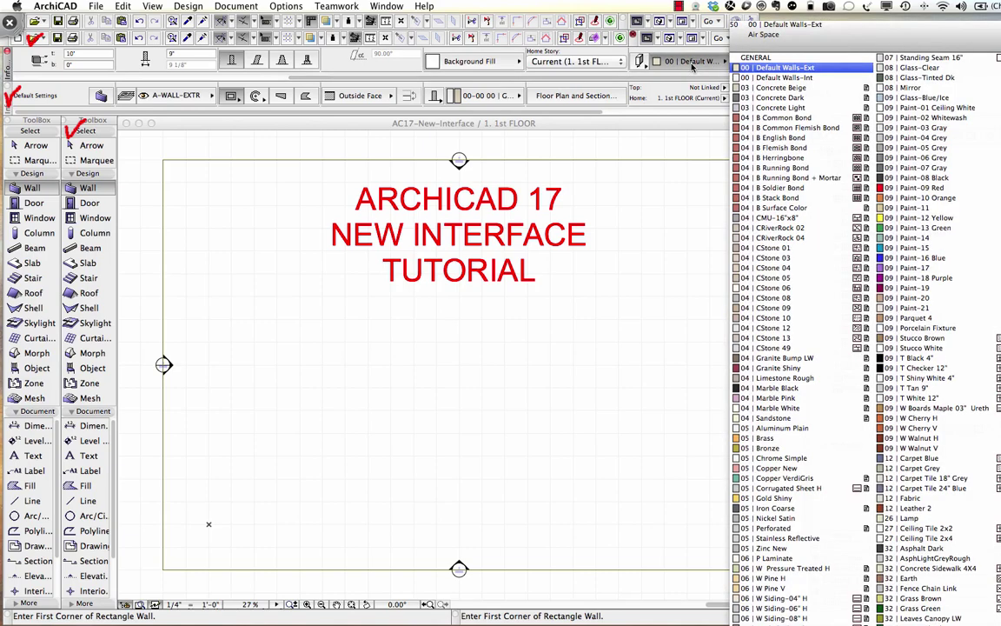
left_click(693, 65)
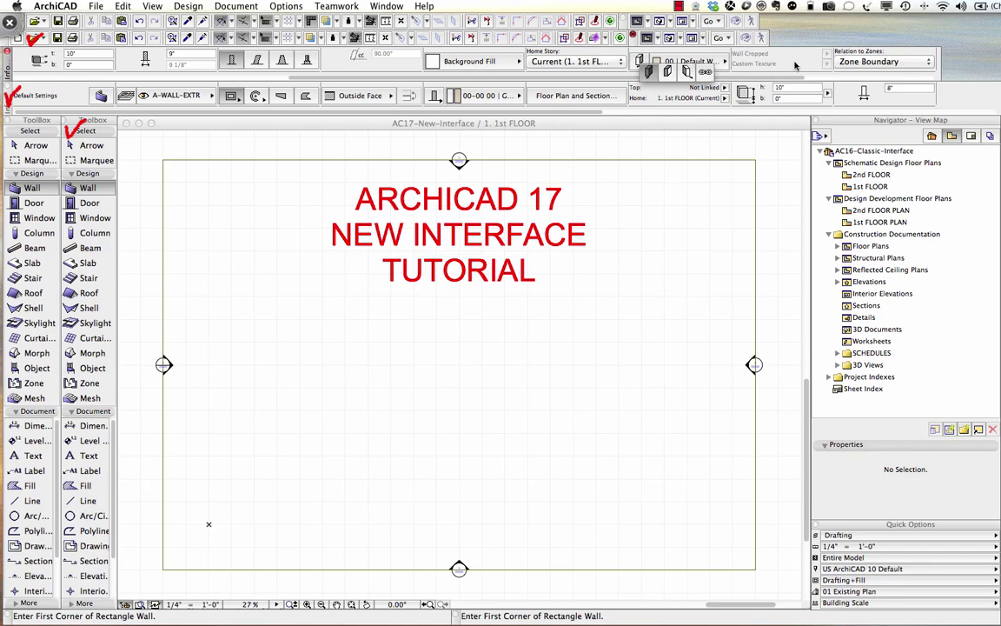
left_click(712, 59)
left_click_drag(682, 79, 566, 115)
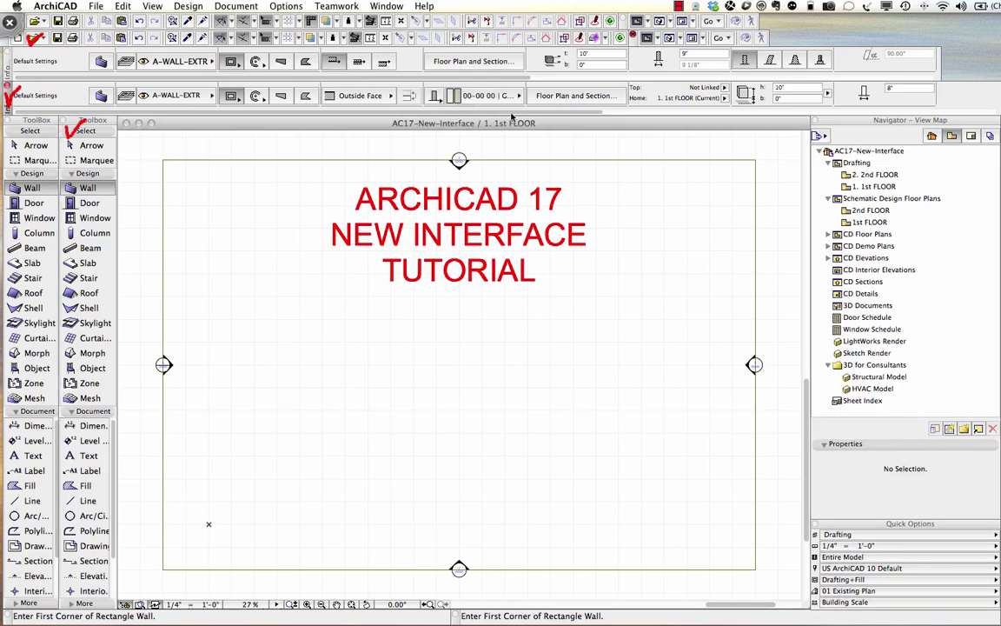
Check the Info Box's building material list and surface override options, leaving them unchanged.
left_click(496, 97)
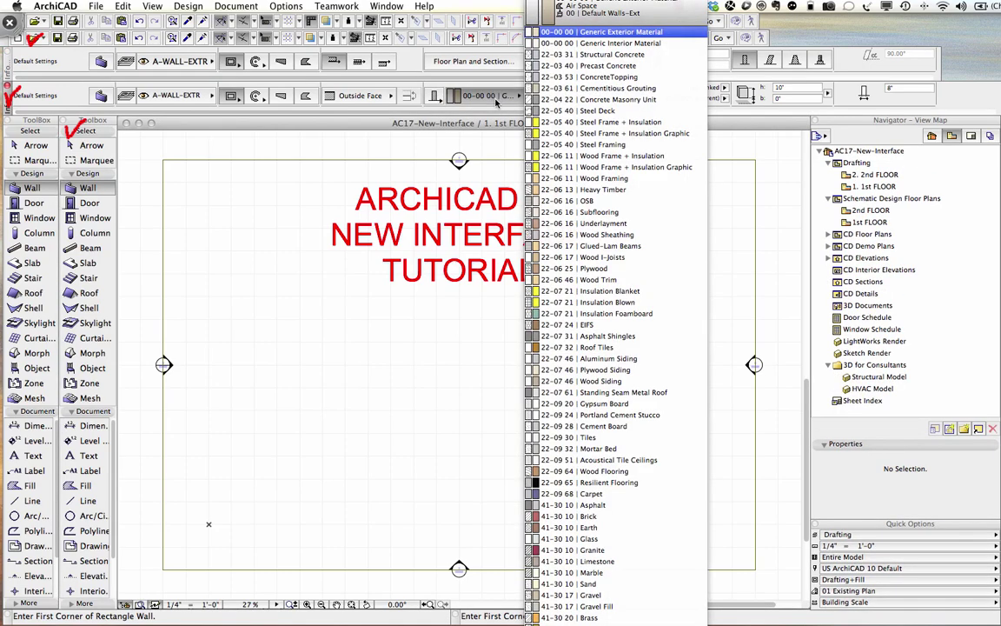
left_click(497, 102)
left_click_drag(503, 111, 792, 120)
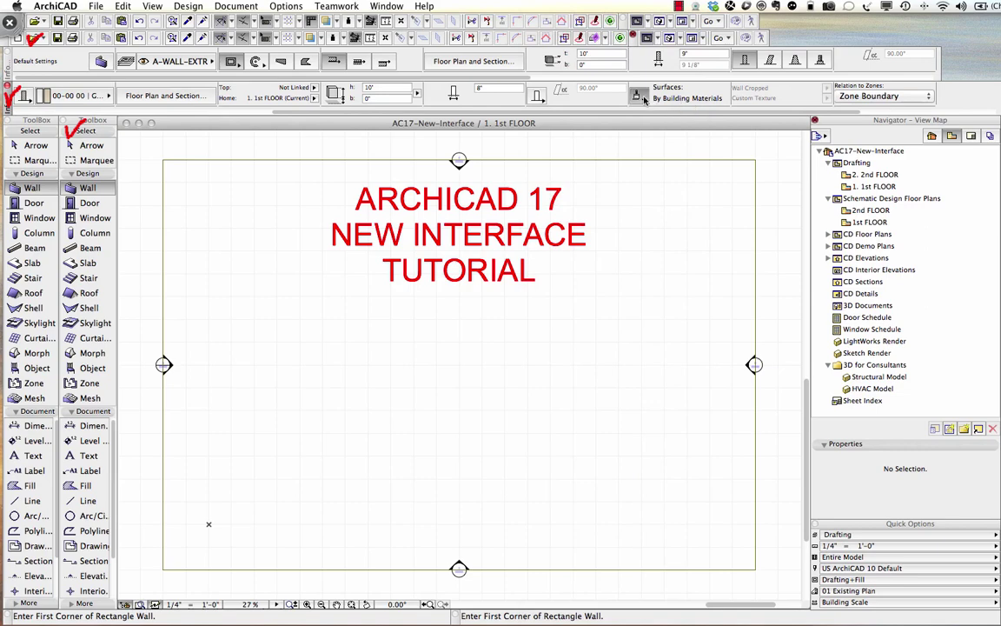
left_click(640, 97)
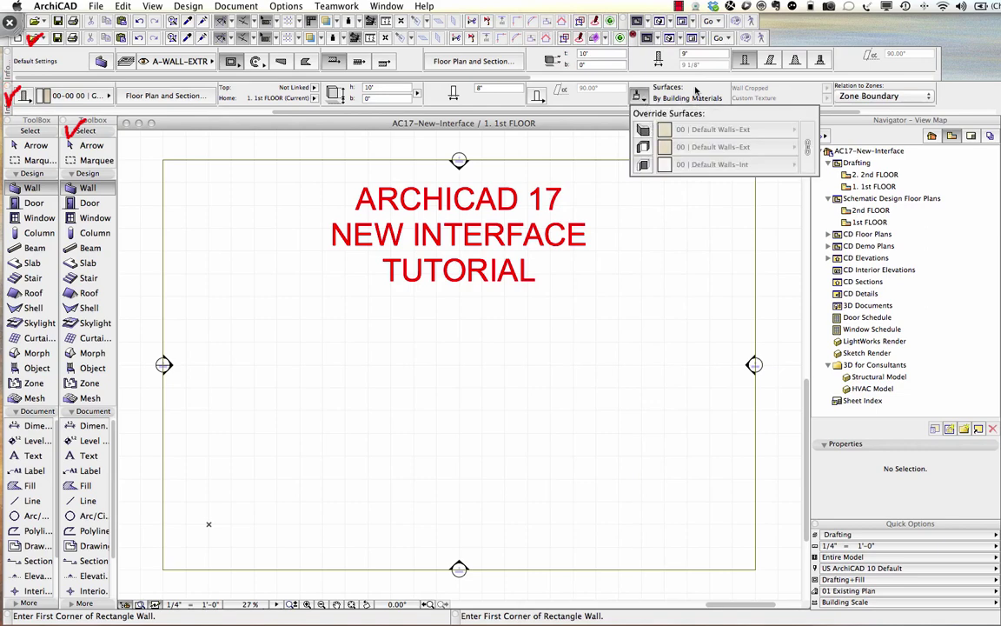
scroll(601, 109, "left", 3)
scroll(601, 115, "left", 3)
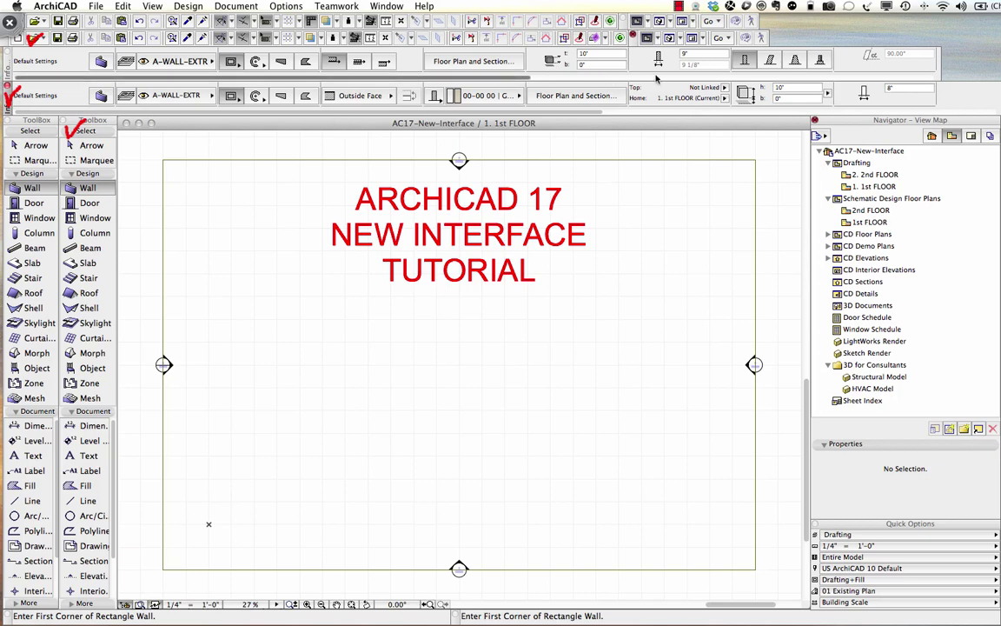
Link the wall top to the 2nd FLOOR and try top-and-home offsets before reverting to height entry.
left_click(724, 89)
left_click(723, 90)
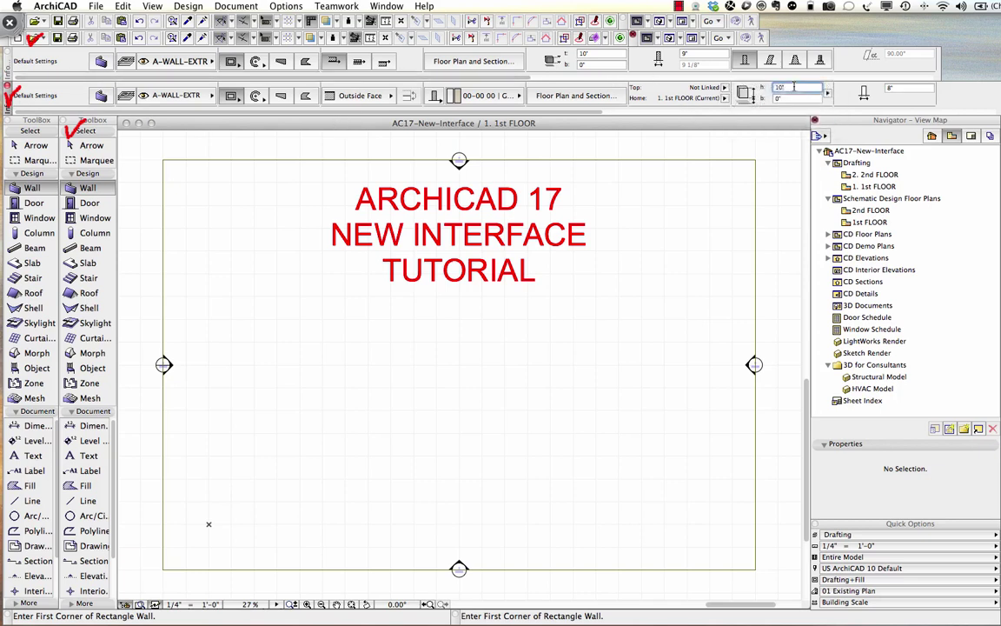
left_click(726, 90)
left_click(769, 87)
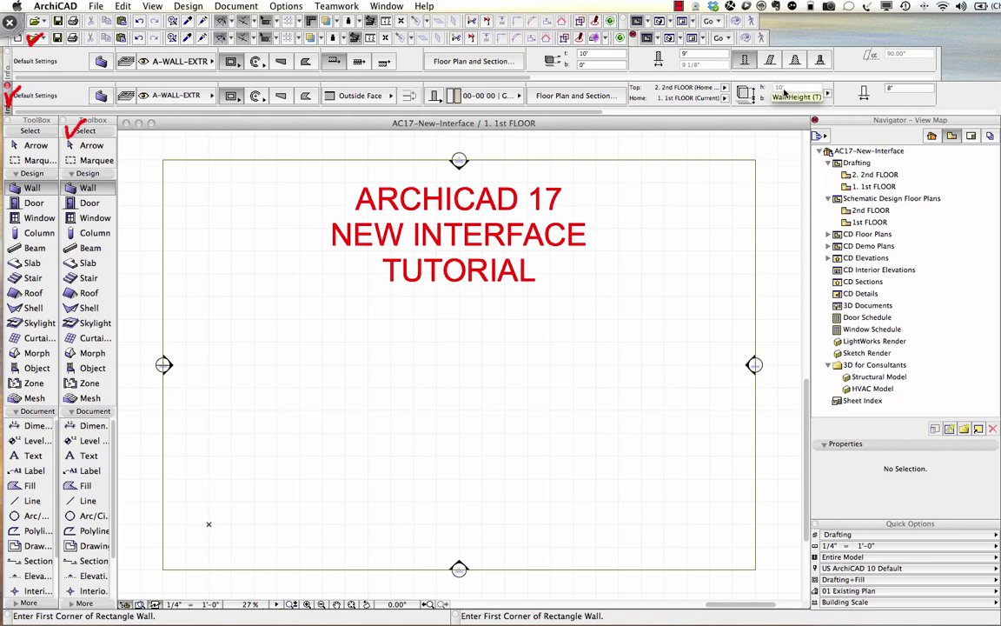
left_click(827, 93)
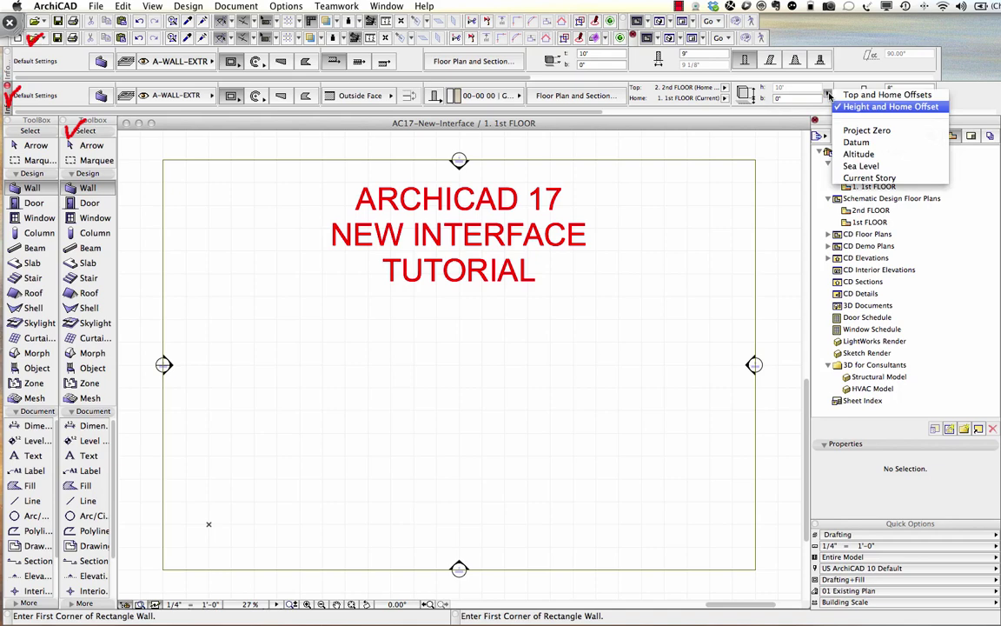
left_click(899, 95)
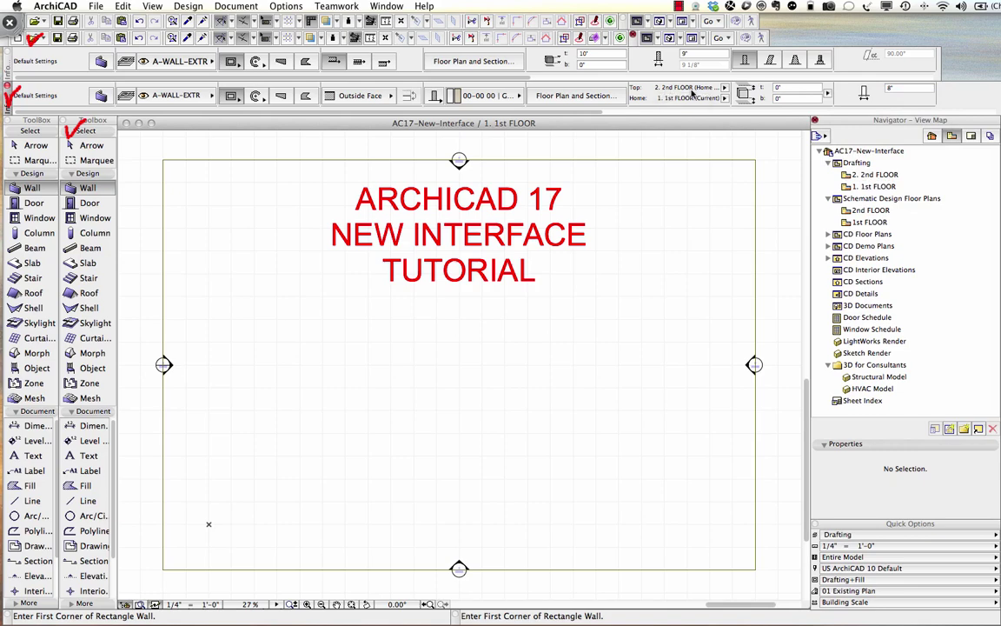
left_click(782, 89)
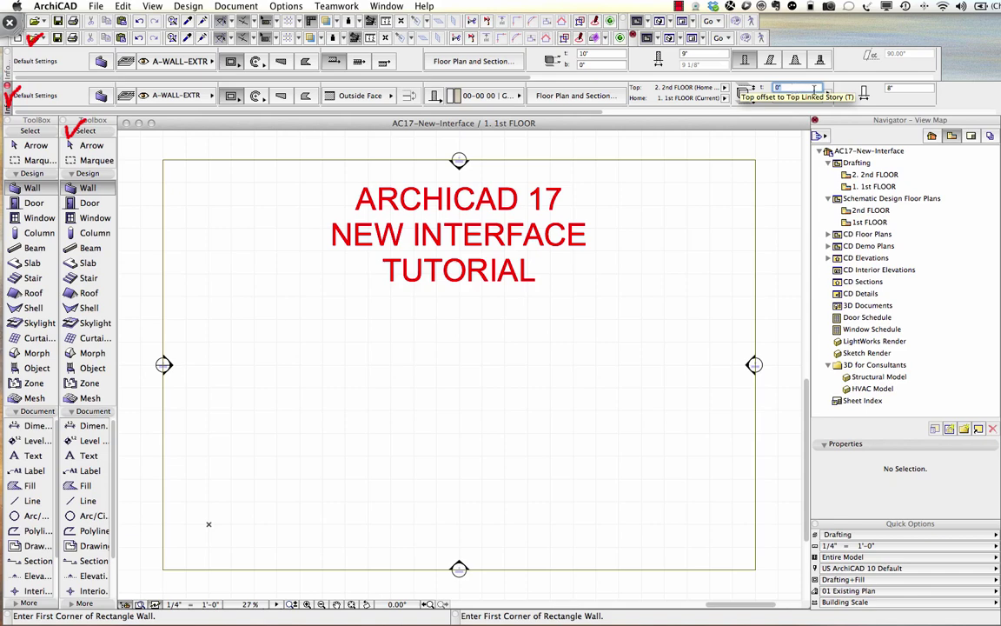
left_click(831, 93)
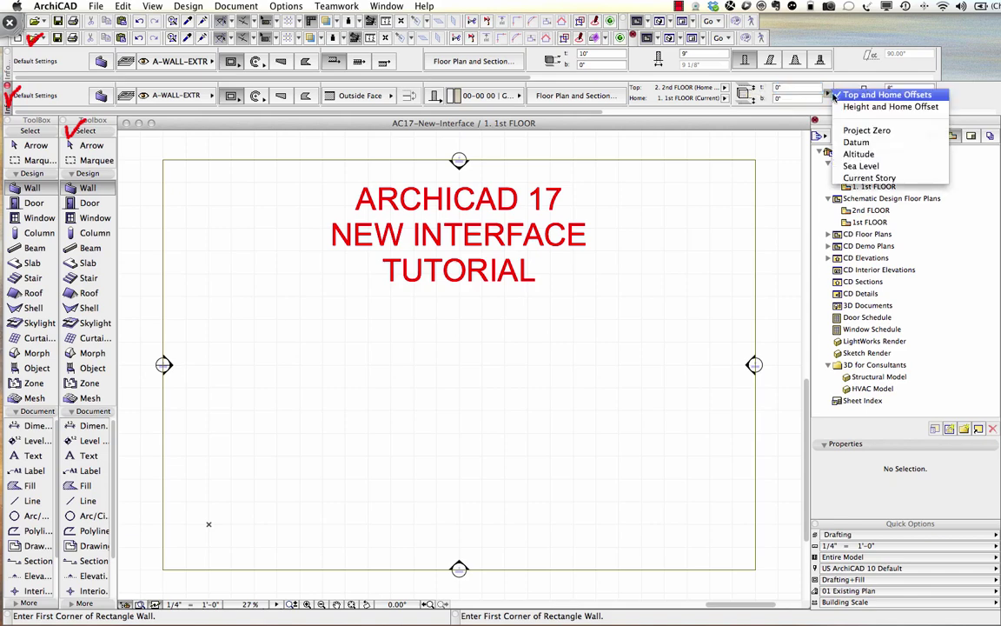
left_click(857, 108)
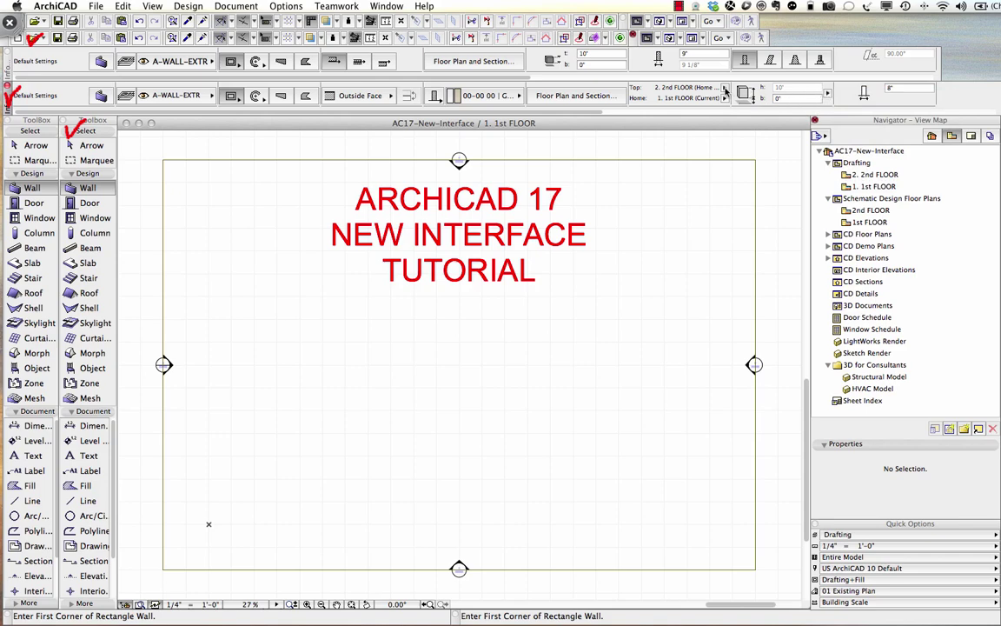
Set the top to Not Linked and measure offsets from Altitude, giving 35' top and 25' base.
left_click(724, 88)
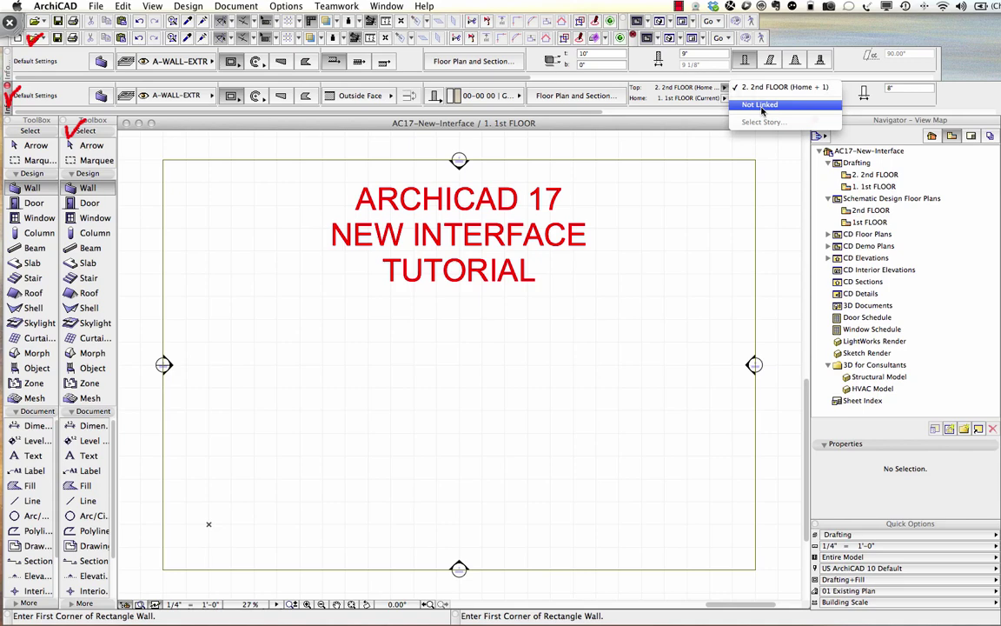
left_click(761, 106)
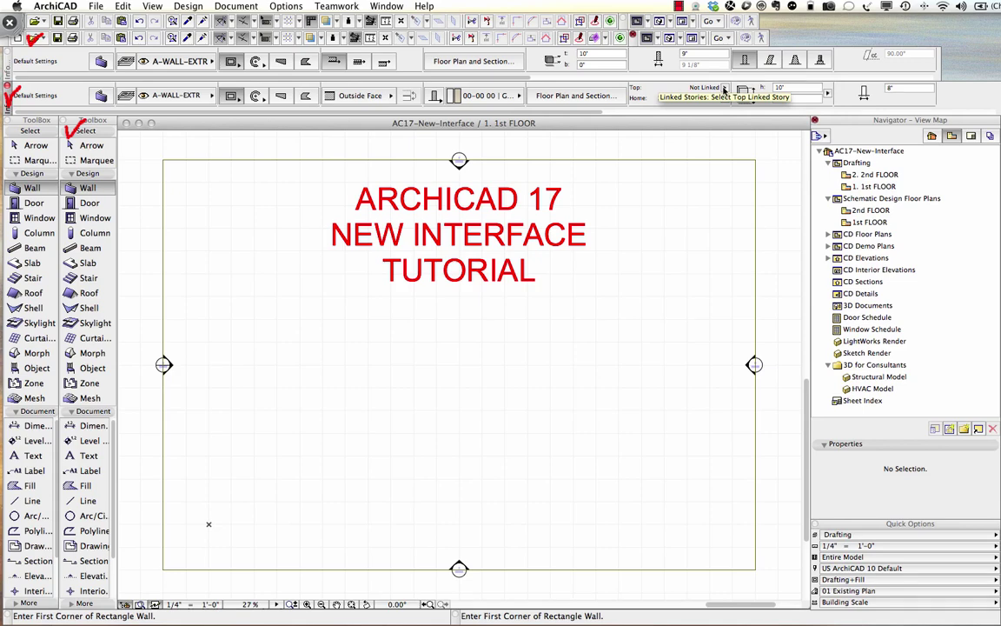
left_click(828, 93)
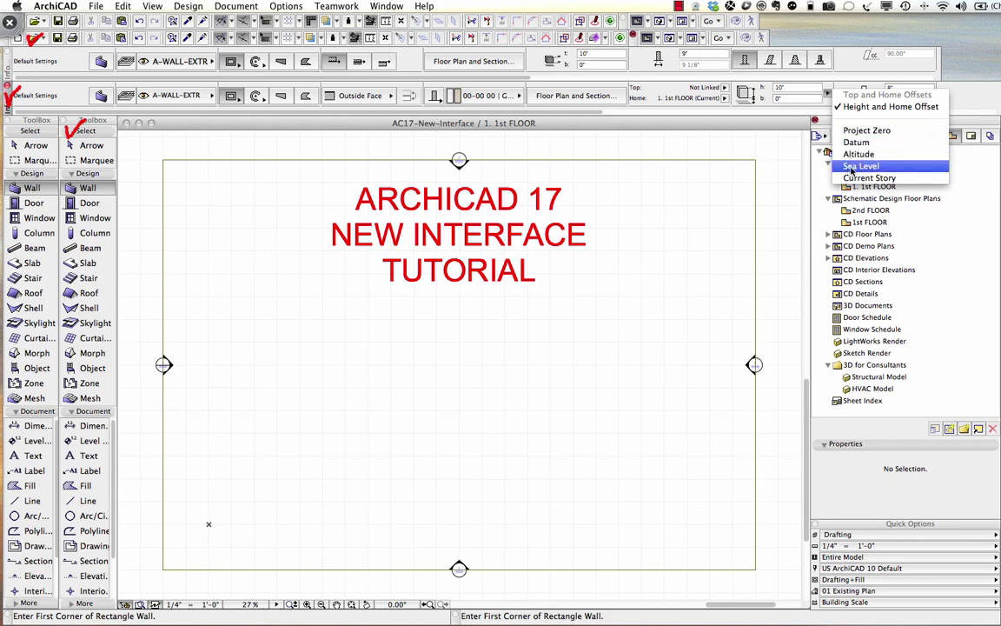
left_click(851, 166)
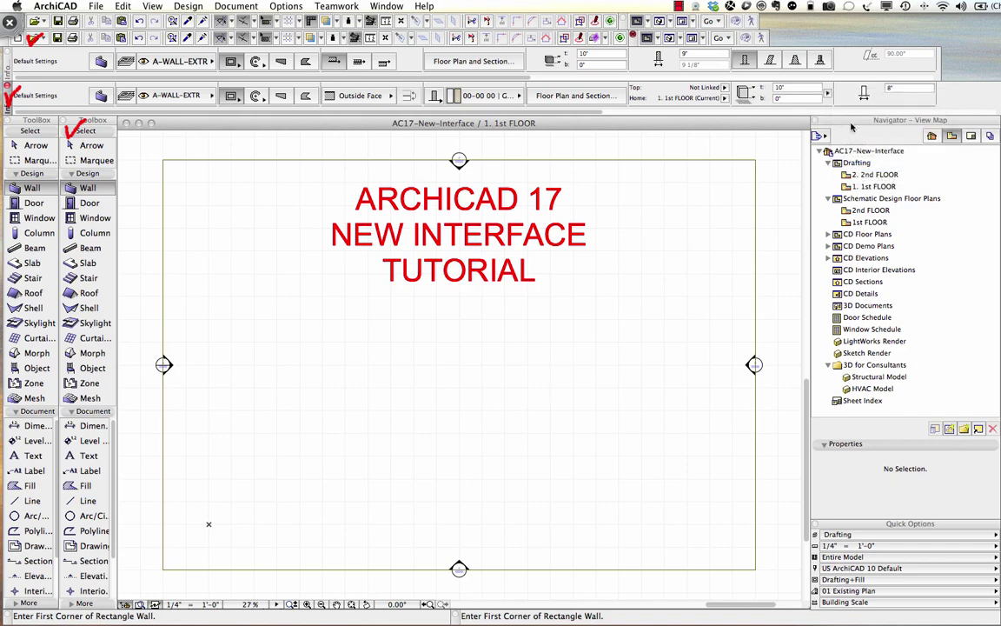
left_click(830, 93)
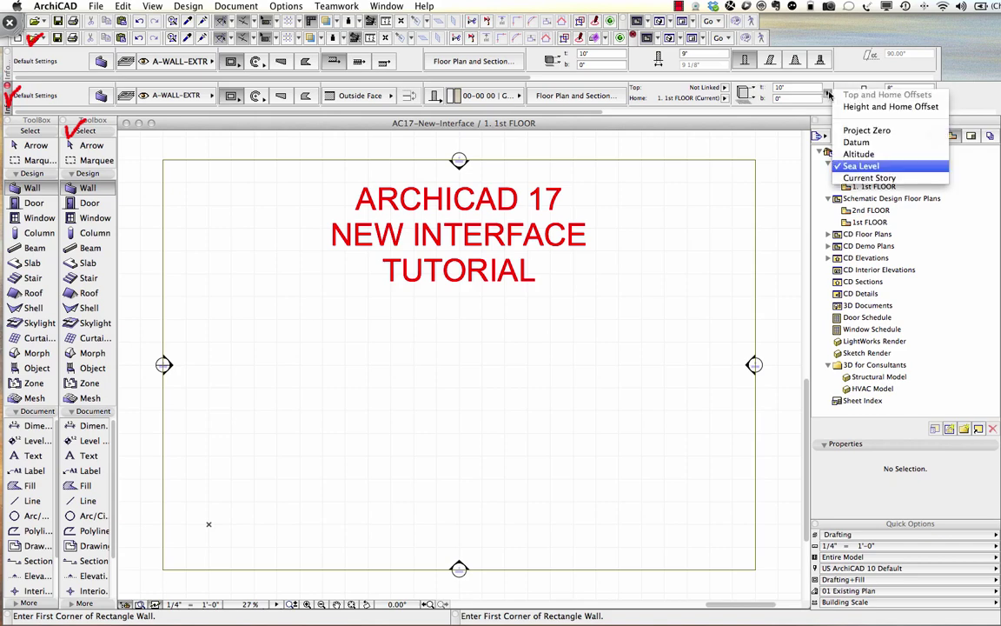
left_click(858, 155)
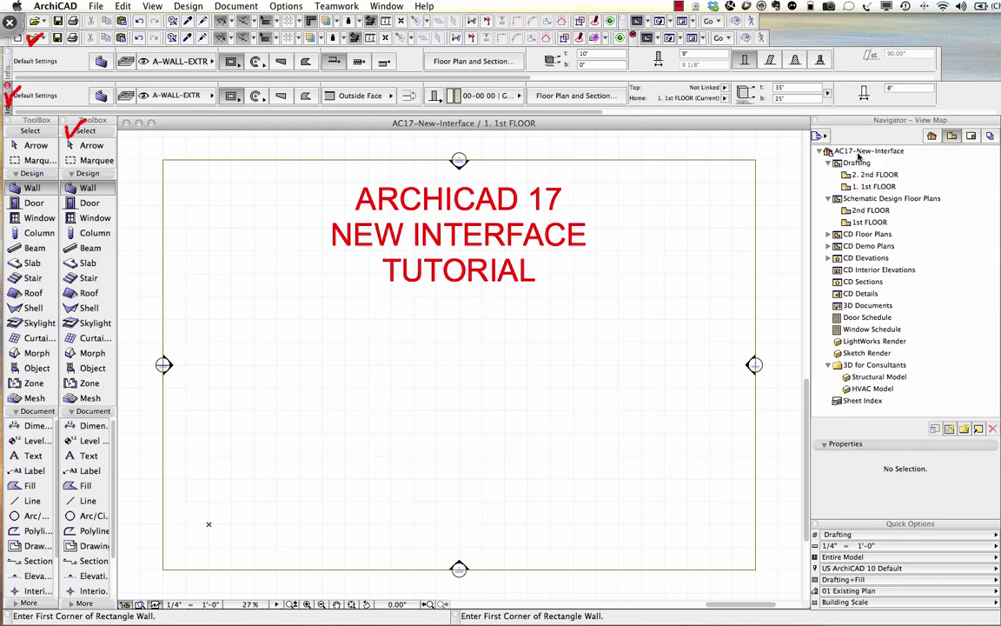
left_click(789, 98)
left_click(284, 7)
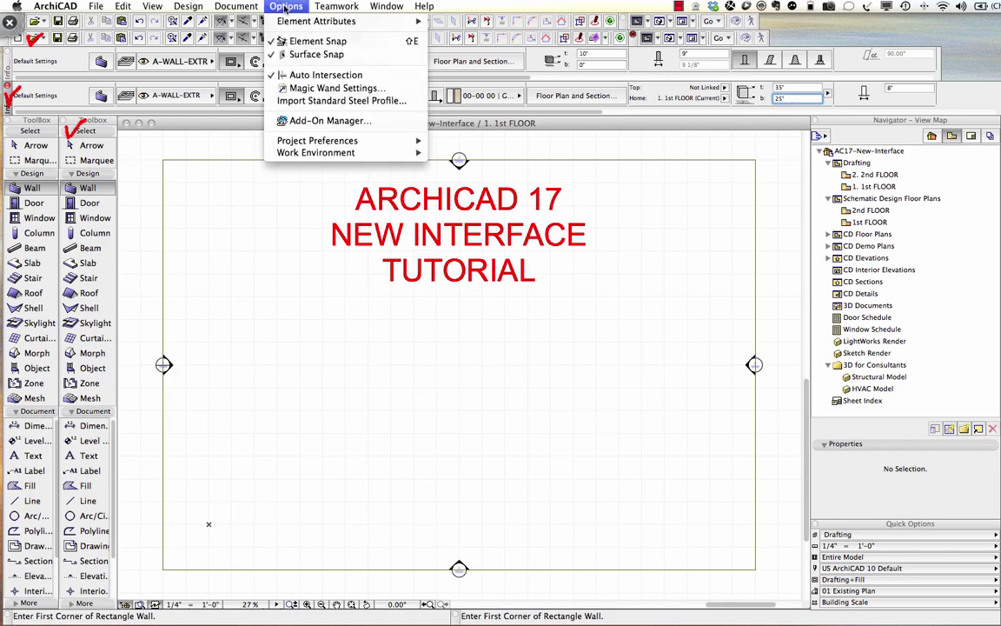
mouse_move(317, 141)
left_click(499, 215)
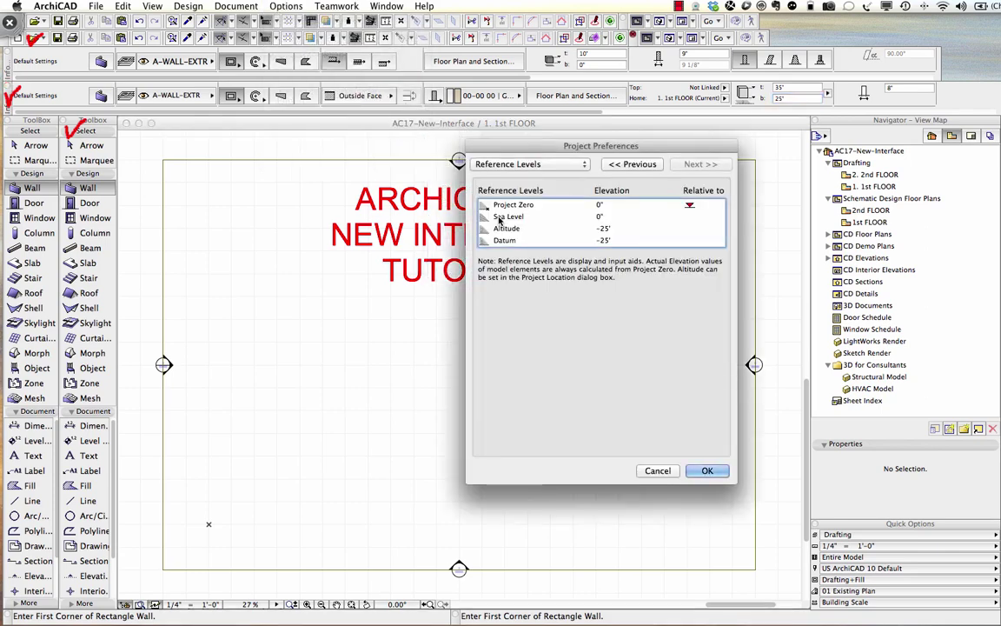
left_click(620, 228)
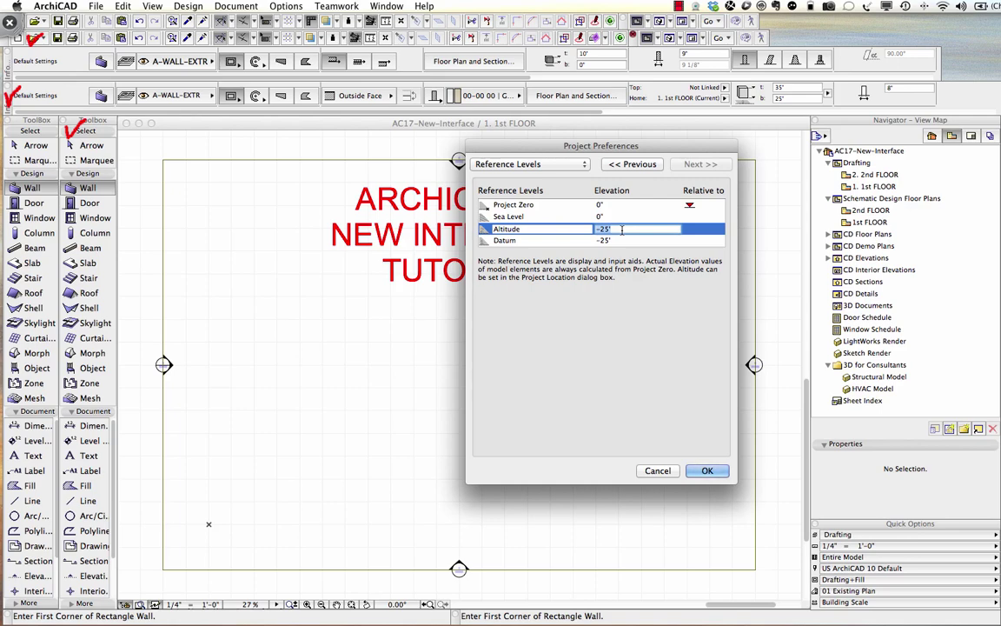
left_click(526, 240)
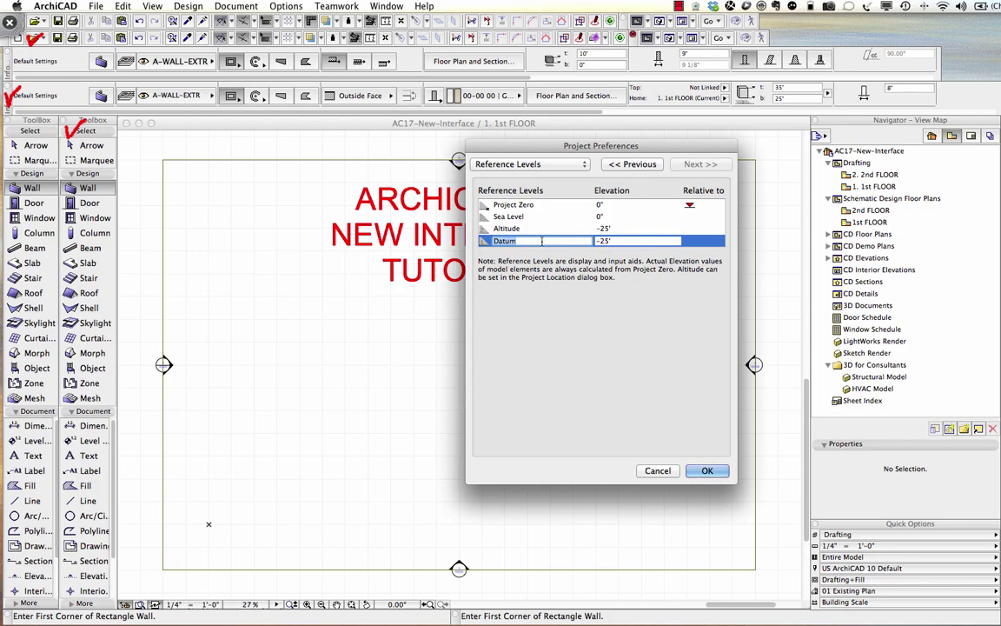
key("Tab")
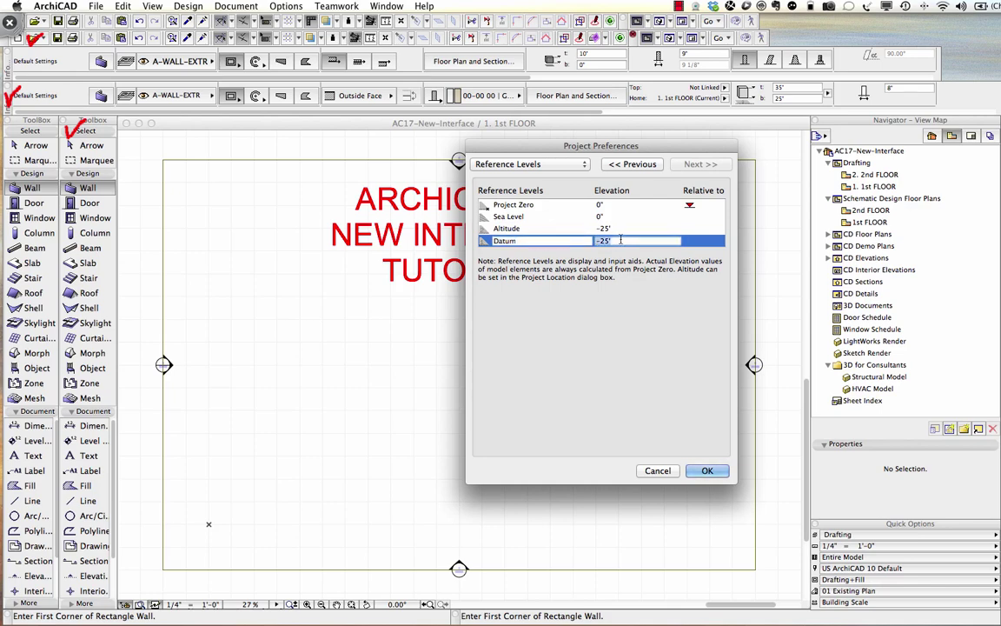
left_click(623, 239)
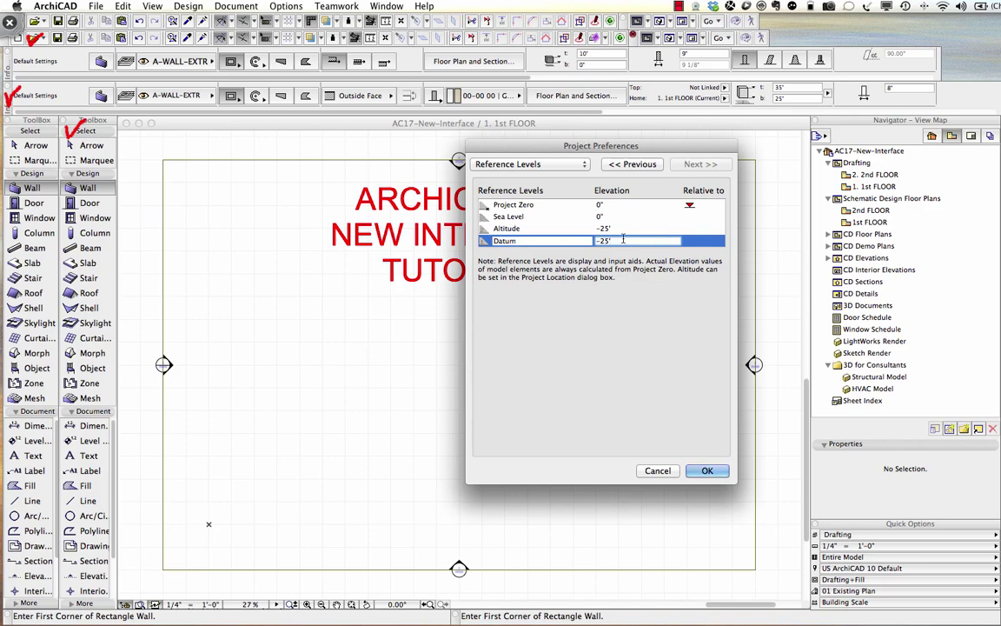
left_click(658, 470)
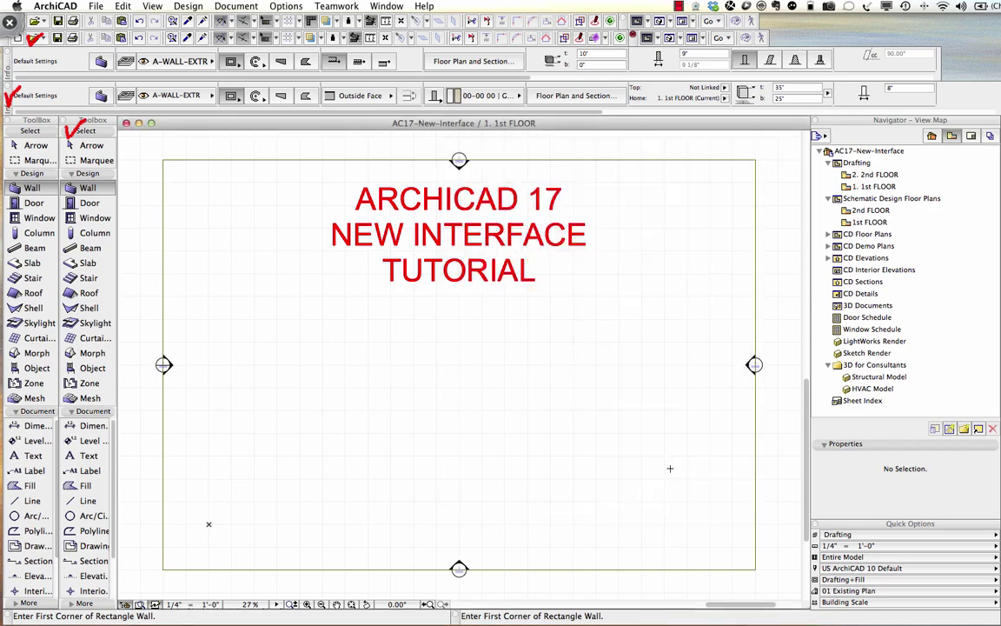
Revert the wall to 10' height with 0' home offset, review Door plan settings, then reselect Wall.
left_click(828, 92)
left_click(848, 106)
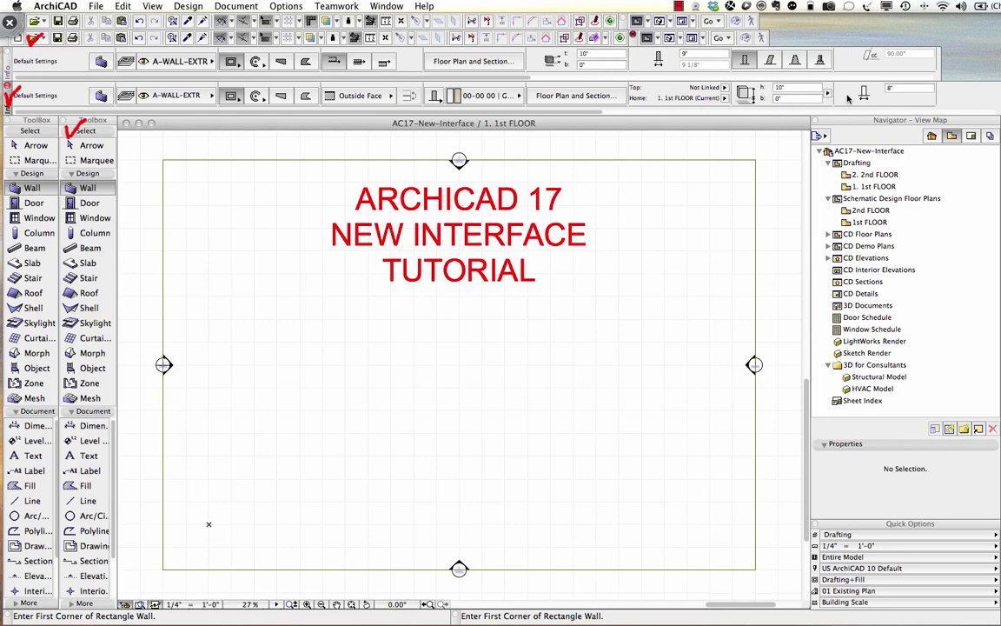
left_click(26, 204)
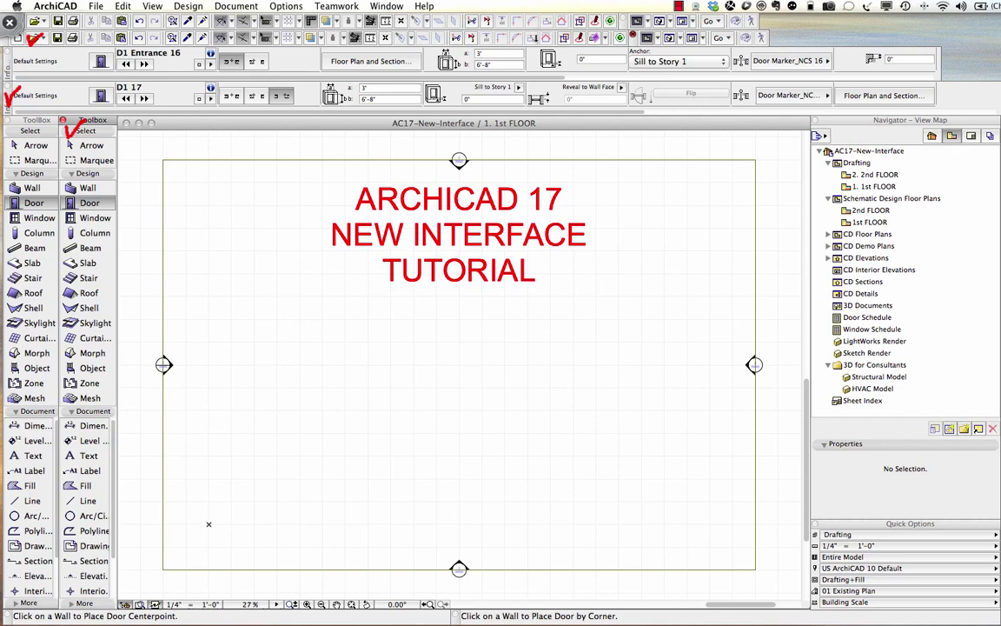
left_click(402, 62)
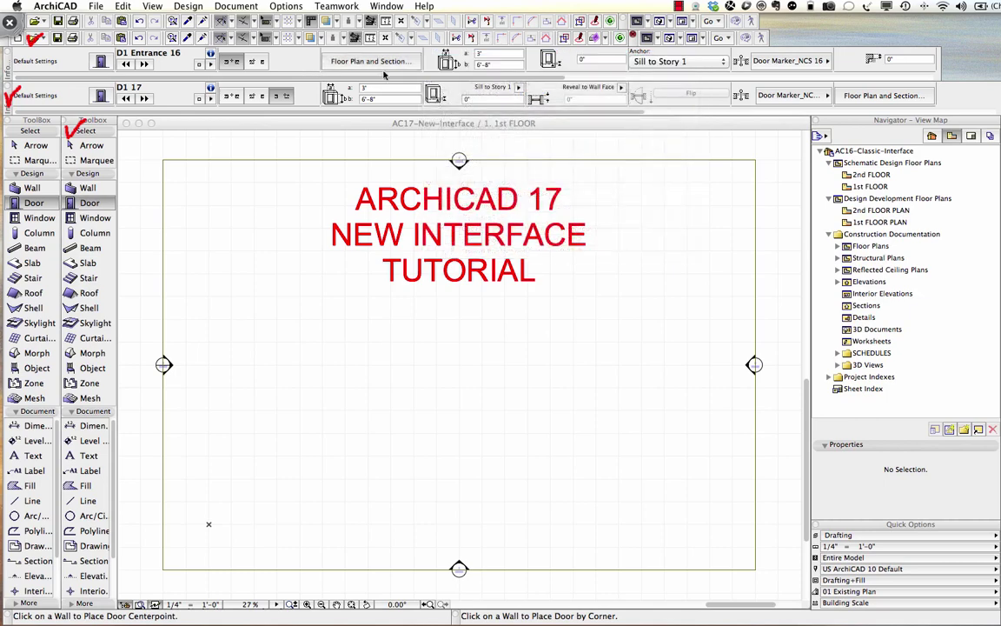
left_click(869, 94)
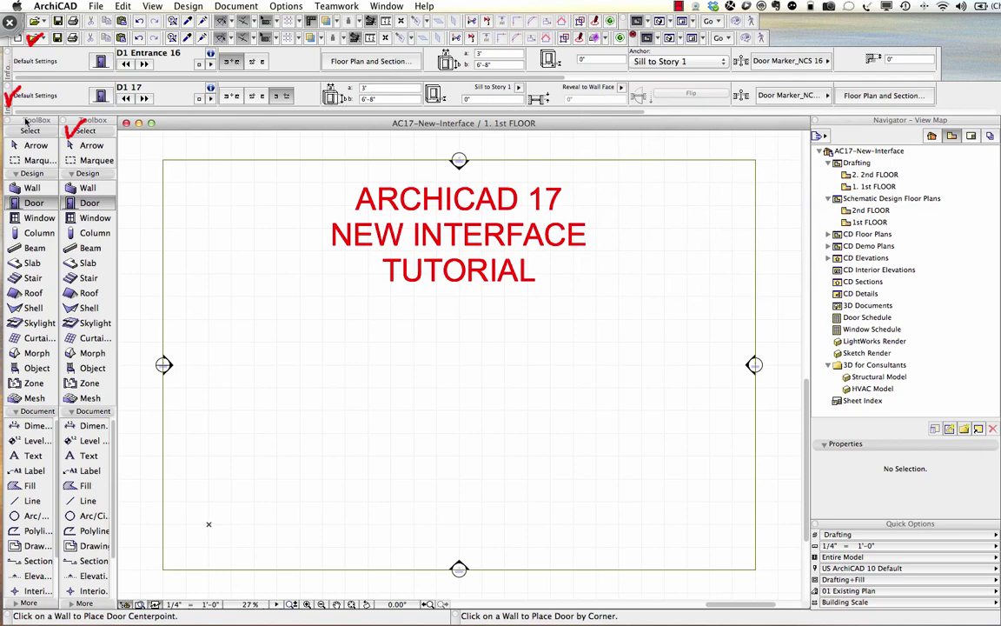
left_click(32, 188)
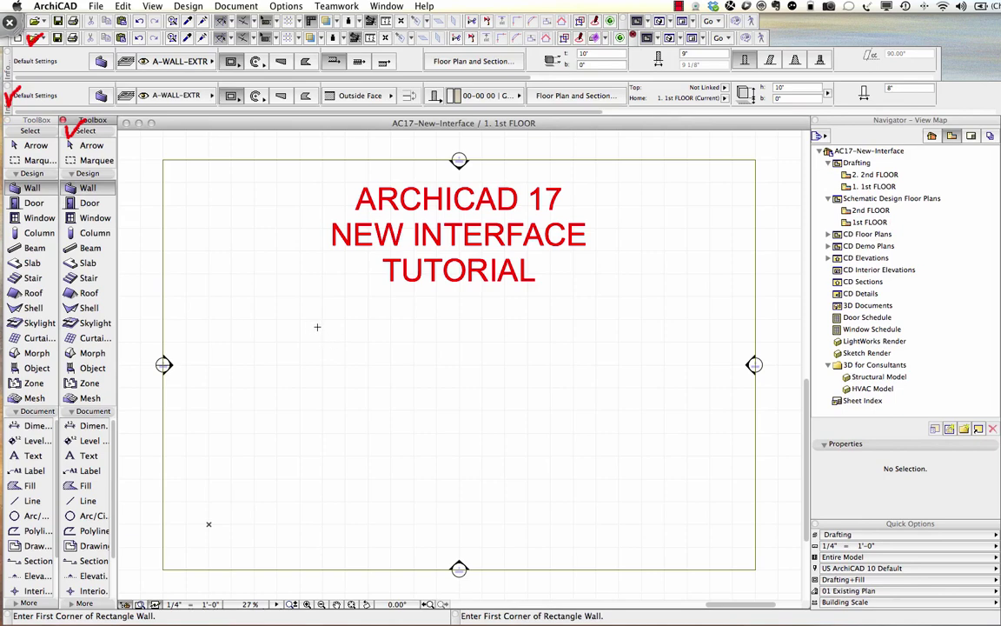
left_click(316, 329)
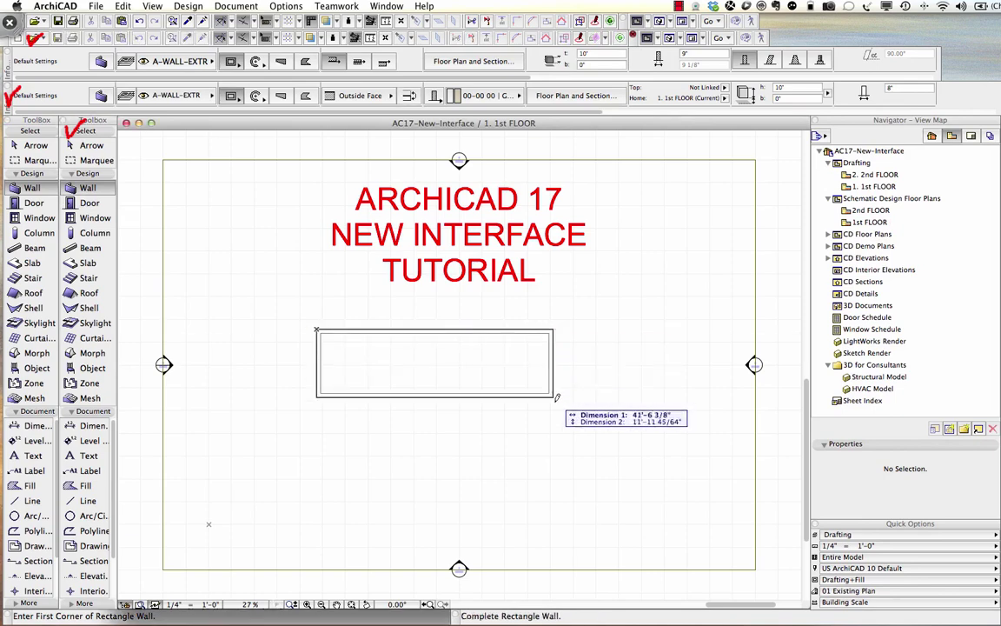
left_click(570, 429)
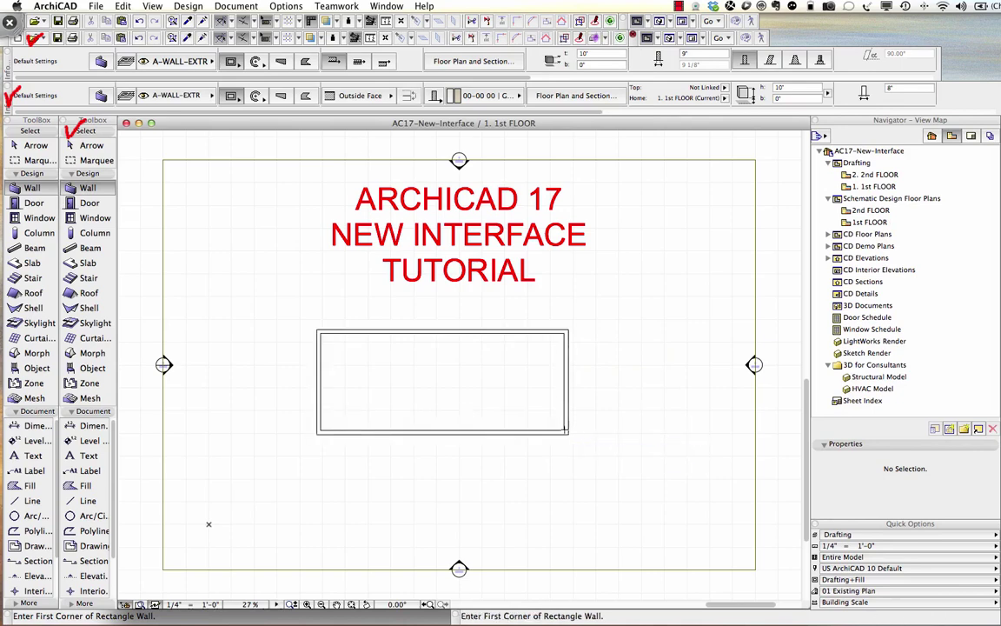
left_click(88, 203)
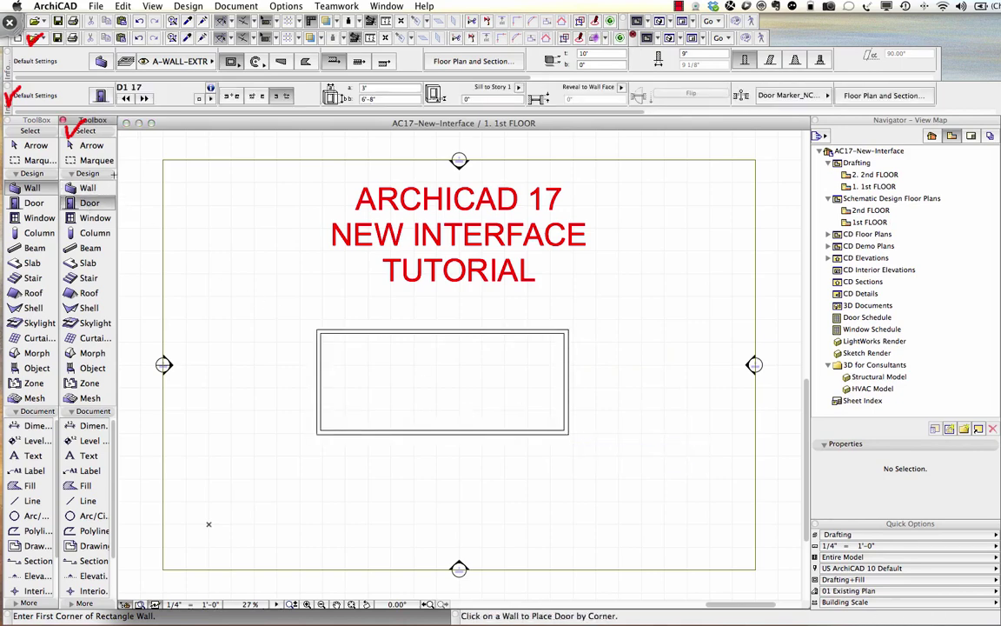
left_click(34, 201)
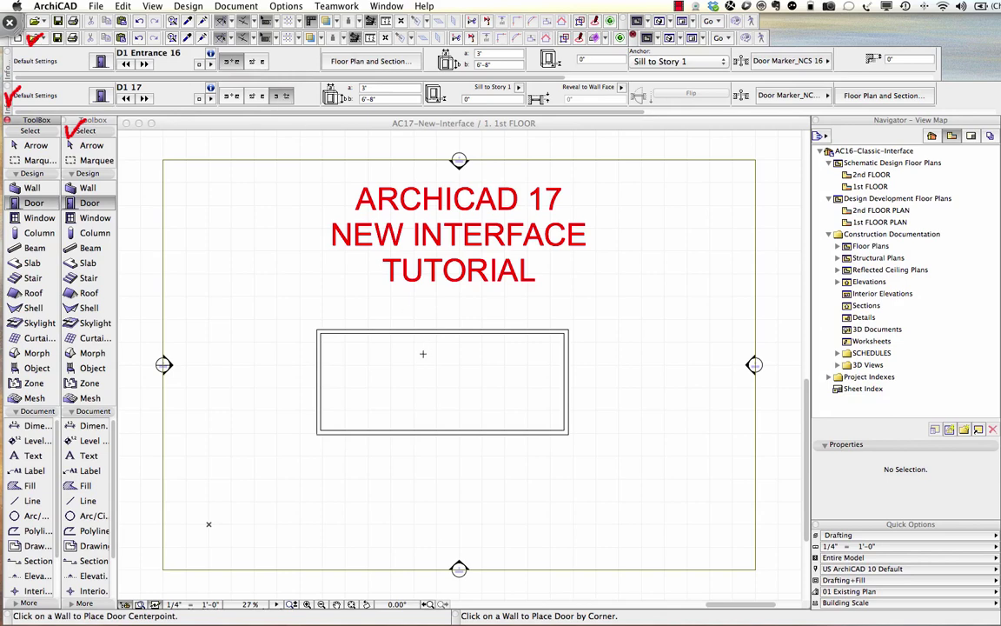
scroll(415, 330, "up", 3)
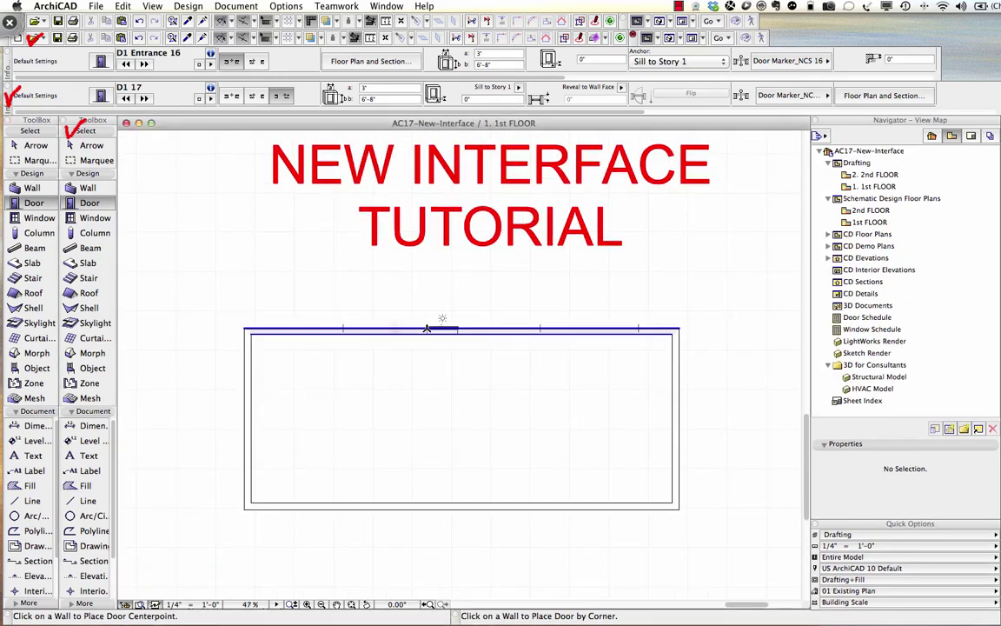
left_click(426, 327)
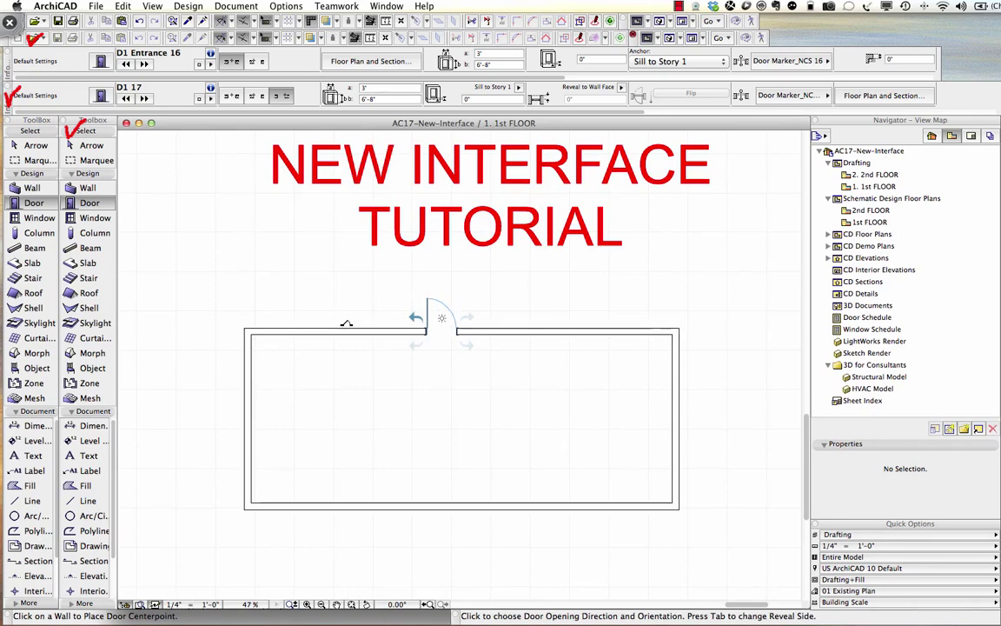
key("Escape")
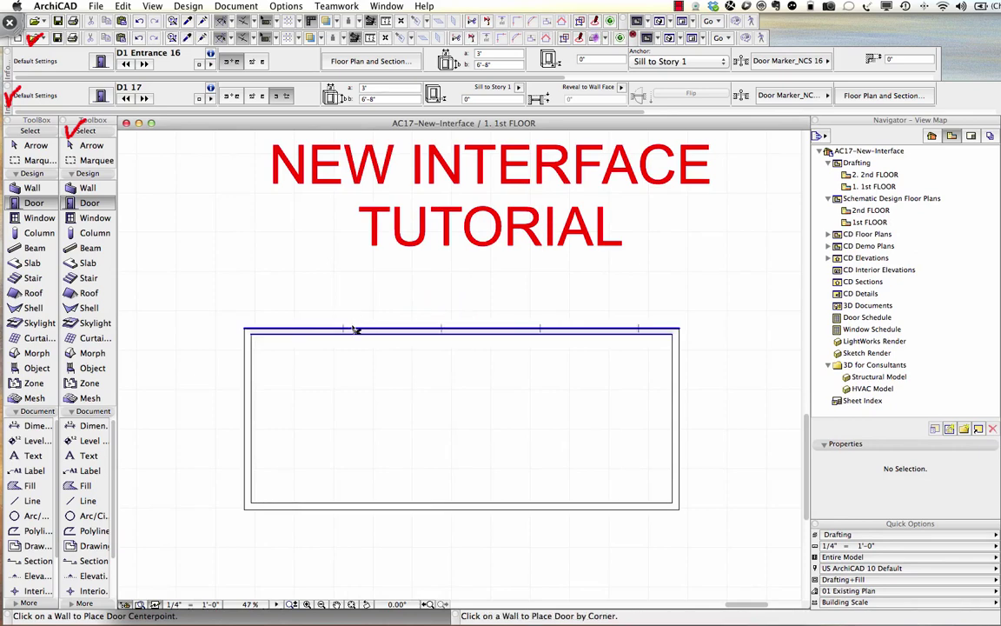
key("ctrl+z")
left_click(80, 188)
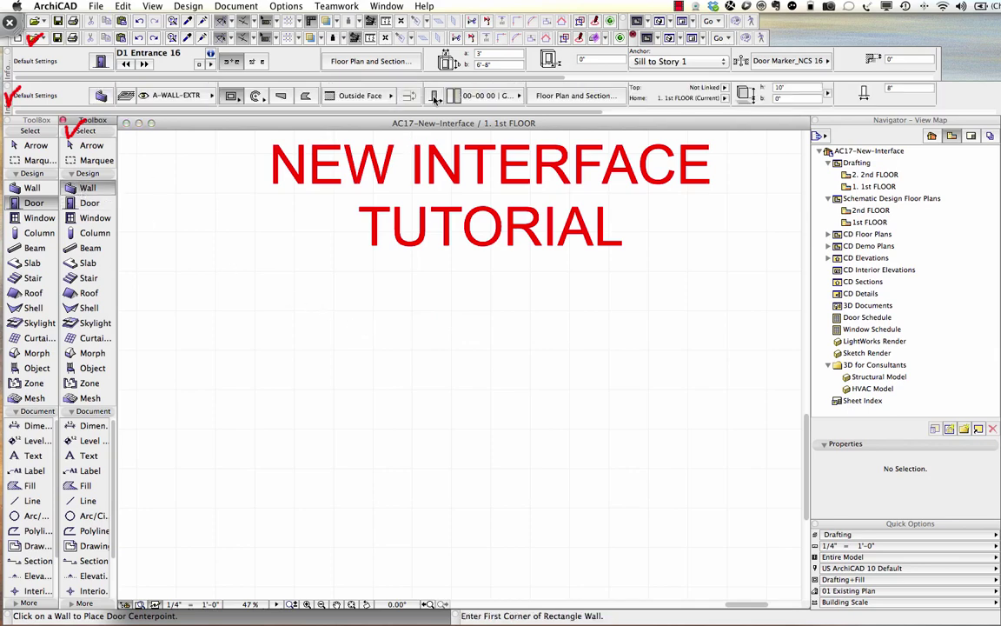
Choose Straight wall geometry and draw two stacked horizontal walls beneath the tutorial title.
left_click(231, 96)
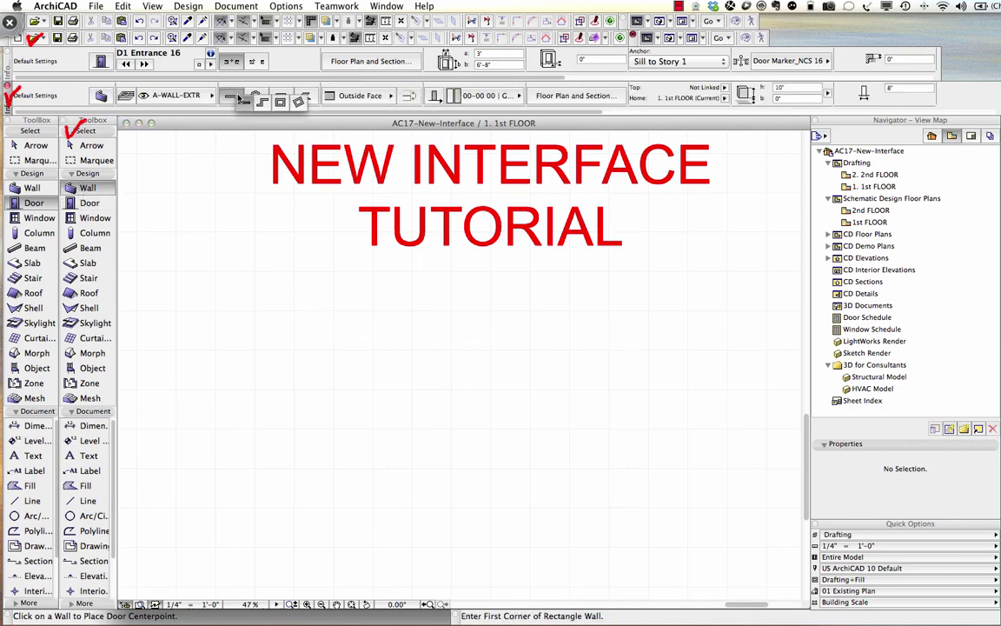
left_click(237, 97)
left_click(269, 314)
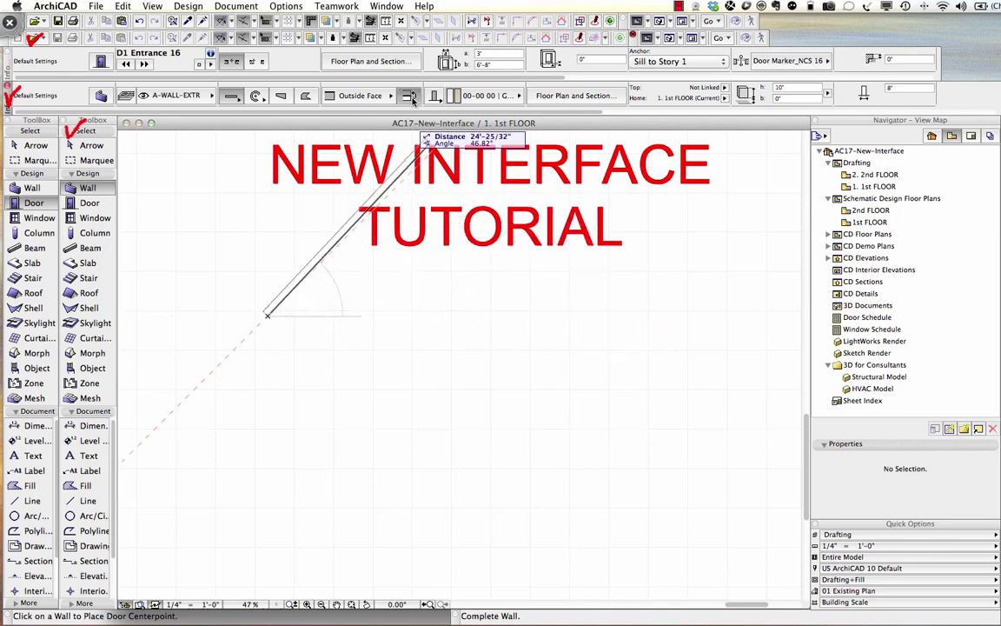
left_click(482, 314)
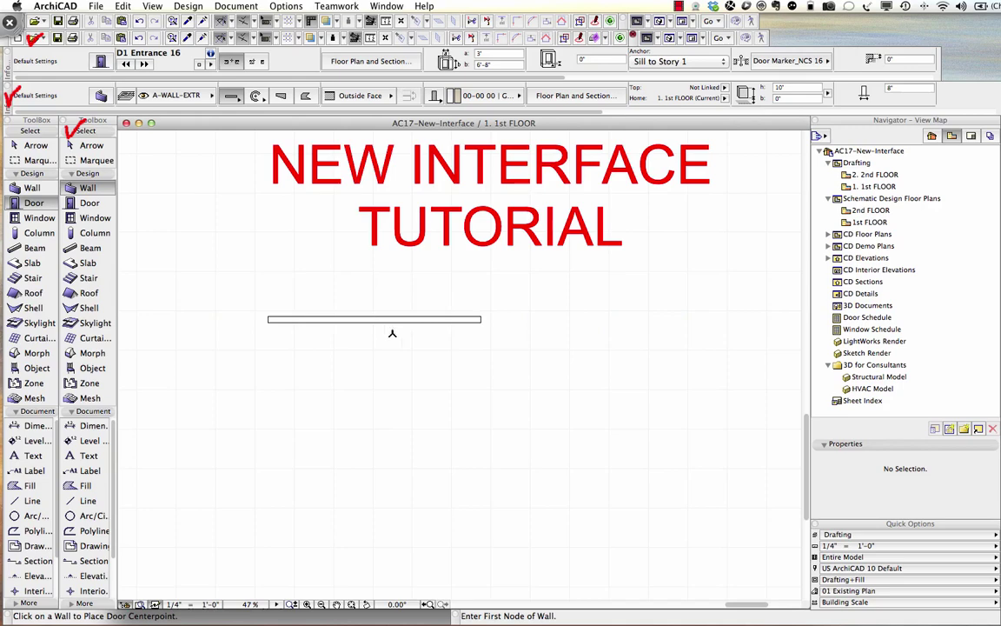
left_click(274, 351)
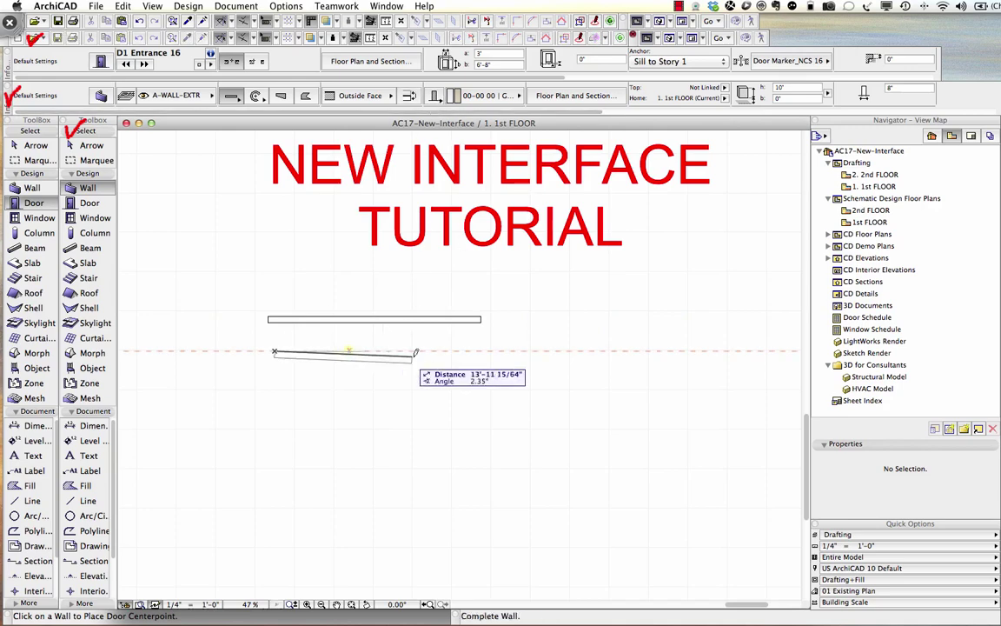
left_click(485, 349)
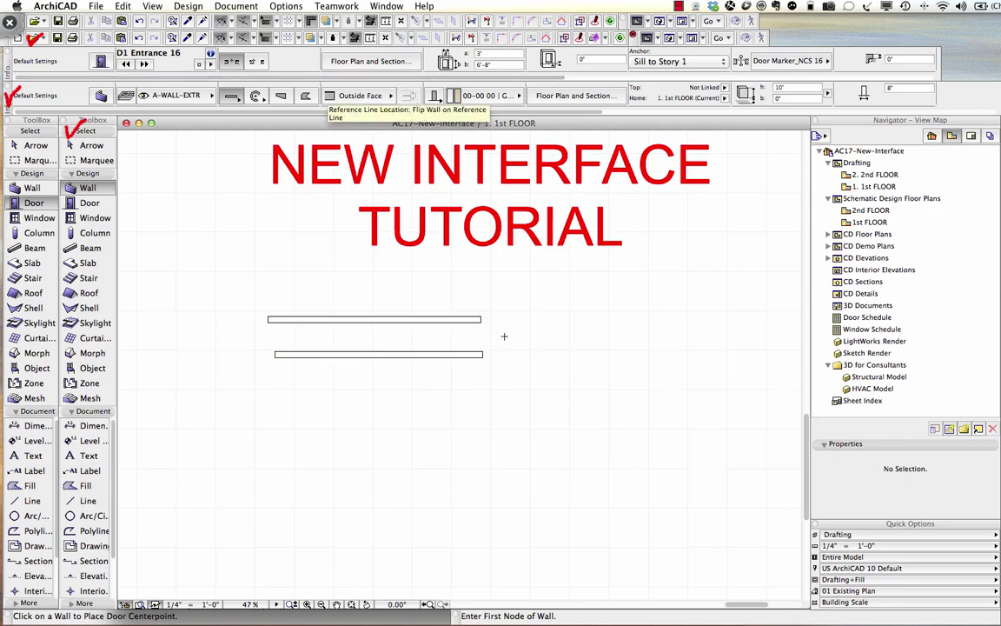
Flip the lower wall across its reference line and back, then review reference line options.
left_click(484, 354, "shift")
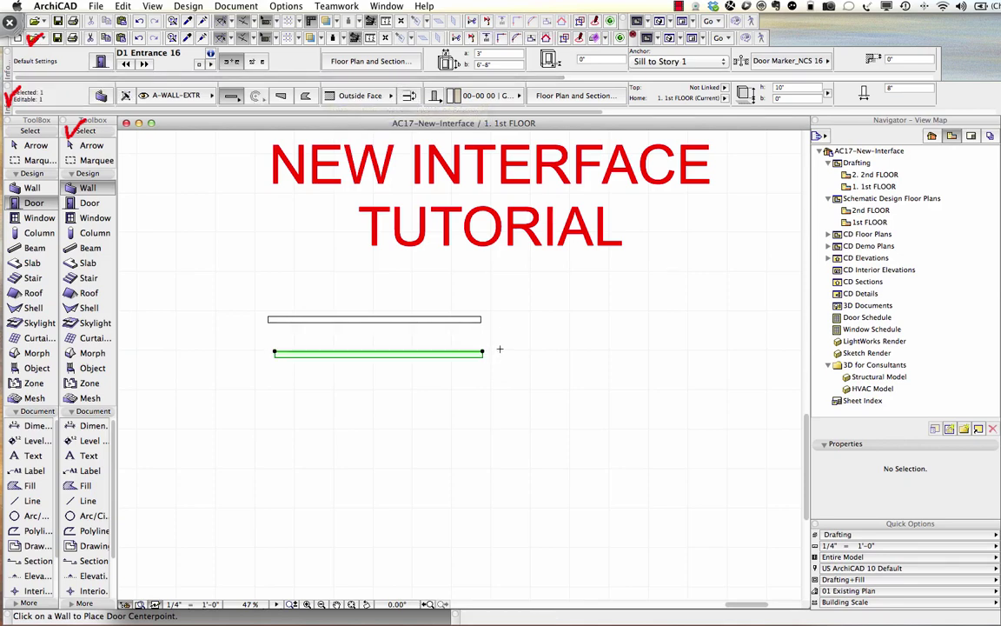
left_click(408, 97)
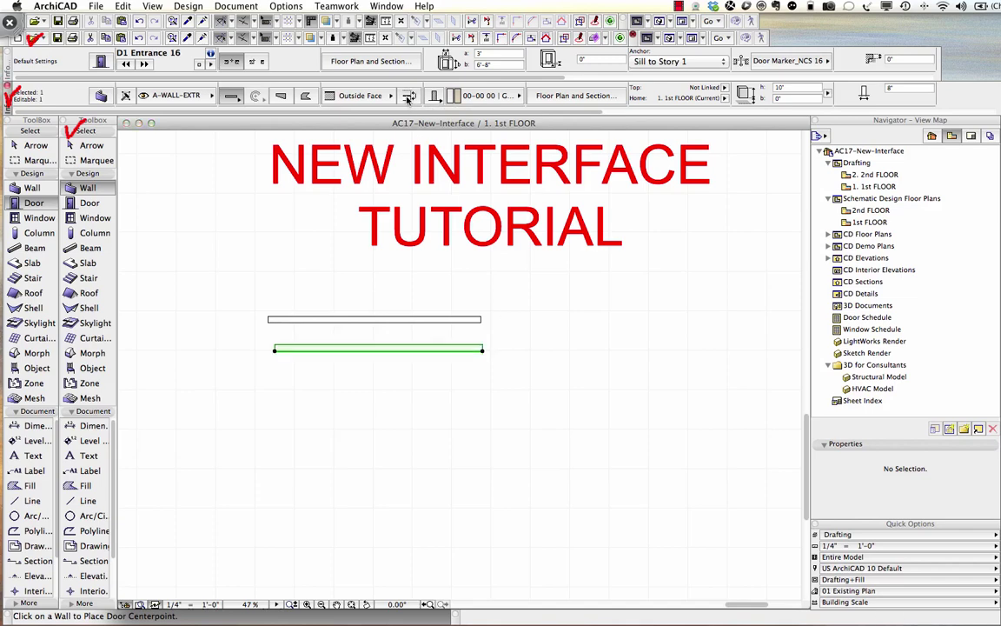
left_click(407, 97)
key("Escape")
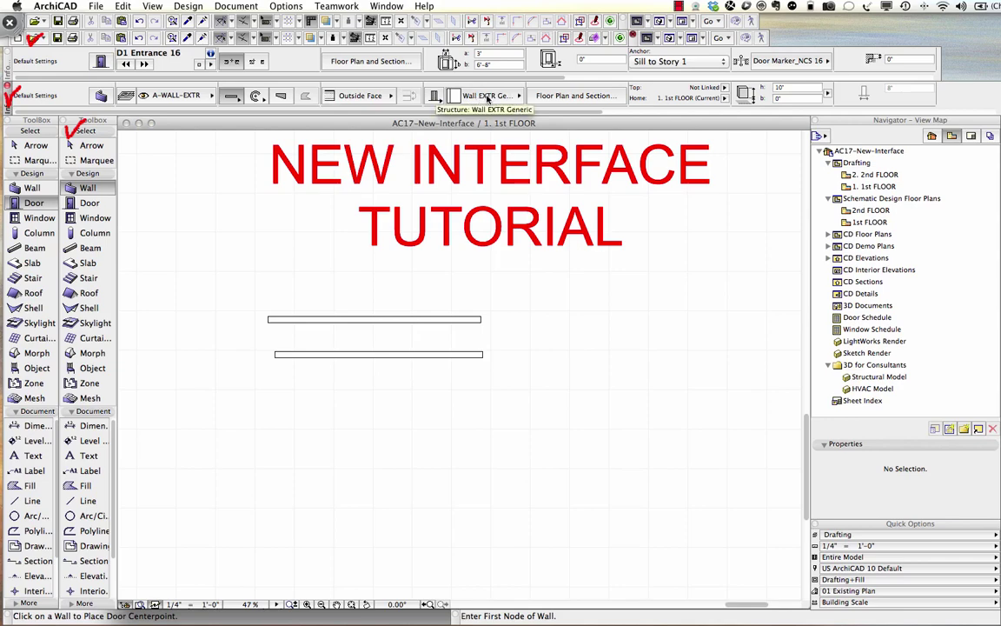
left_click(389, 97)
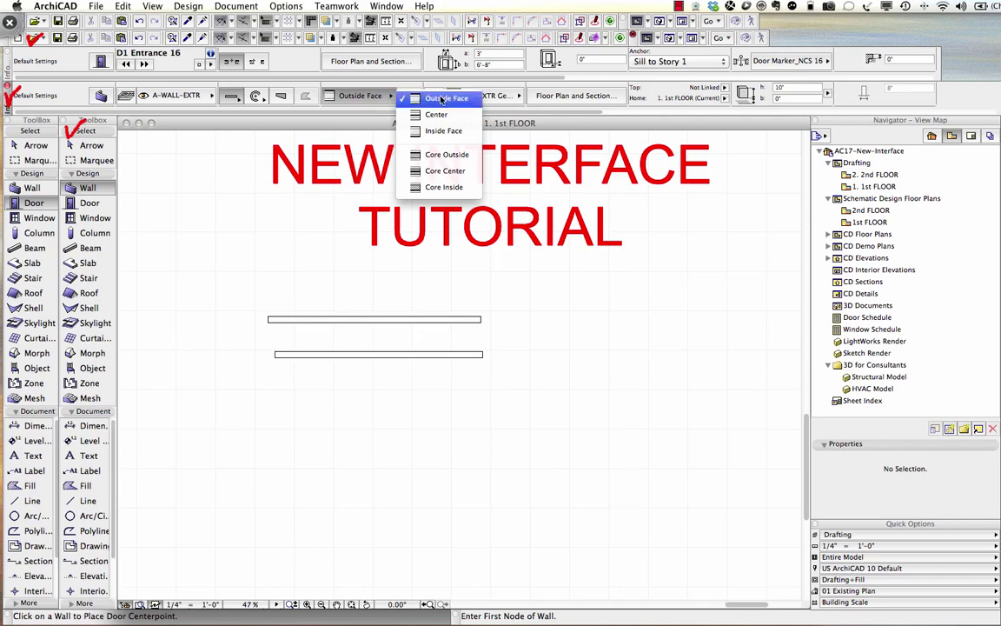
With a Core Outside reference line, draw third and fourth horizontal walls lower on the plan.
left_click(446, 156)
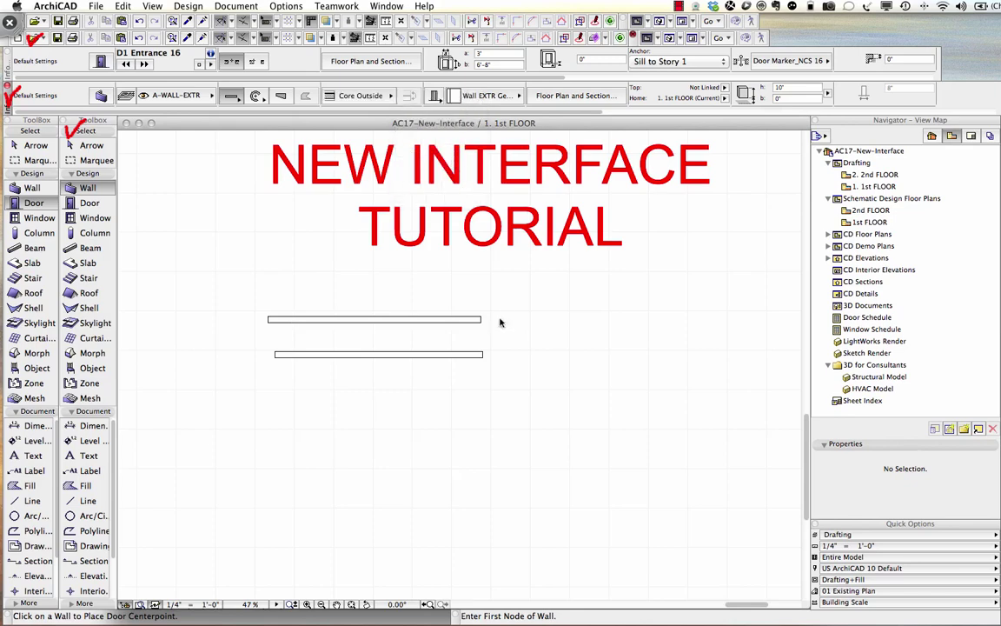
left_click(305, 397)
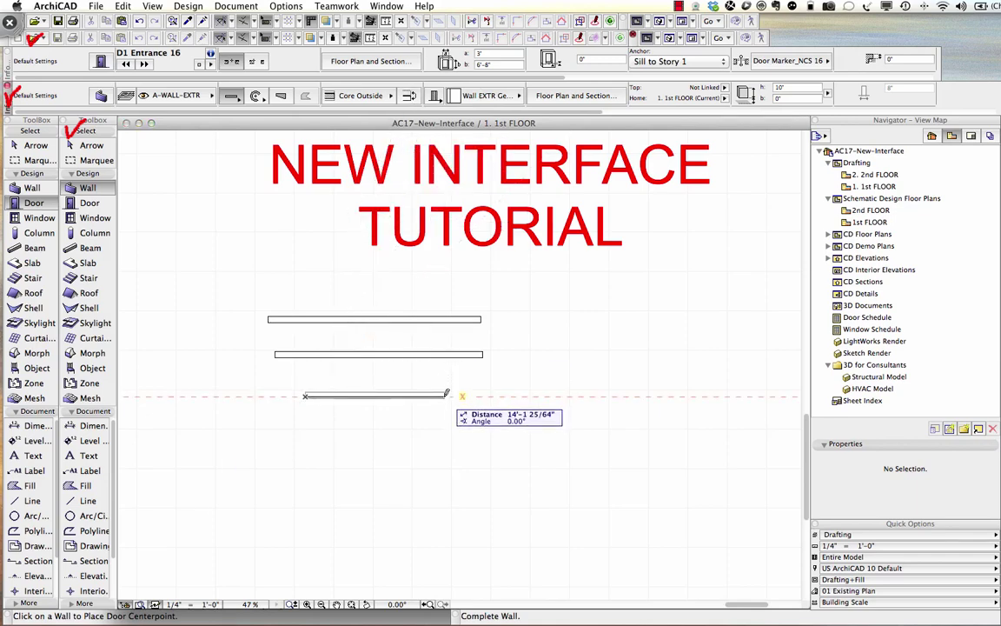
scroll(447, 395, "up", 3)
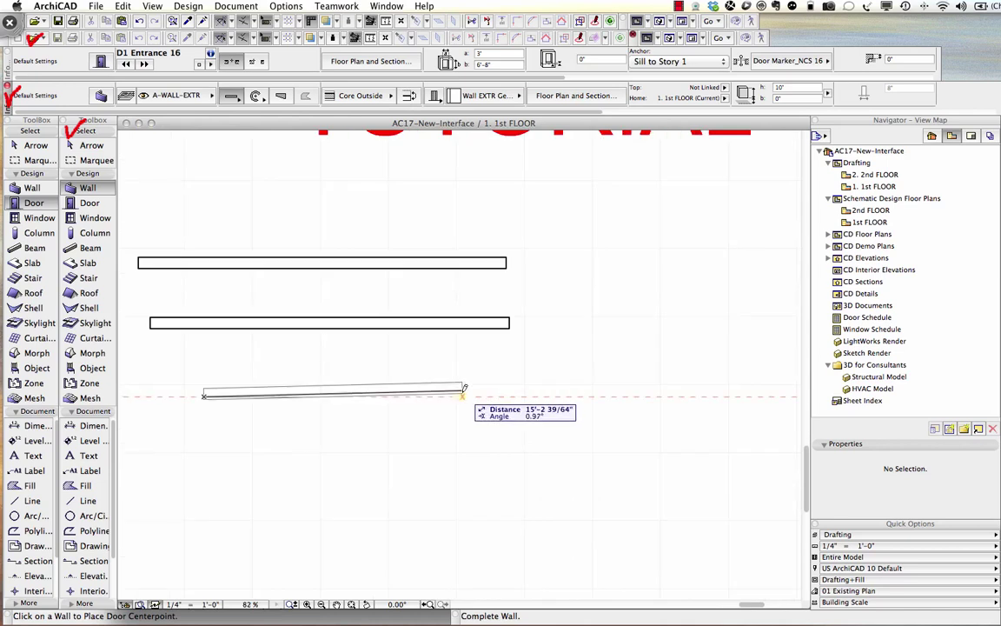
left_click(473, 396)
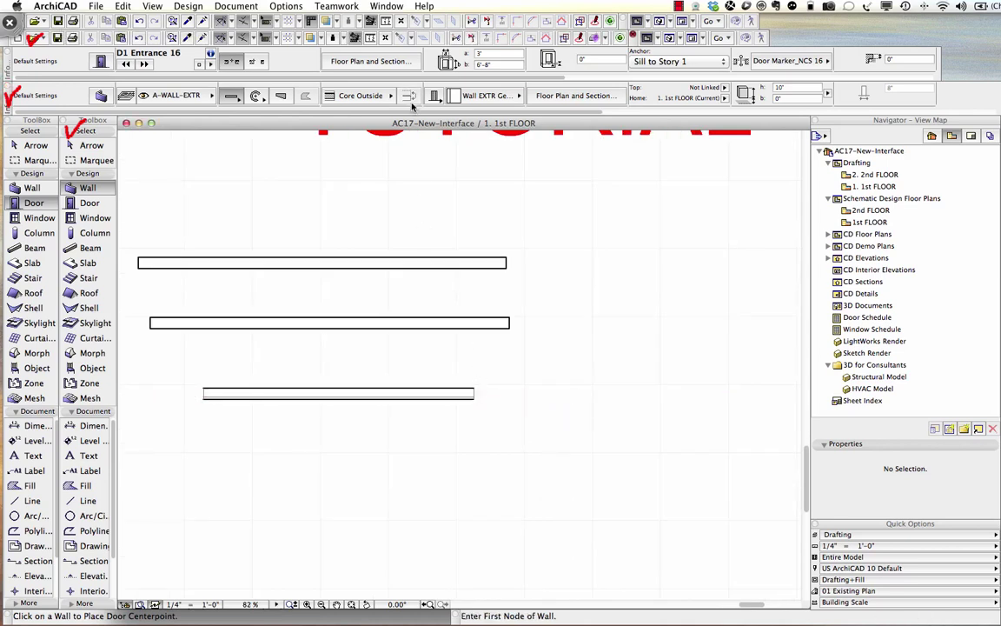
left_click(296, 454)
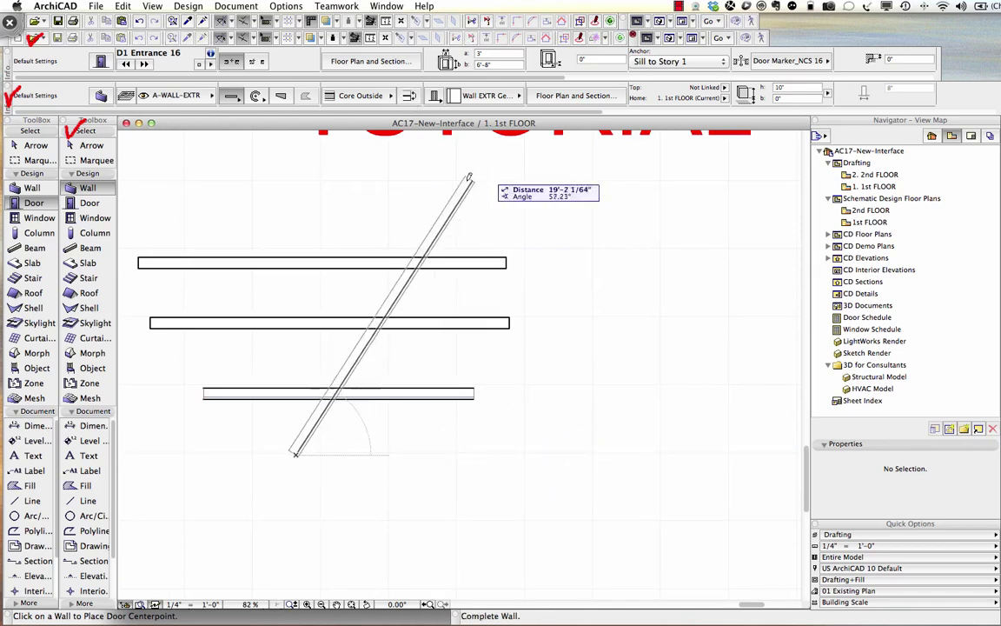
left_click(509, 451)
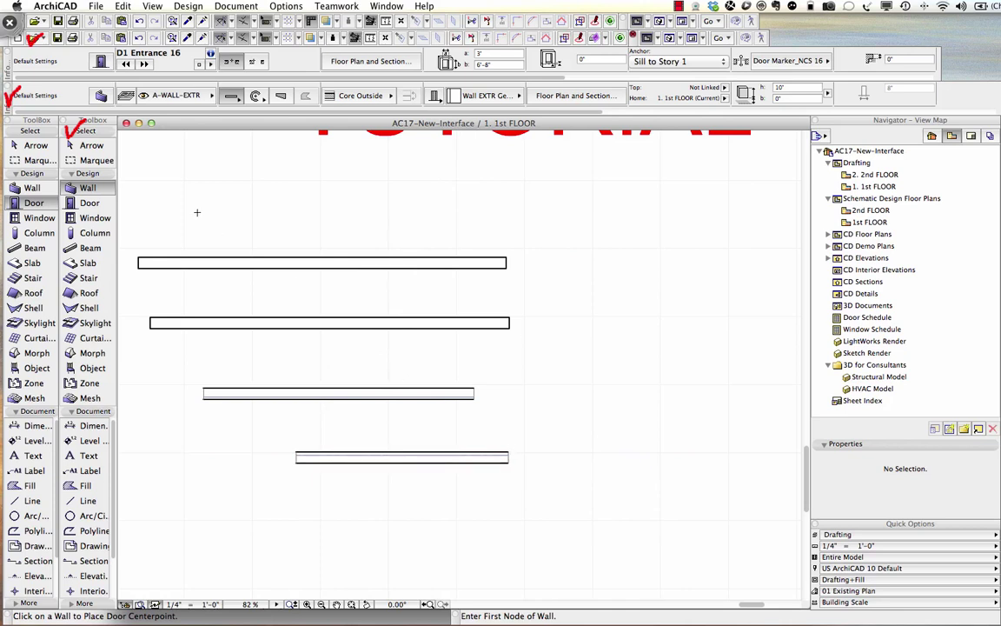
left_click(91, 201)
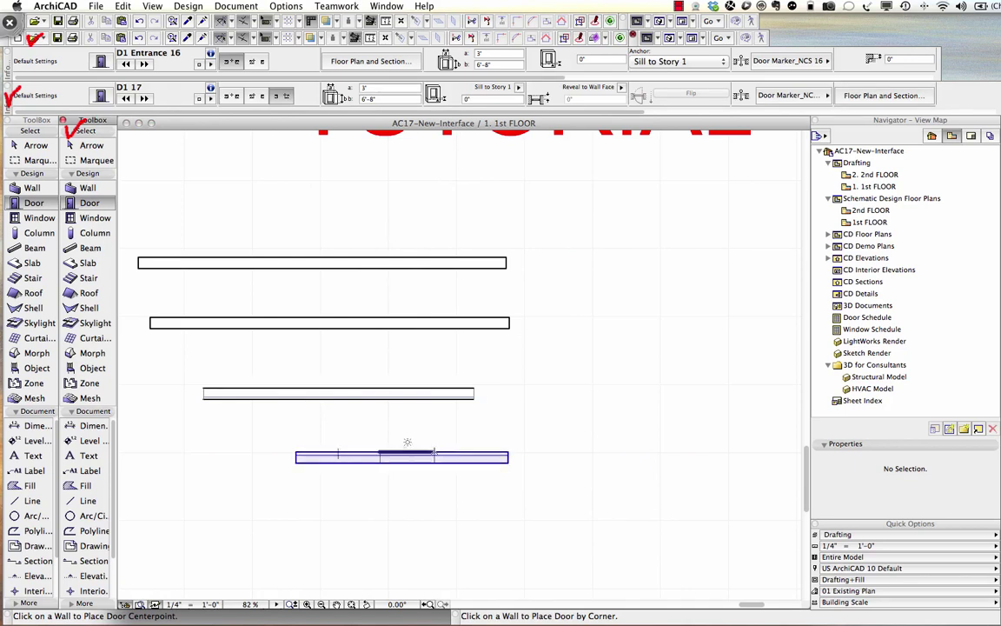
Place door D05 in the lowest wall, anchored by its corner, swinging upward.
left_click(409, 456)
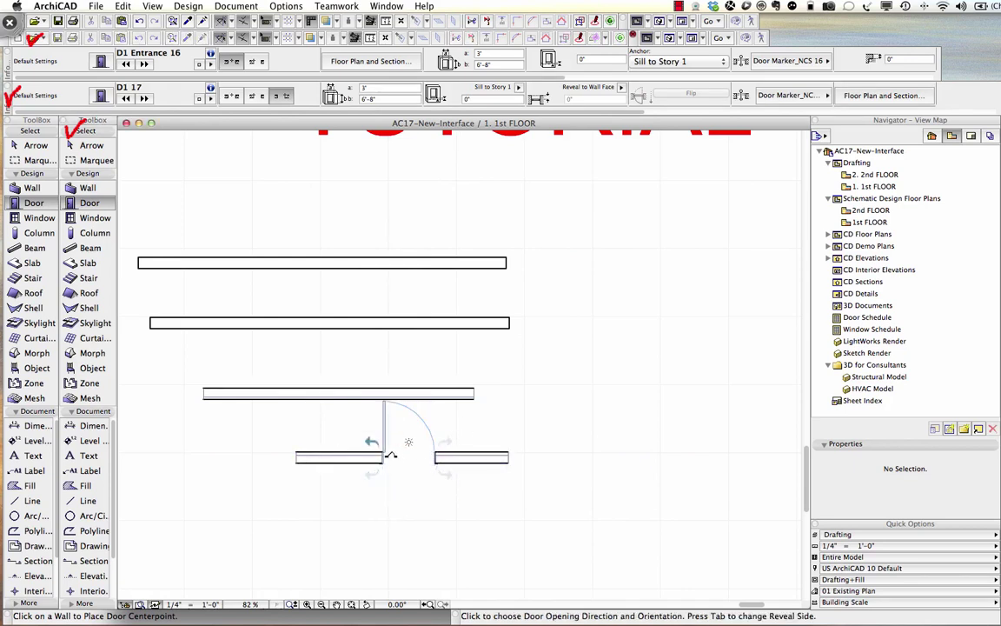
left_click(252, 96)
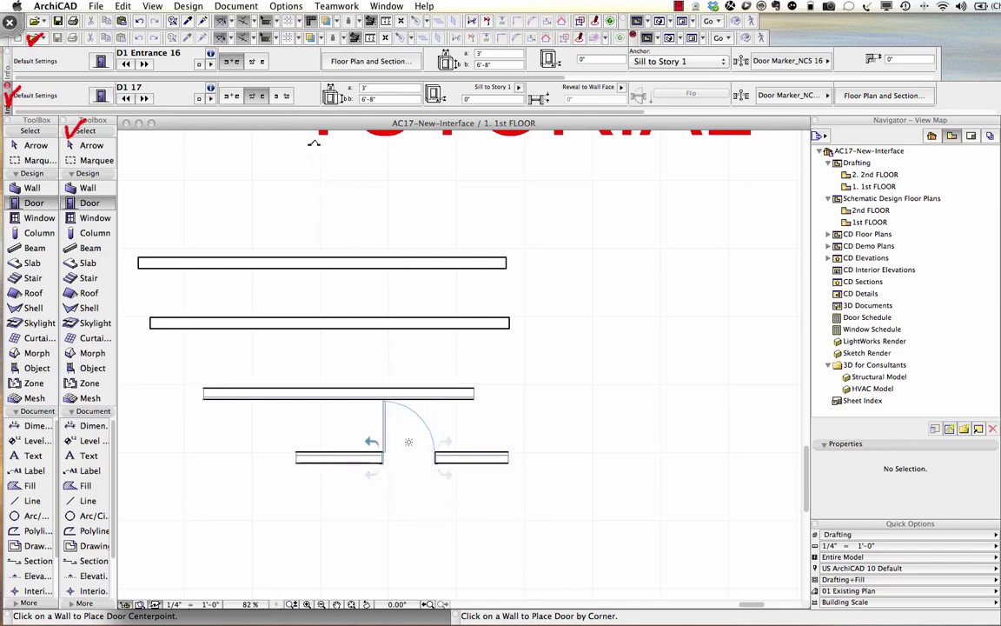
left_click(287, 99)
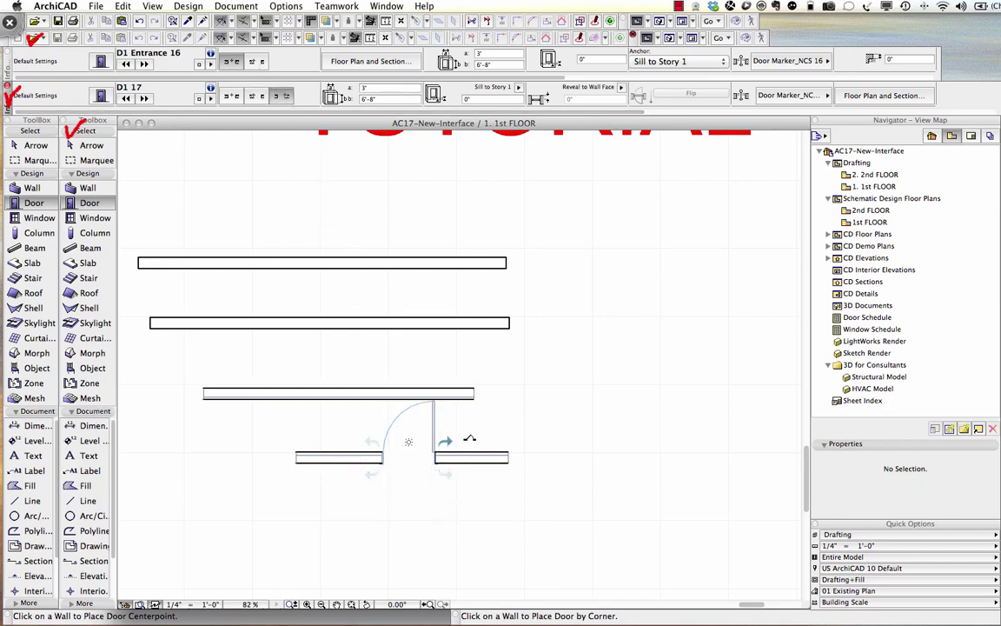
left_click(474, 431)
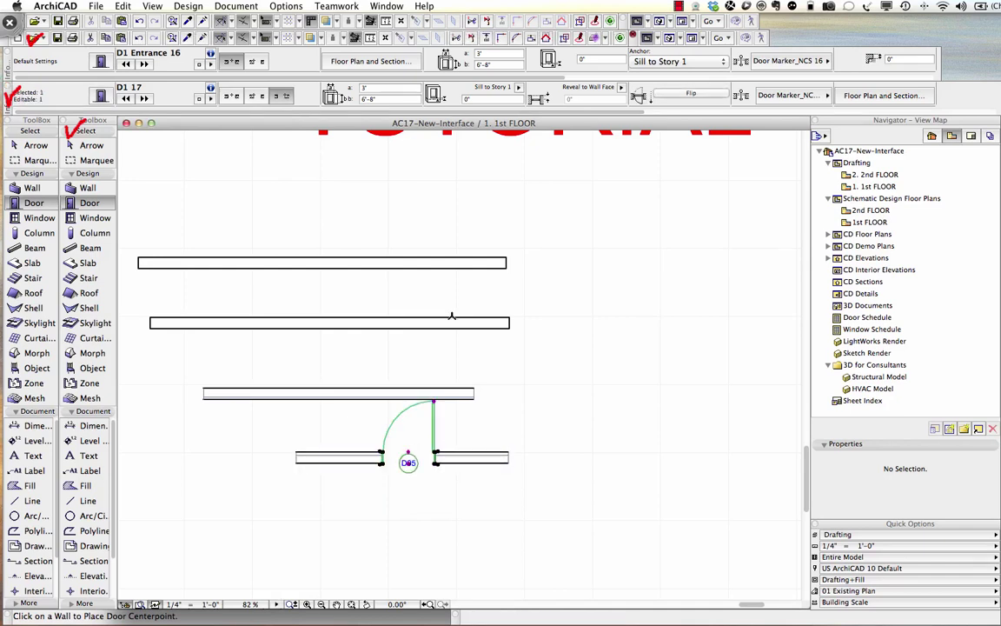
Mirror the D05 door across a vertical axis, then mirror it back to a right-hand hinge.
right_click(547, 237)
mouse_move(608, 347)
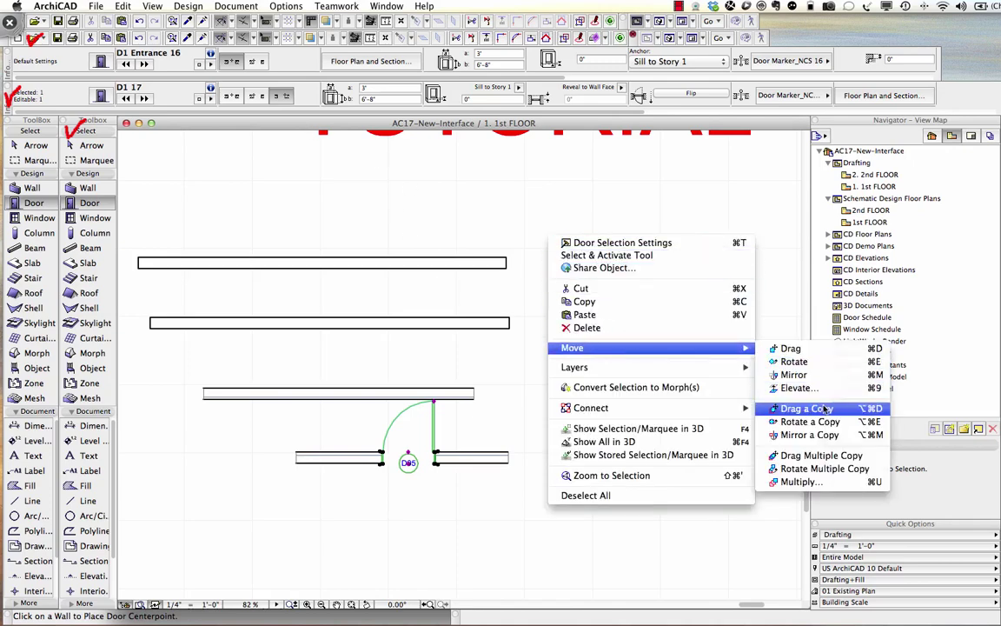
left_click(470, 439)
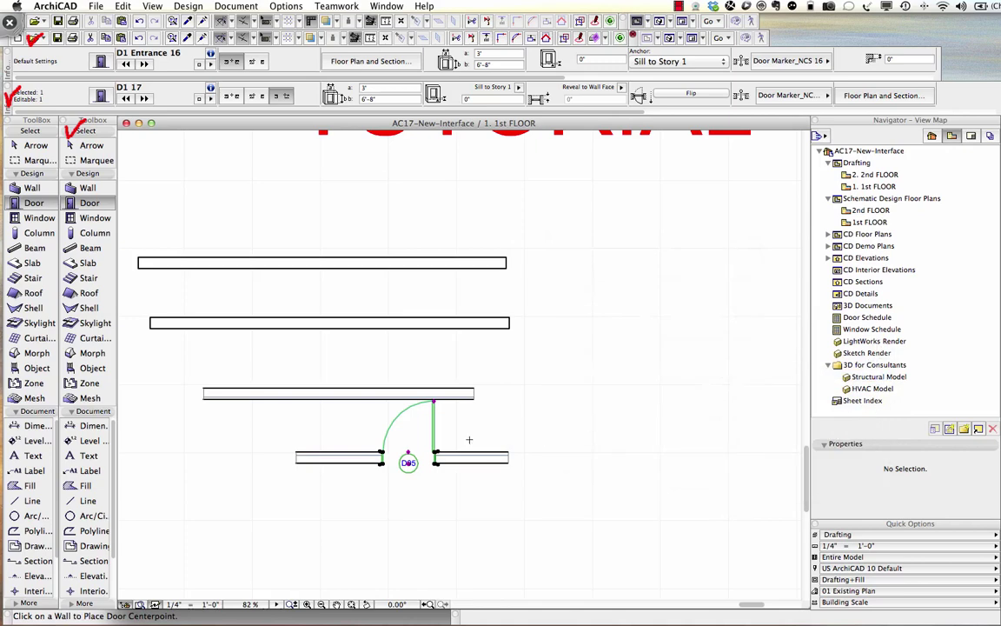
left_click(383, 452)
left_click(387, 435)
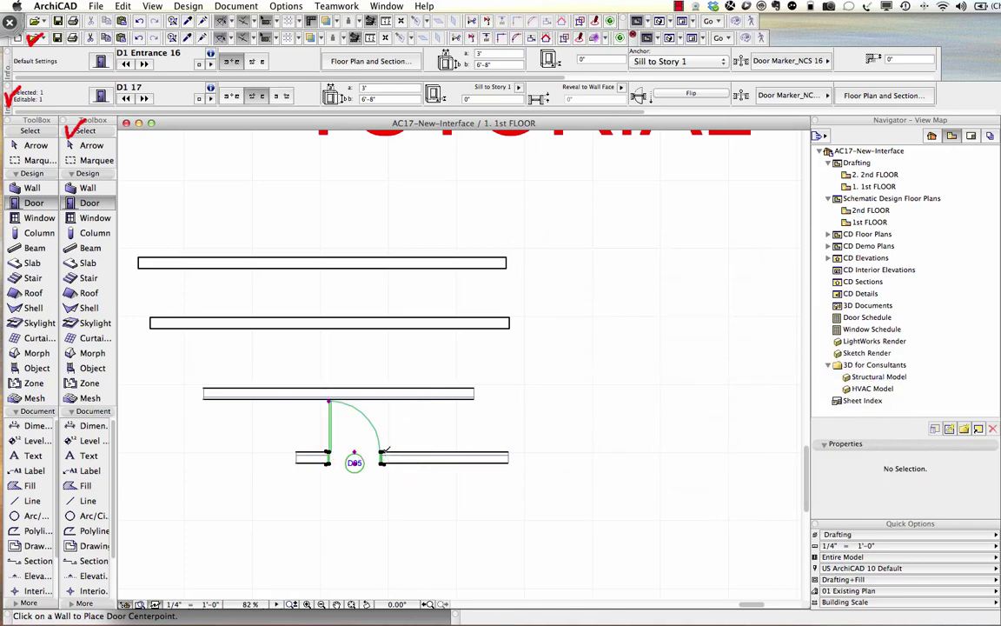
right_click(407, 423)
mouse_move(512, 534)
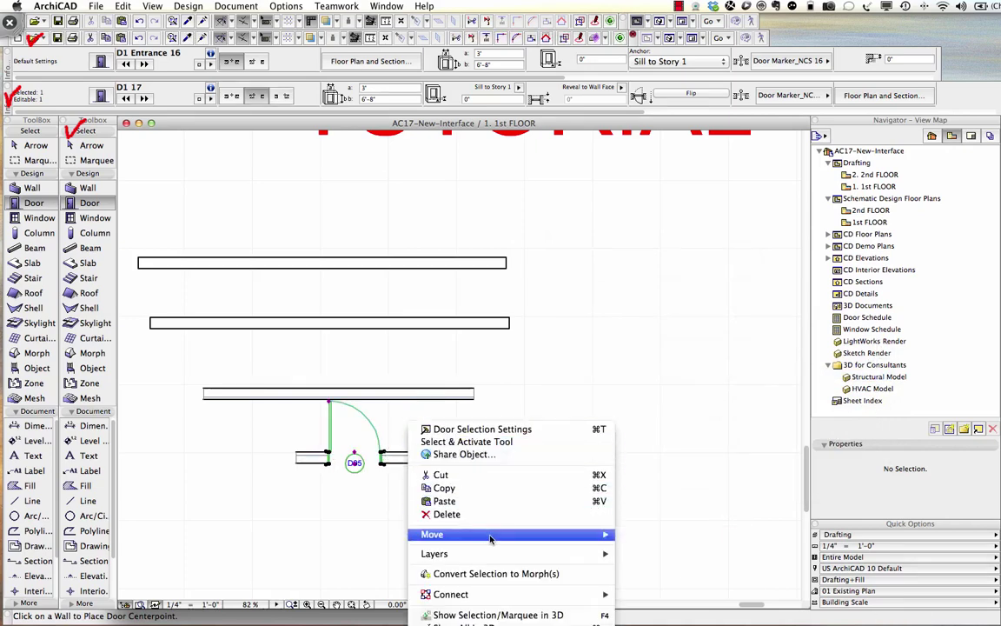
left_click(652, 561)
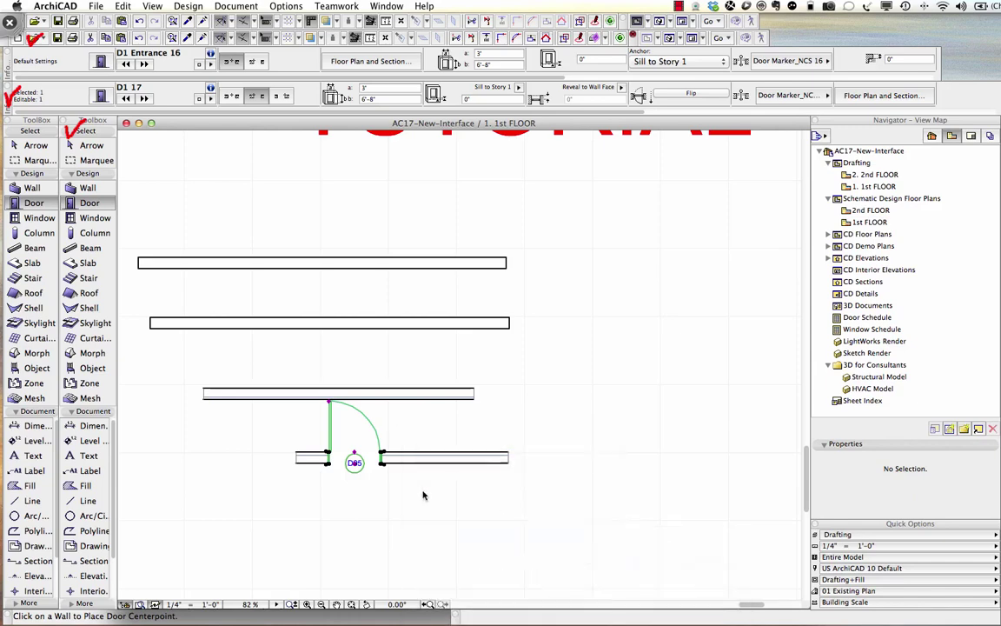
left_click(357, 447)
left_click(356, 450)
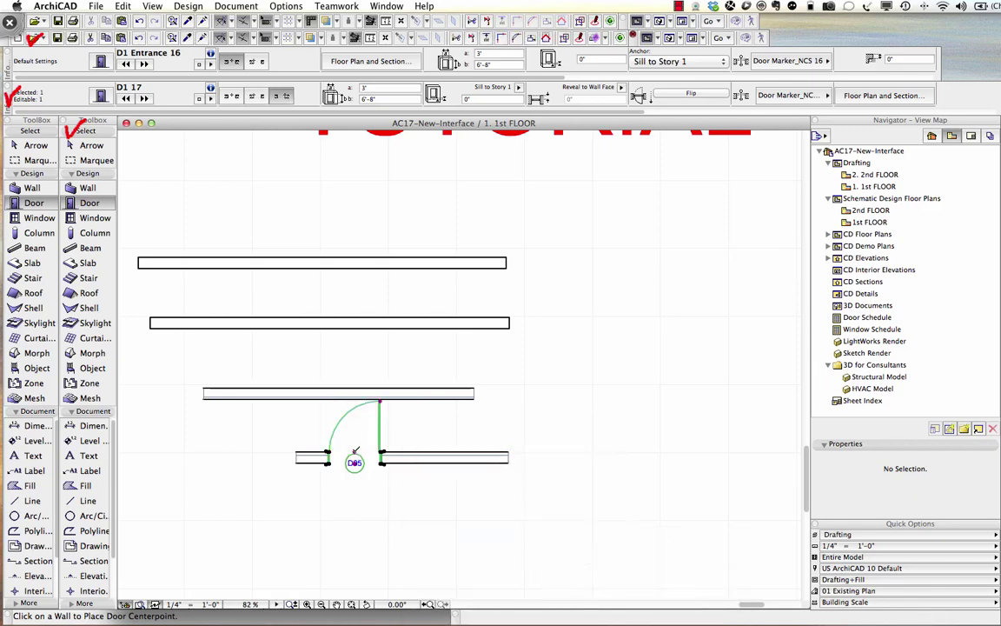
Flip the door swing below the wall and back above, then deselect the door.
left_click(704, 95)
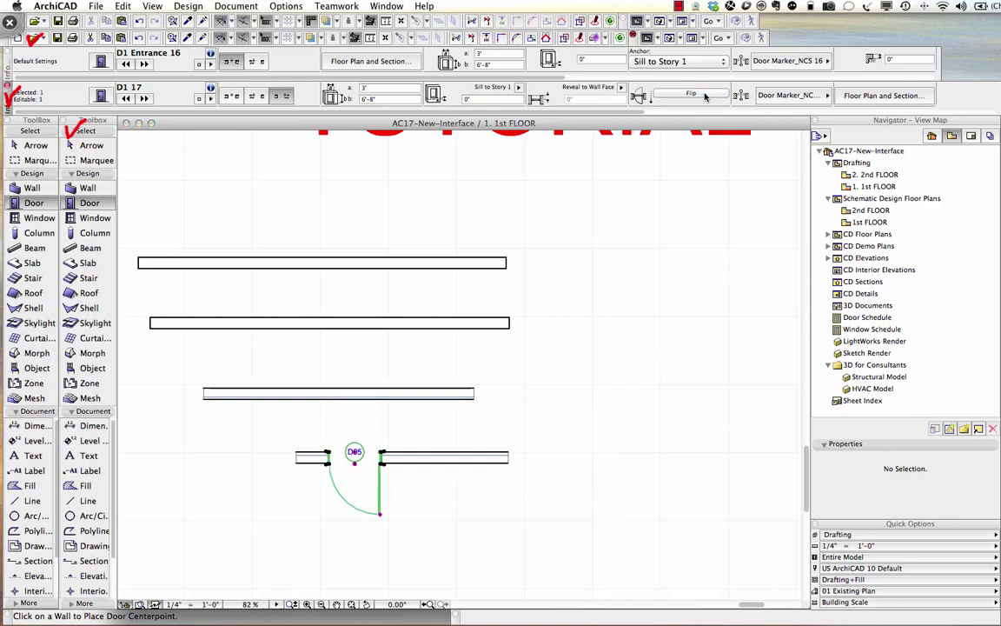
left_click(705, 95)
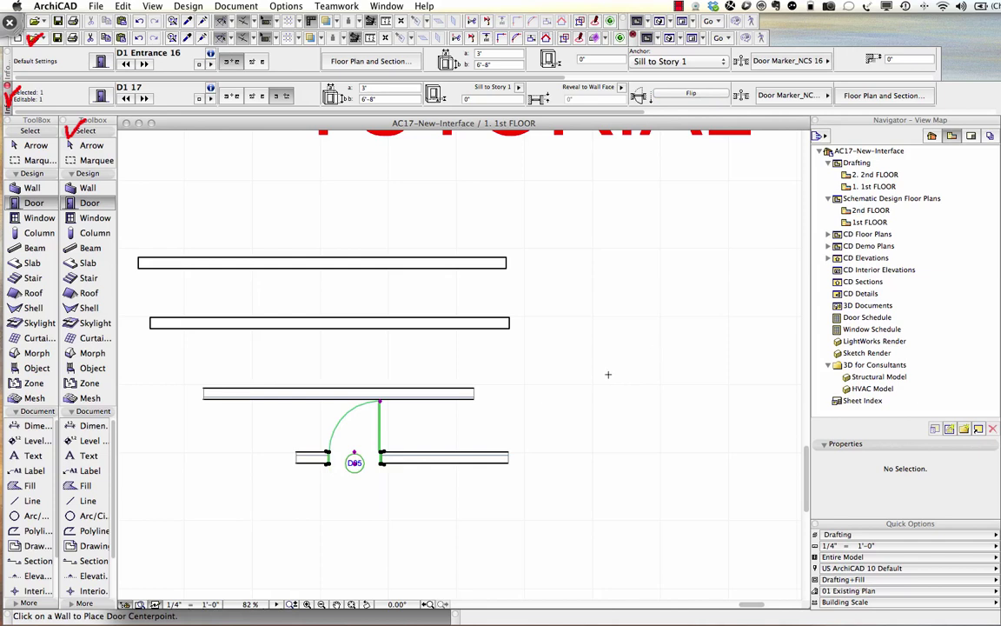
key("Escape")
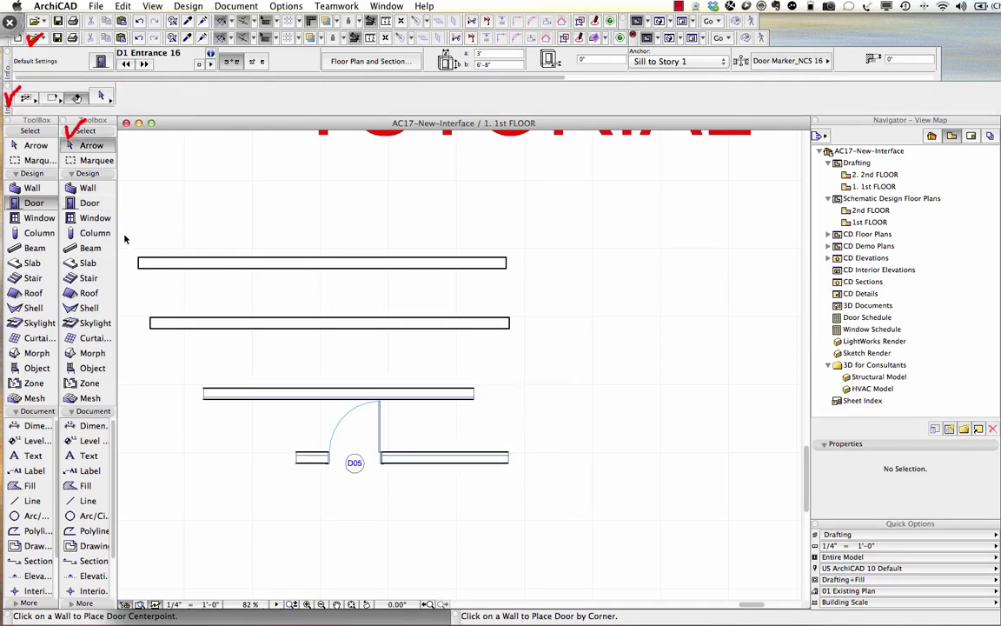
Select the Column tool, confirming Precast Concrete material, unlinked top and 10' height.
left_click(93, 219)
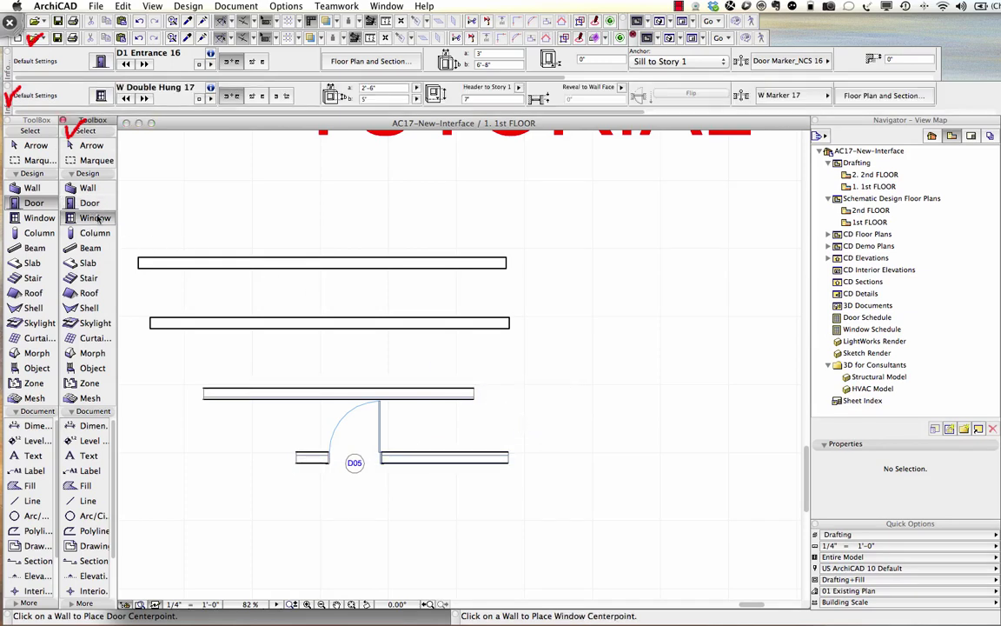
left_click(39, 219)
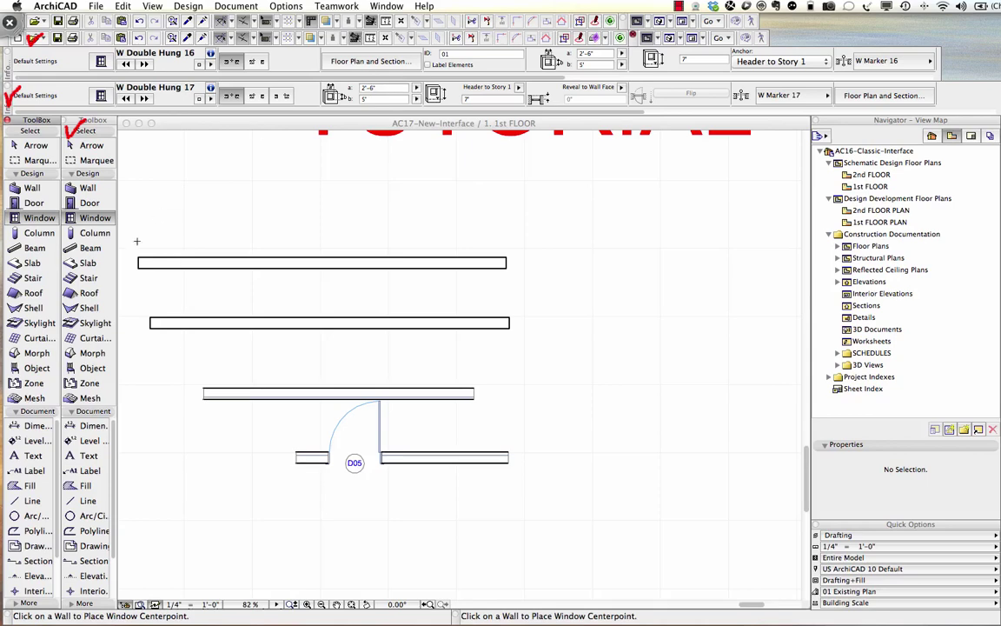
left_click(38, 231)
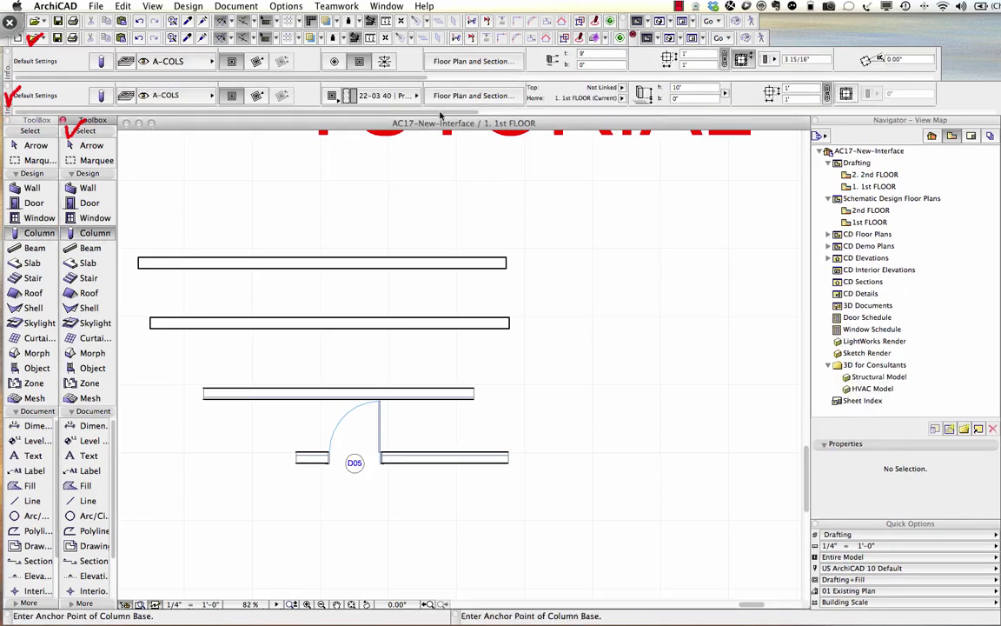
left_click(382, 96)
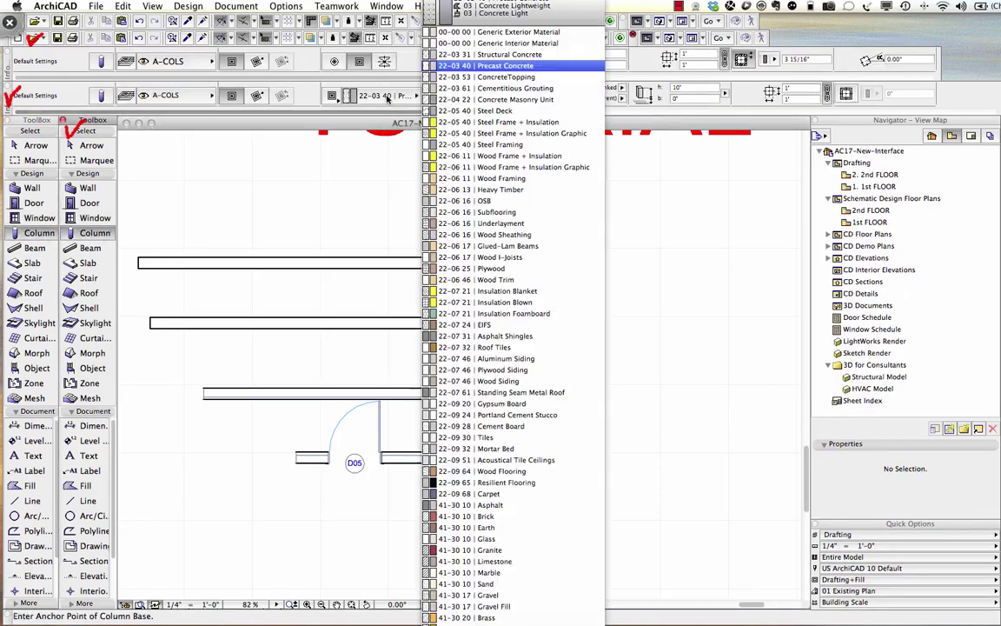
left_click(387, 97)
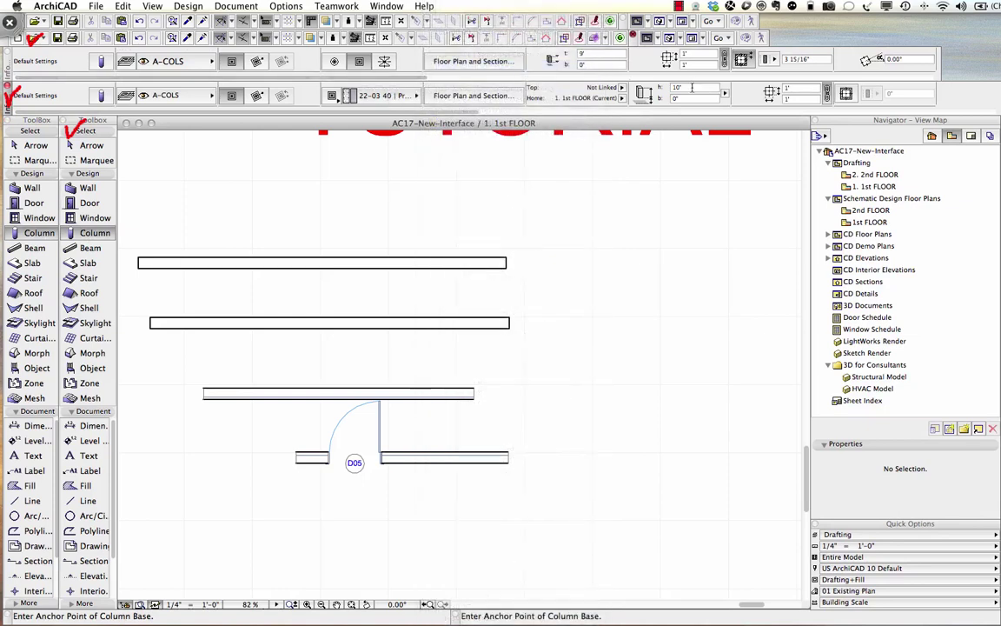
left_click(623, 91)
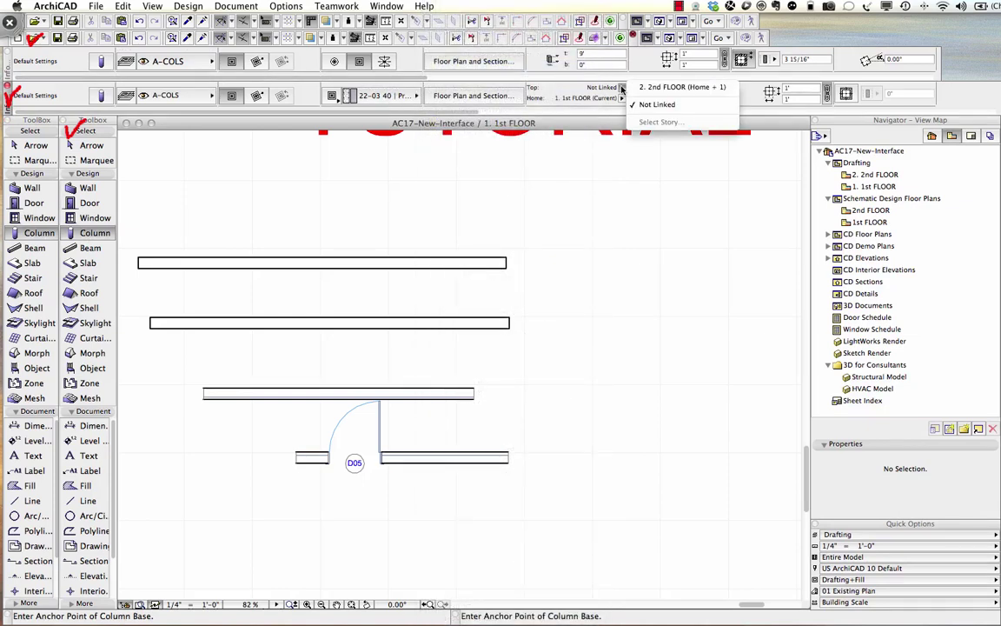
left_click(564, 81)
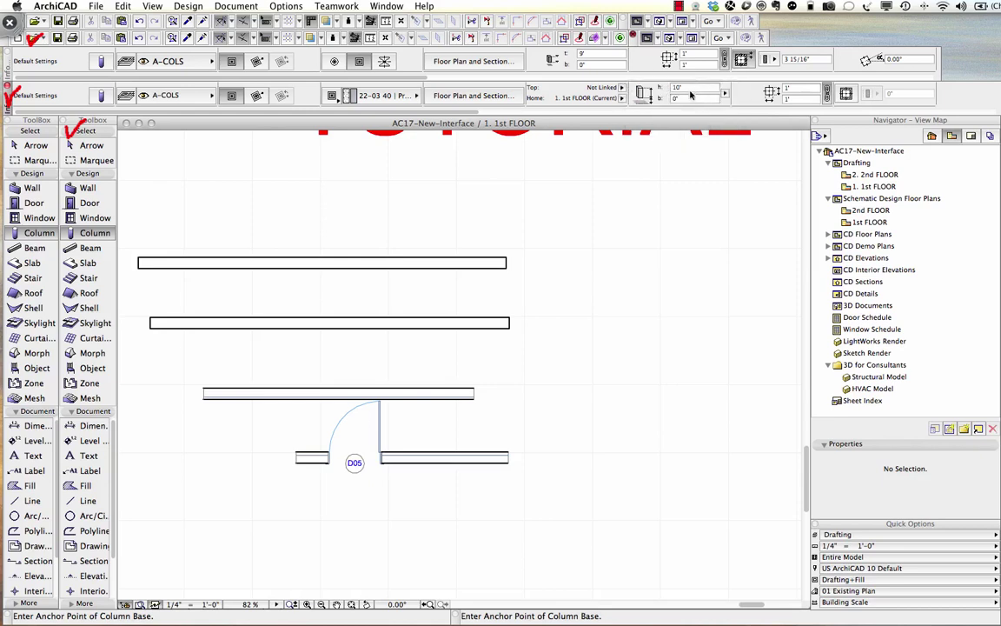
left_click(724, 95)
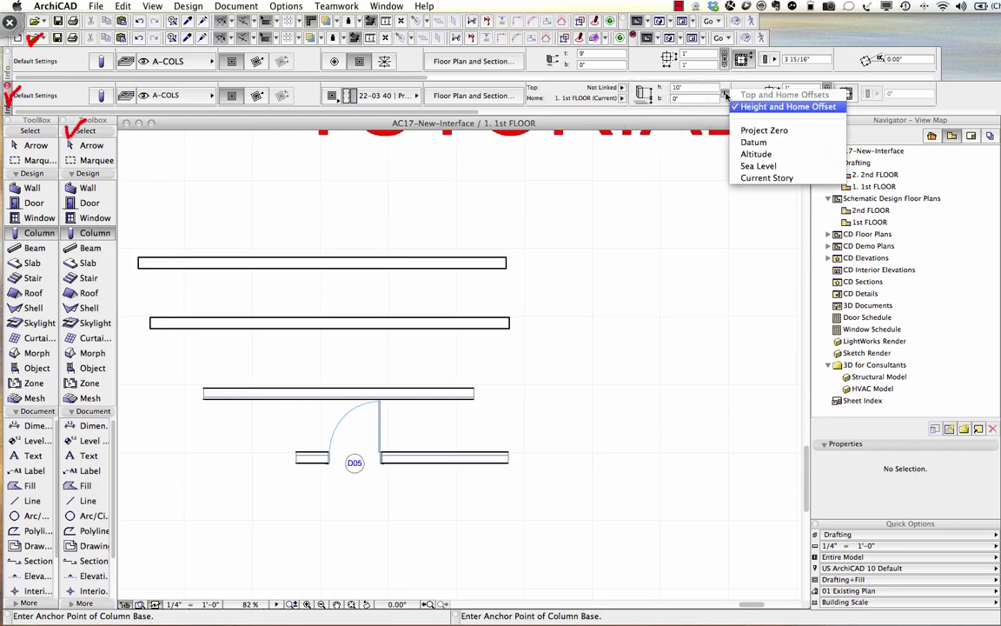
left_click(726, 95)
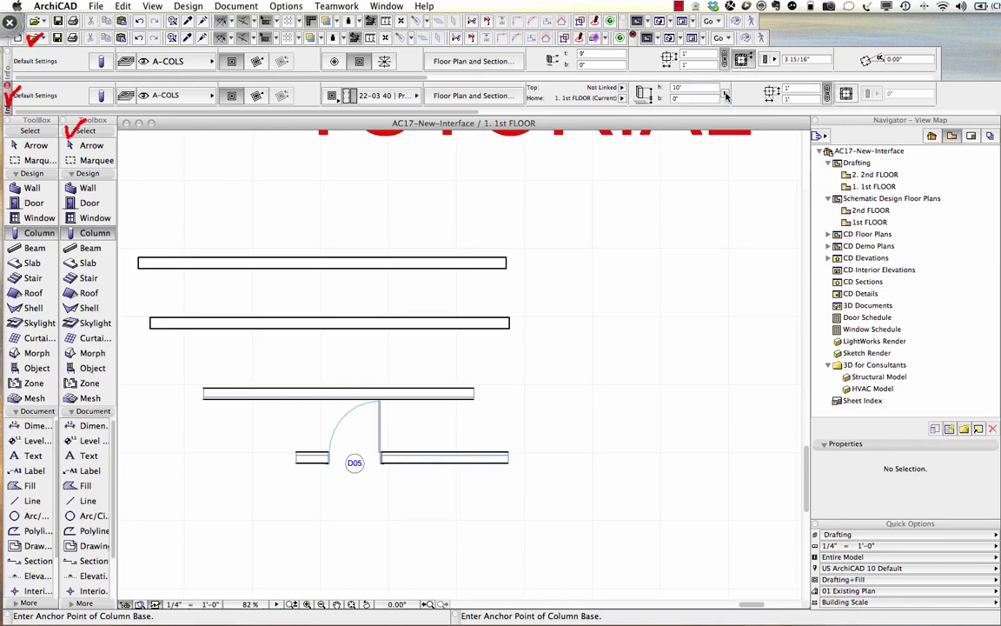
Select the Beam tool, keeping Structural Concrete material and 03 Concrete Structural cut fill.
left_click(34, 246)
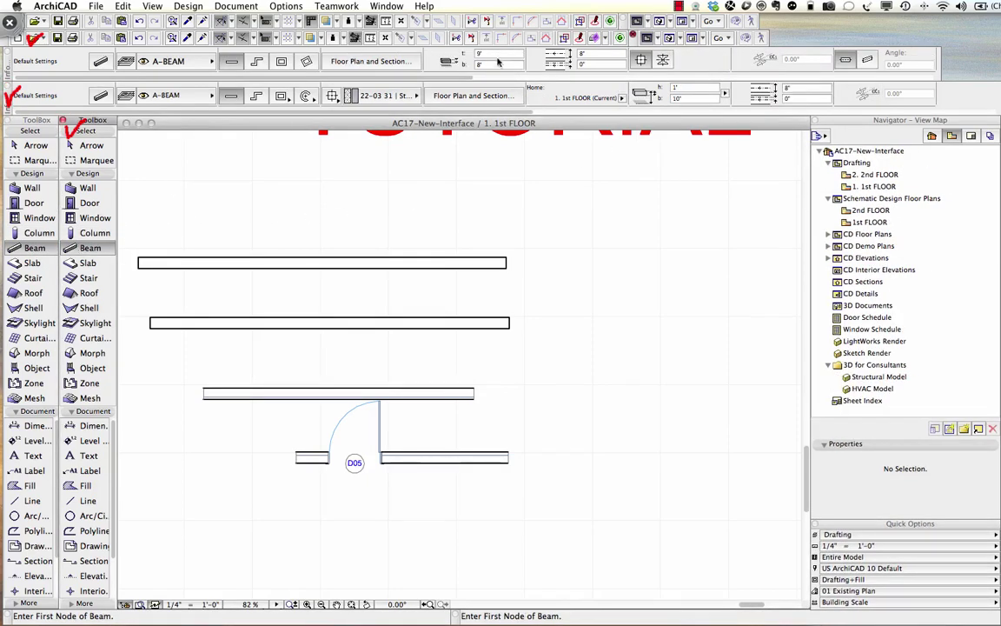
left_click(376, 95)
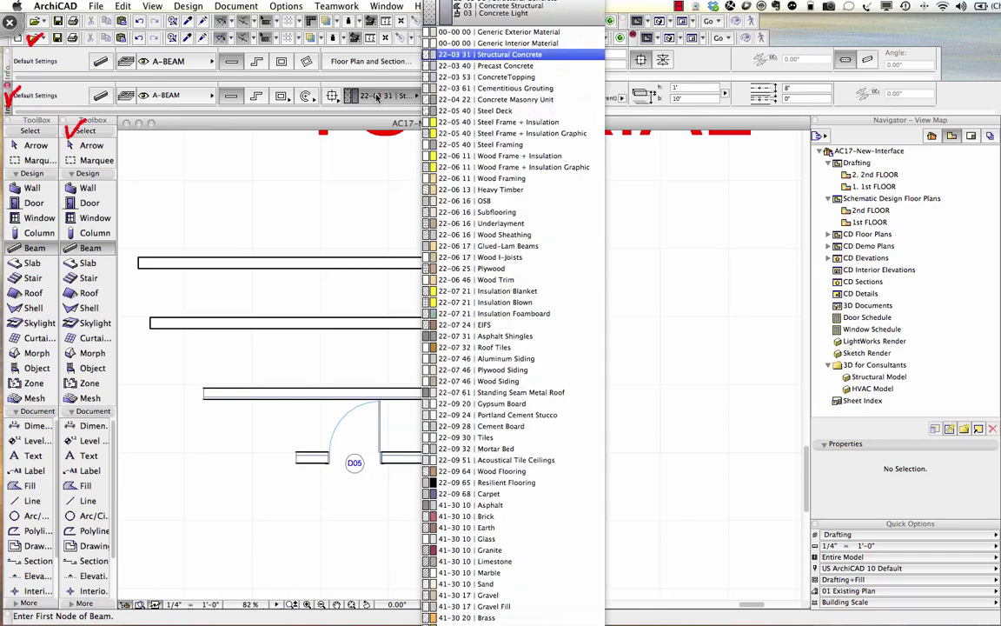
left_click(376, 95)
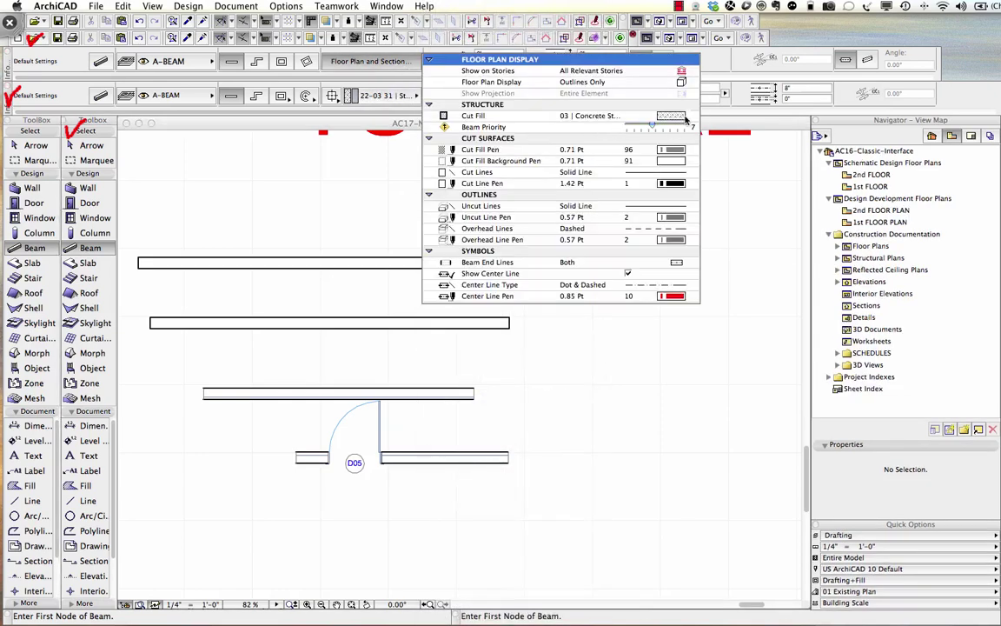
left_click(686, 119)
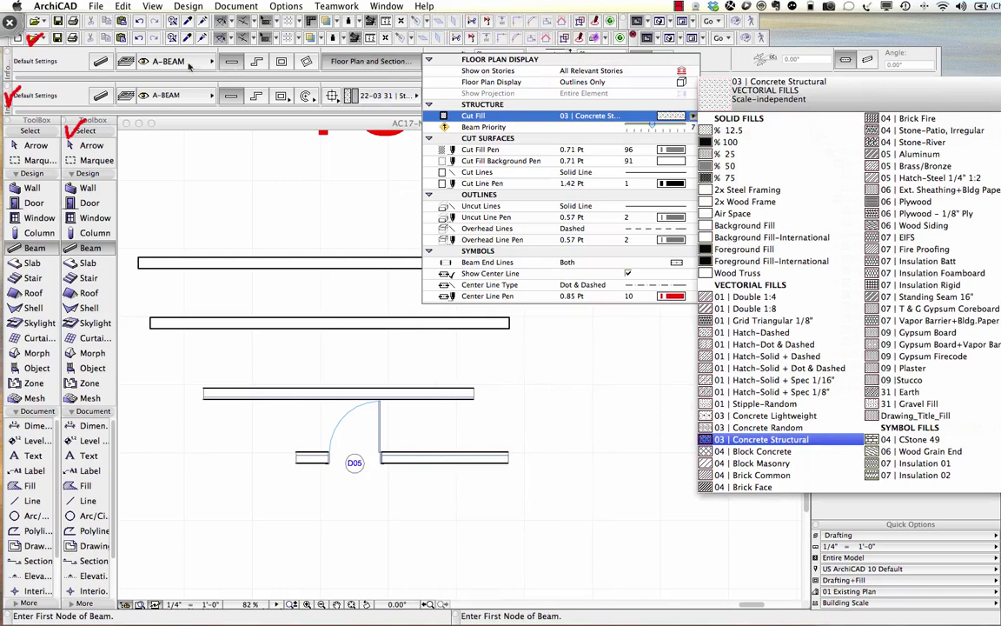
key("Escape")
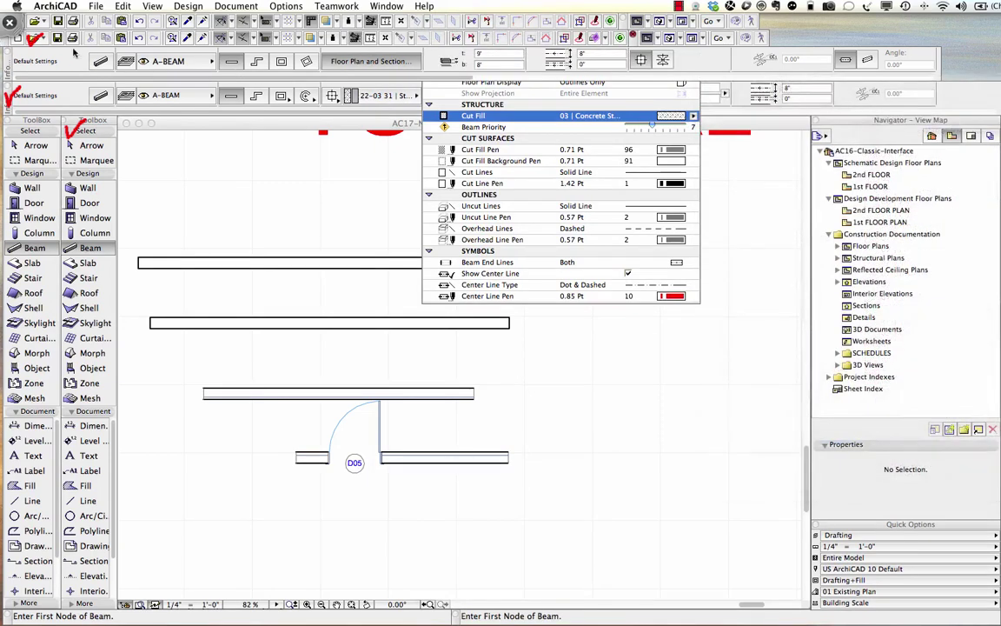
key("Escape")
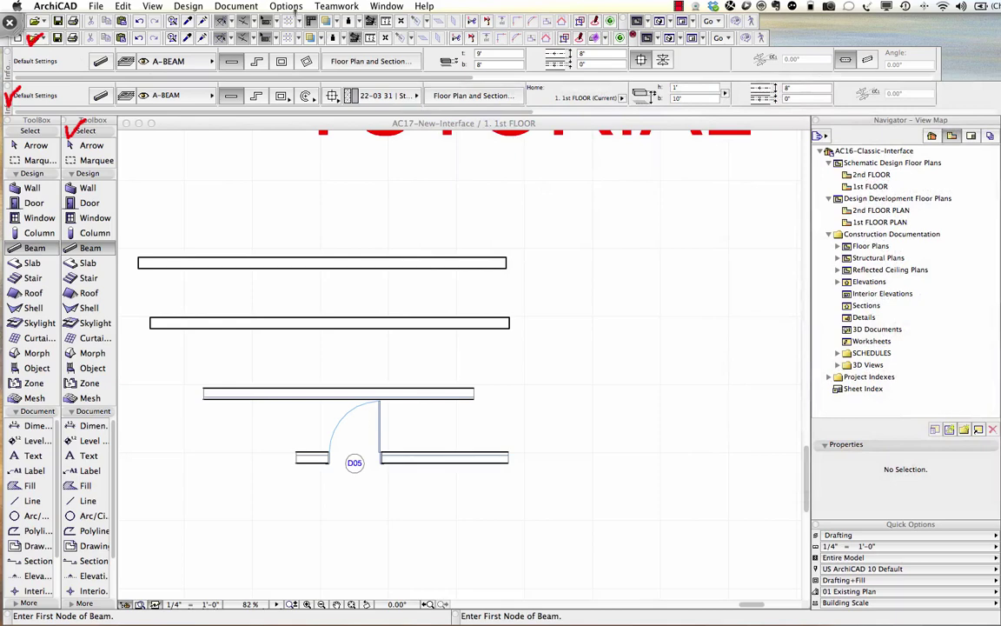
left_click(285, 6)
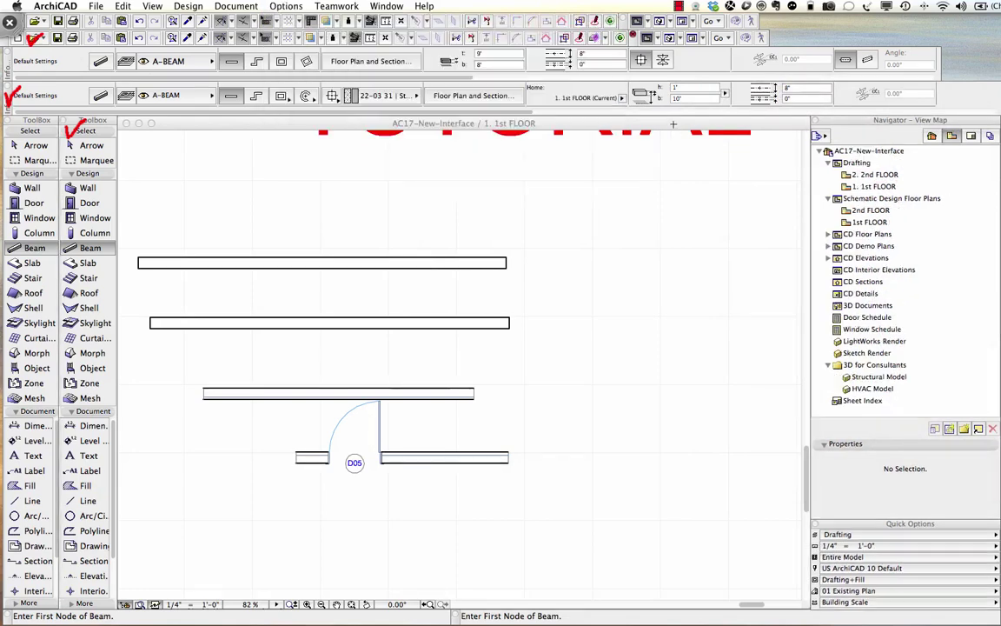
left_click(286, 6)
mouse_move(316, 21)
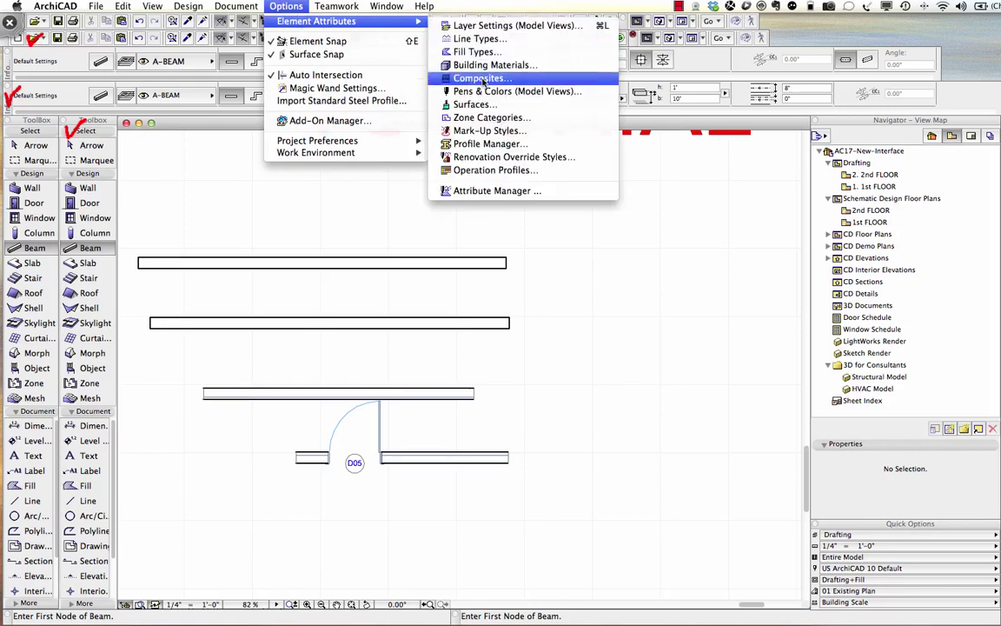
left_click(479, 67)
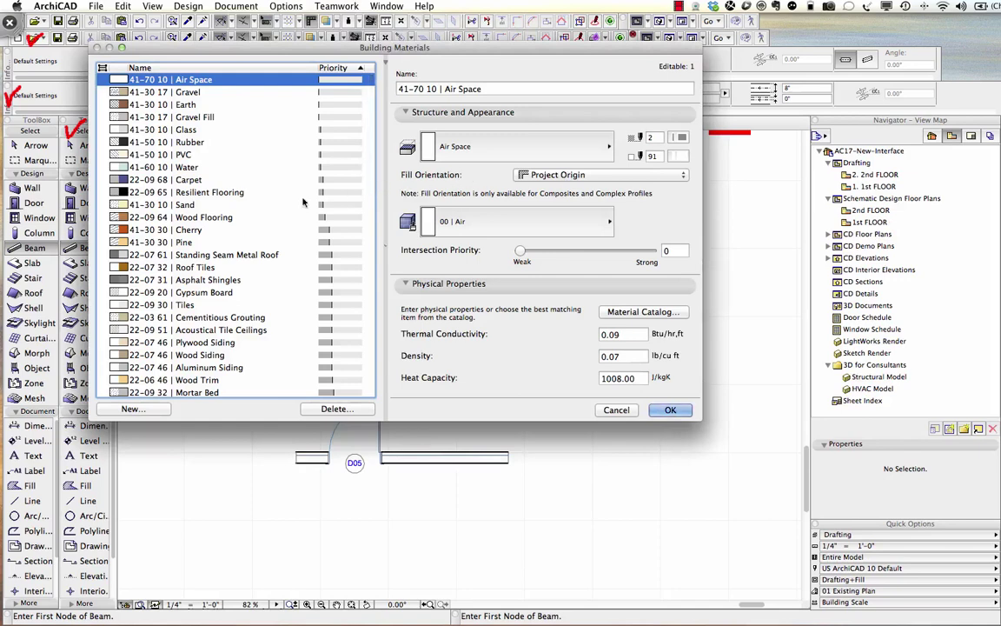
scroll(226, 278, "down", 2)
scroll(230, 282, "down", 4)
scroll(235, 289, "down", 5)
scroll(240, 296, "down", 3)
scroll(240, 295, "down", 2)
scroll(240, 297, "down", 1)
scroll(240, 297, "down", 2)
scroll(239, 299, "down", 1)
scroll(239, 299, "down", 3)
left_click(208, 315)
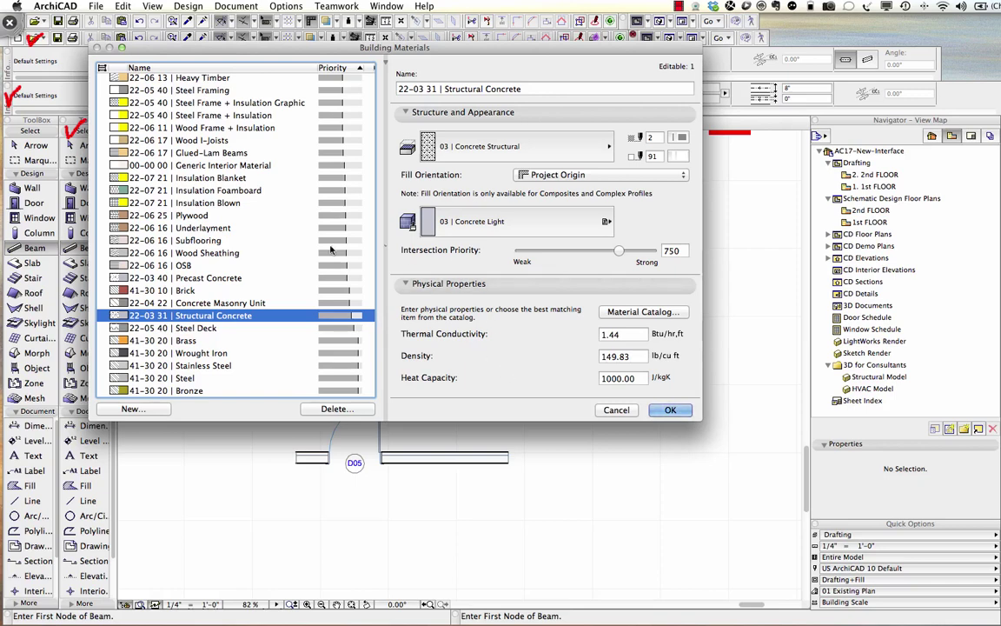
left_click(613, 410)
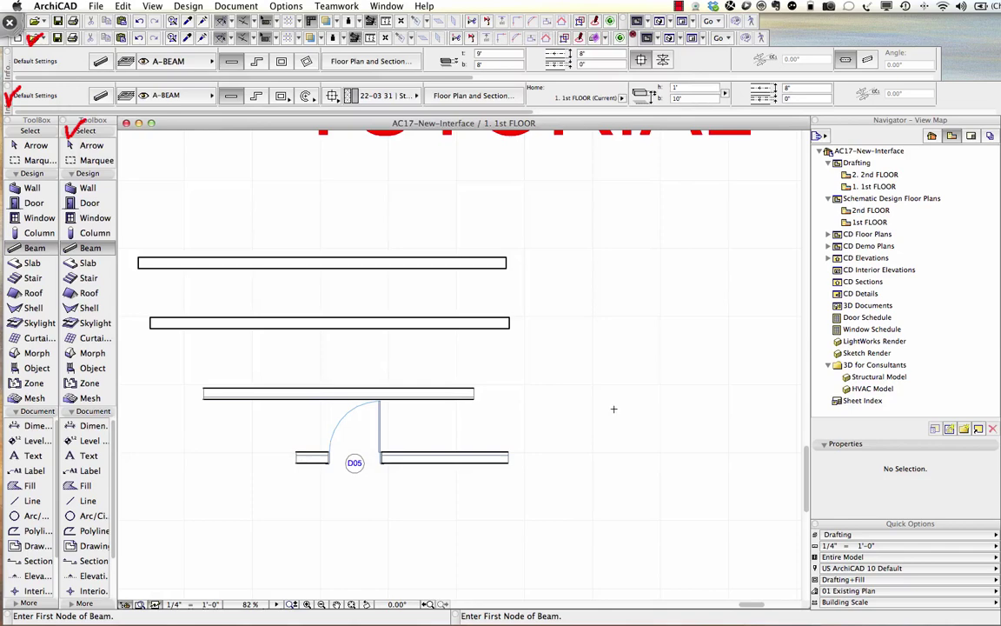
Select the Slab tool and browse basic and composite structures, ending on FLR Cpt + Ply + 2x12 + GypBd.
left_click(31, 262)
left_click(90, 262)
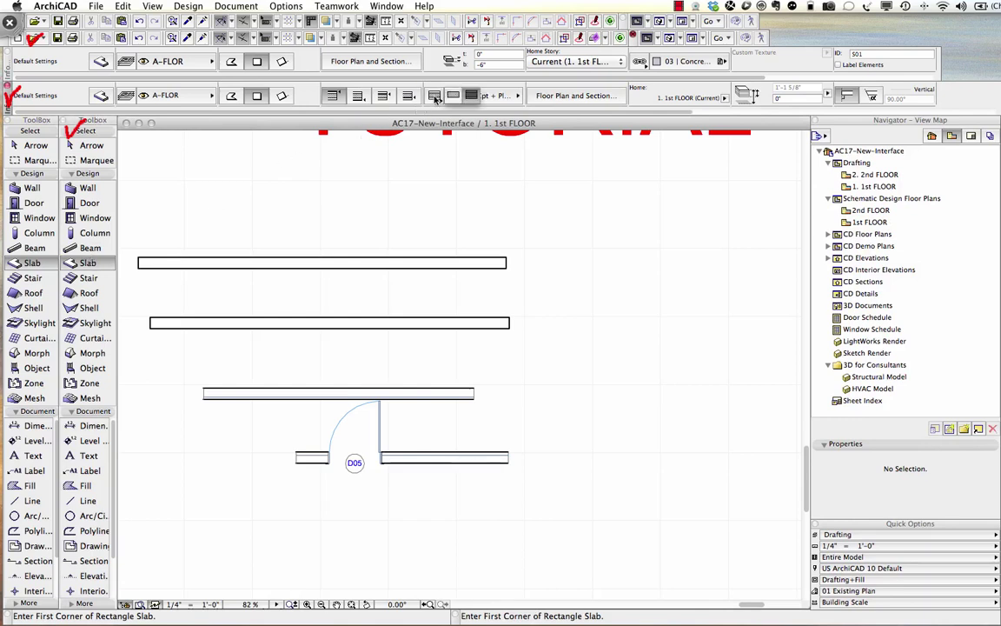
left_click(451, 97)
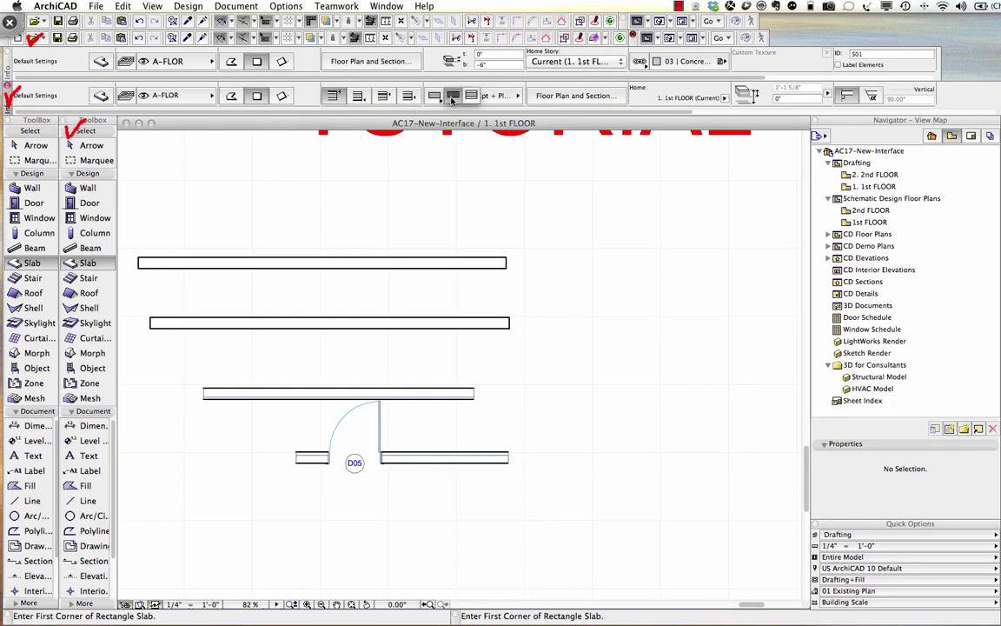
left_click(434, 97)
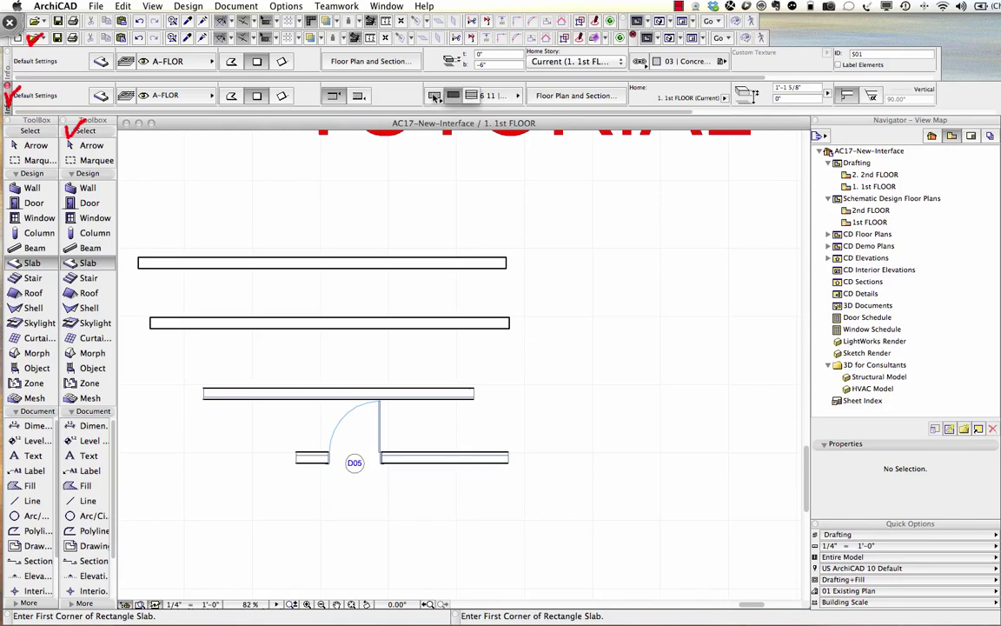
left_click(474, 99)
left_click(492, 97)
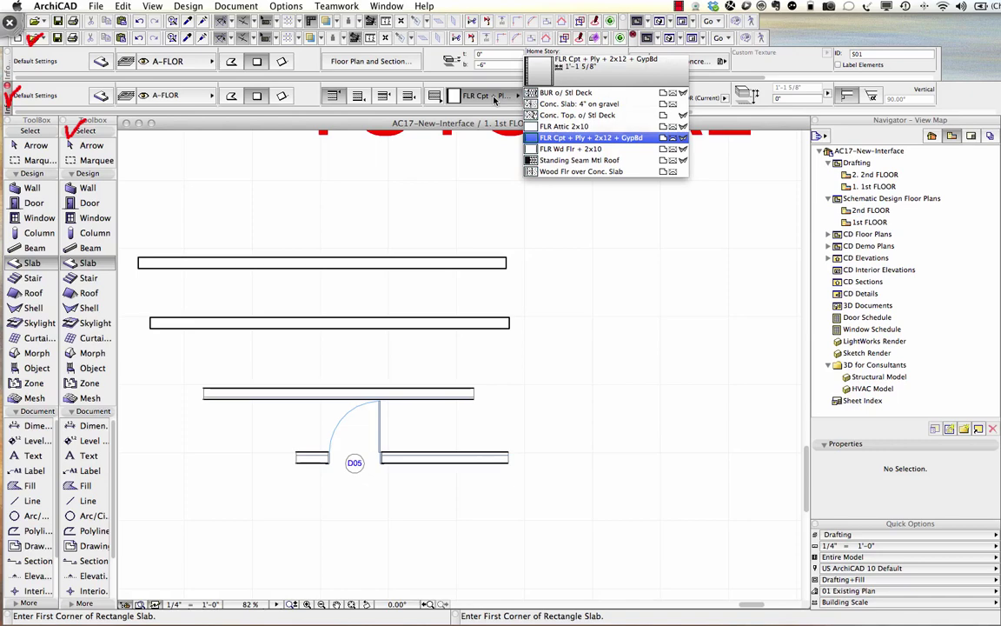
left_click(494, 100)
left_click(446, 96)
left_click(473, 97)
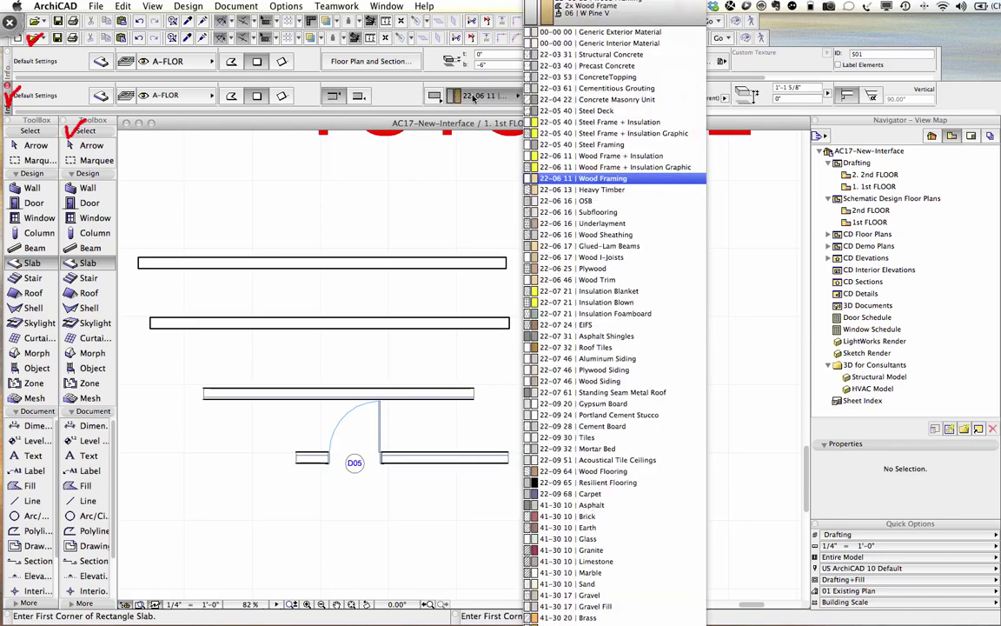
left_click(473, 97)
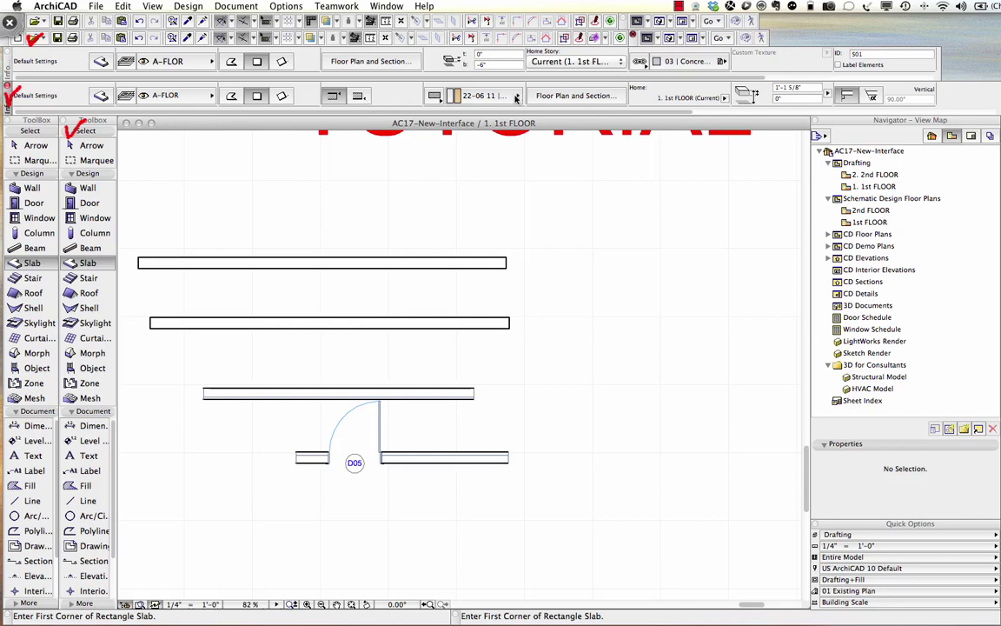
mouse_move(443, 95)
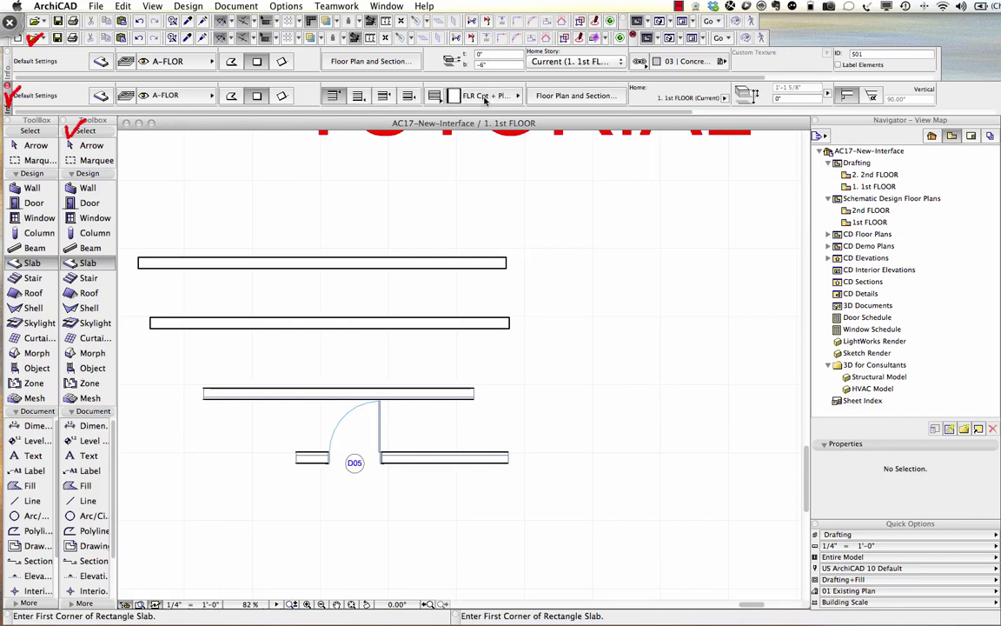
Try slab composites from Wood Flr over Conc. Slab to FLR Wd Flr + 2x10, then select the Stair tool.
mouse_move(382, 96)
left_click(792, 98)
left_click(383, 96)
left_click(479, 95)
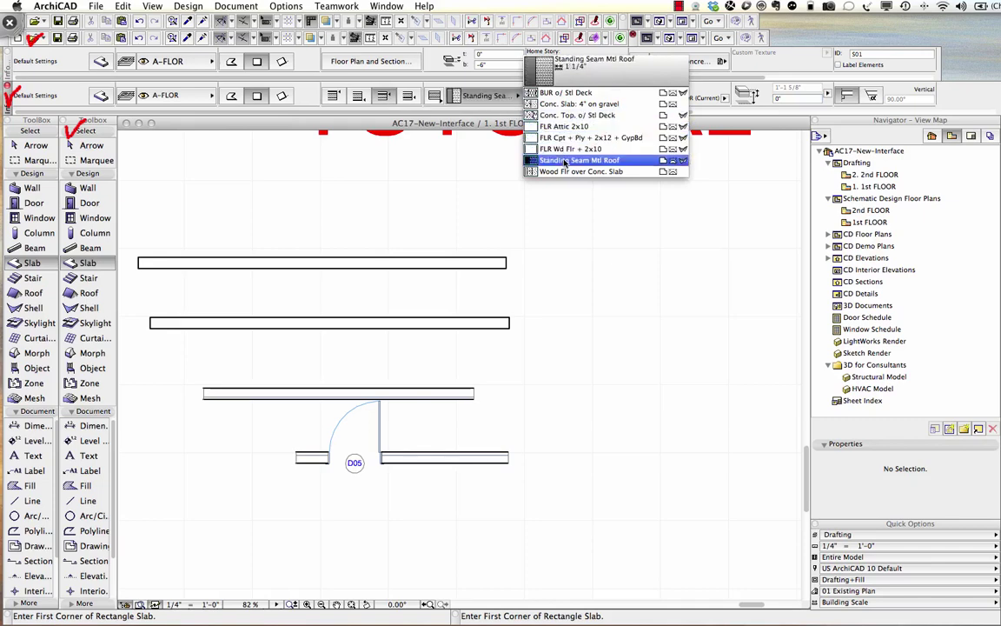
left_click(565, 162)
left_click(491, 97)
left_click(504, 155)
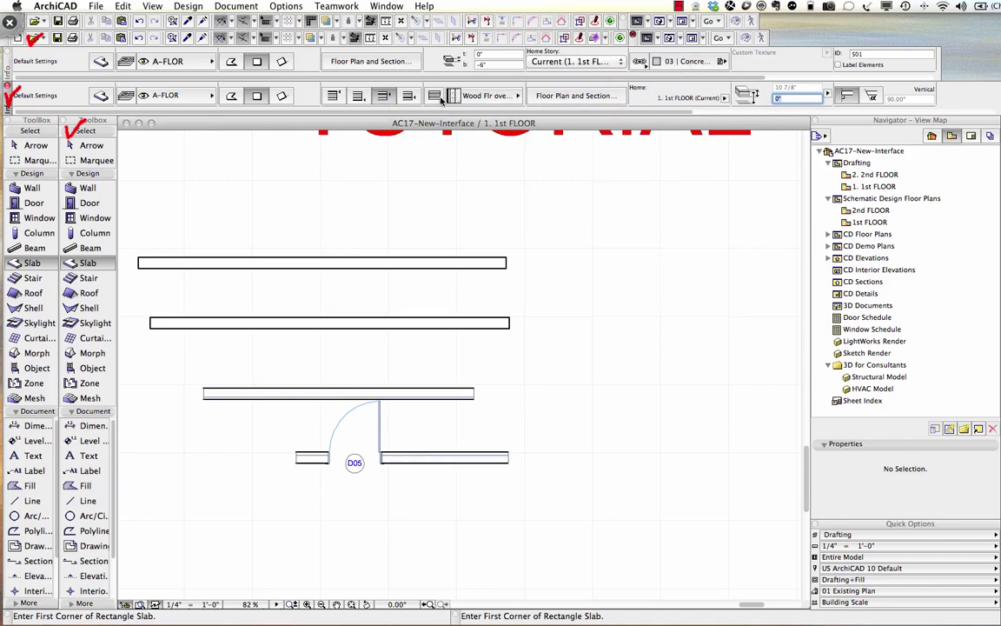
left_click(441, 100)
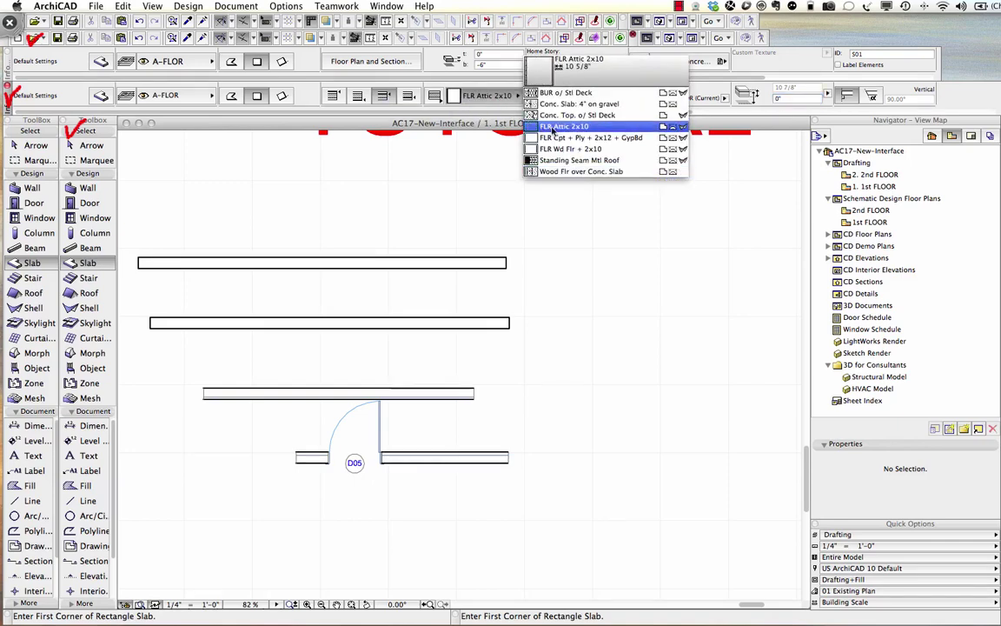
left_click(569, 149)
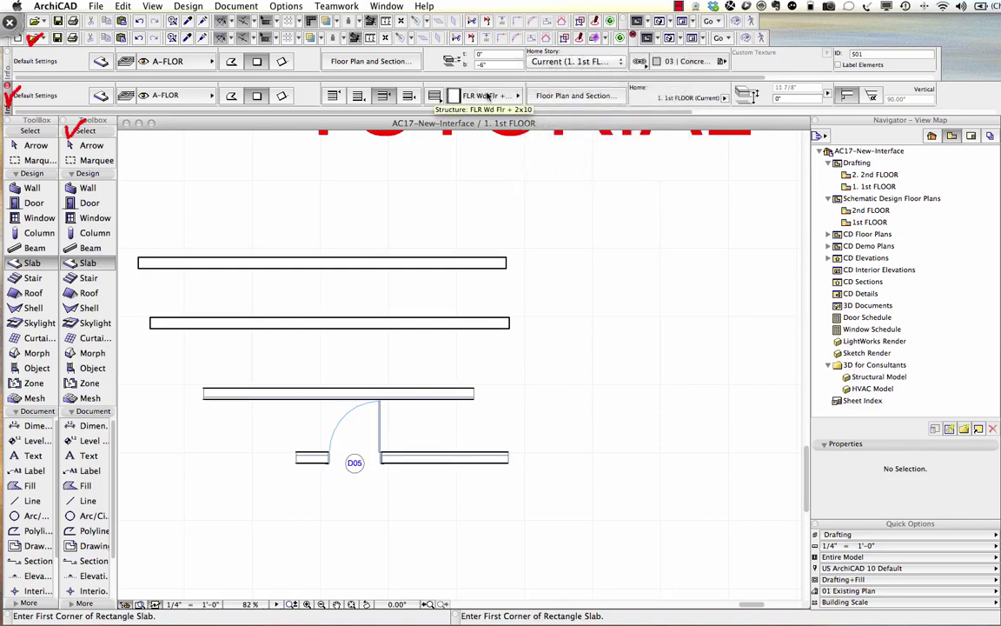
left_click(50, 277)
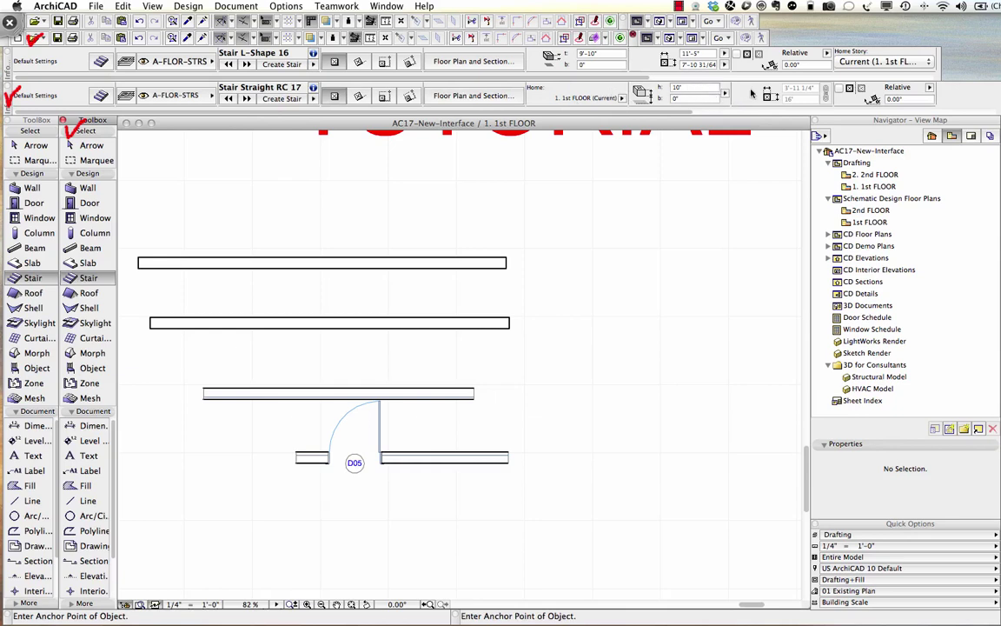
Review Roof material, build-up and height reference-level defaults unchanged, then select the Shell tool.
left_click(26, 293)
left_click(83, 293)
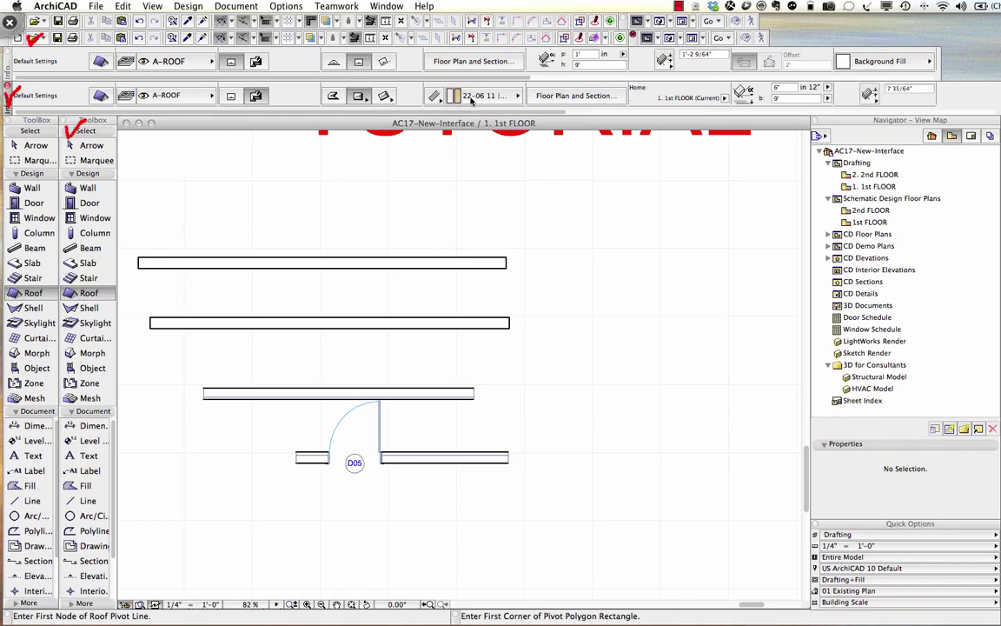
left_click(470, 97)
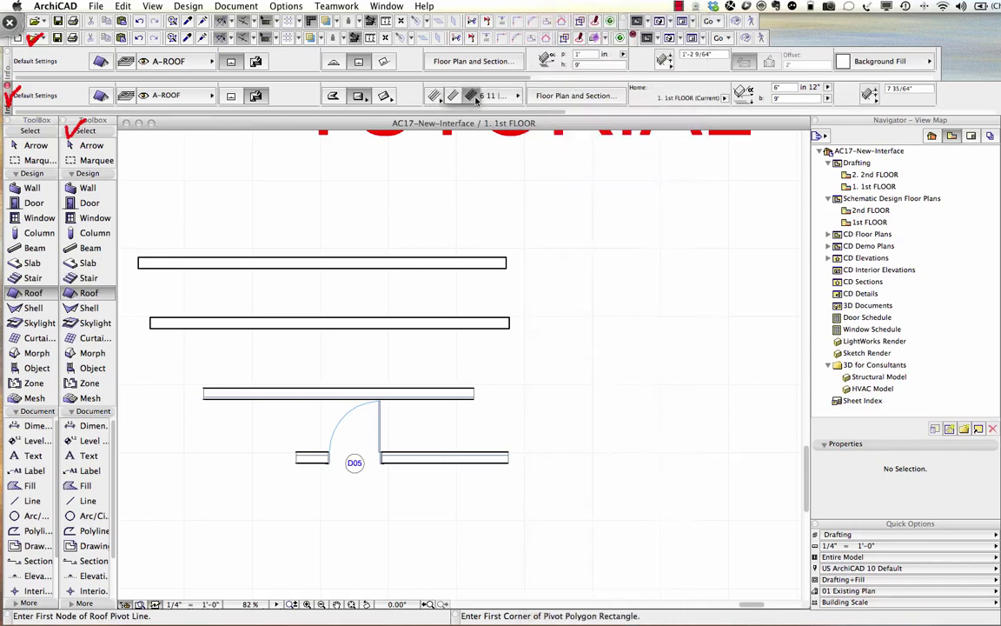
left_click(476, 97)
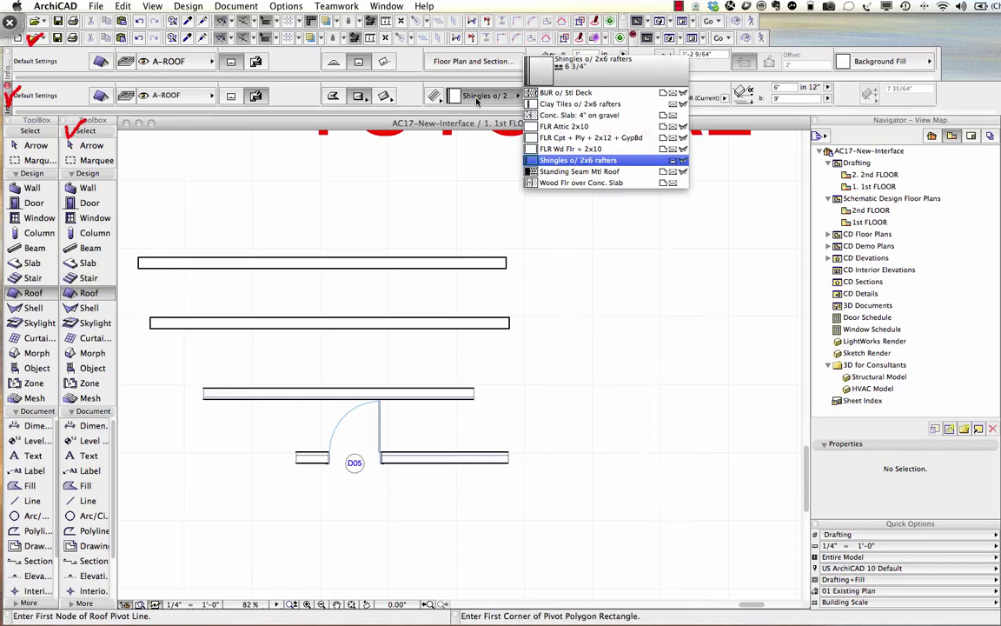
left_click(476, 101)
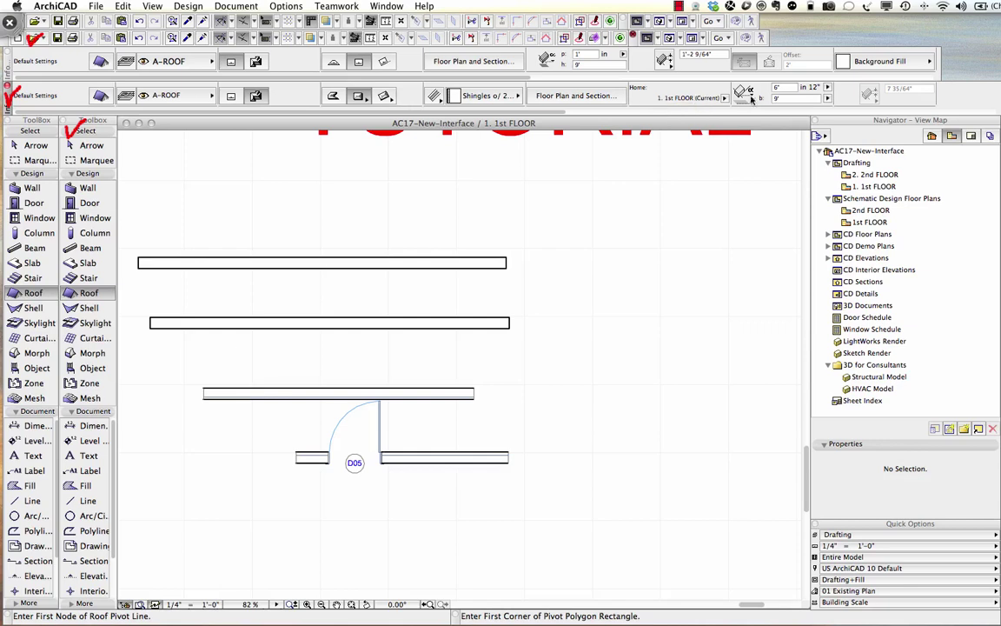
left_click(795, 97)
left_click(828, 98)
left_click(865, 100)
left_click(35, 307)
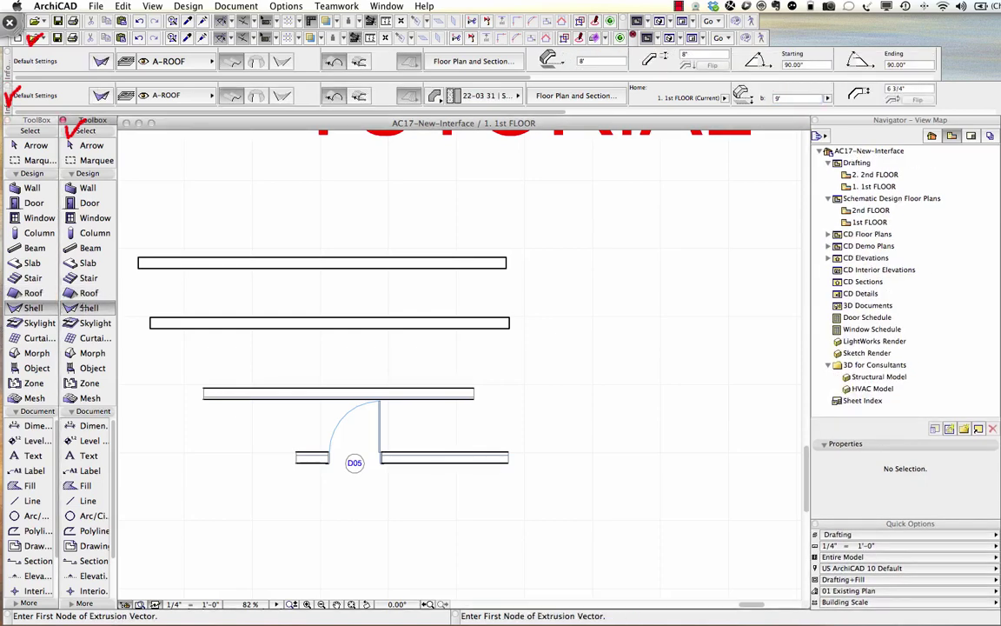
Check the shell surface material list without changes, then select the Skylight tool.
left_click(452, 95)
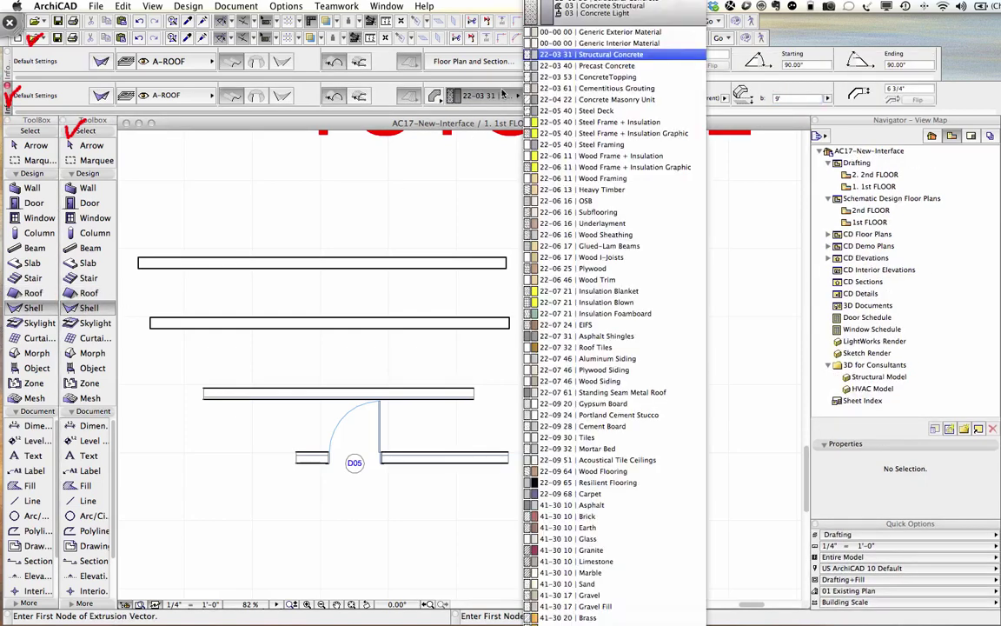
left_click(339, 170)
left_click(34, 322)
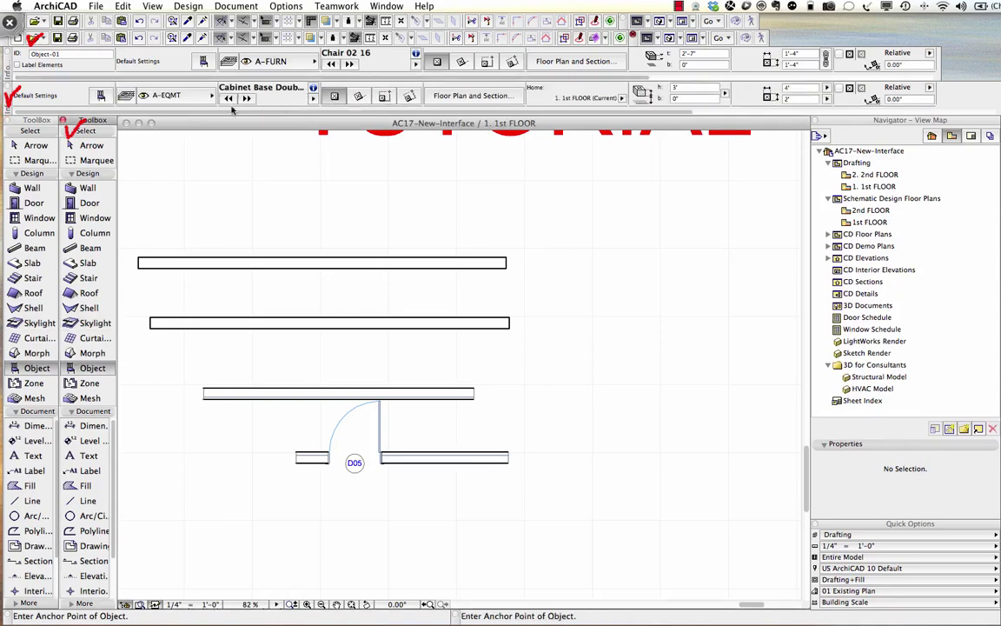
left_click(101, 95)
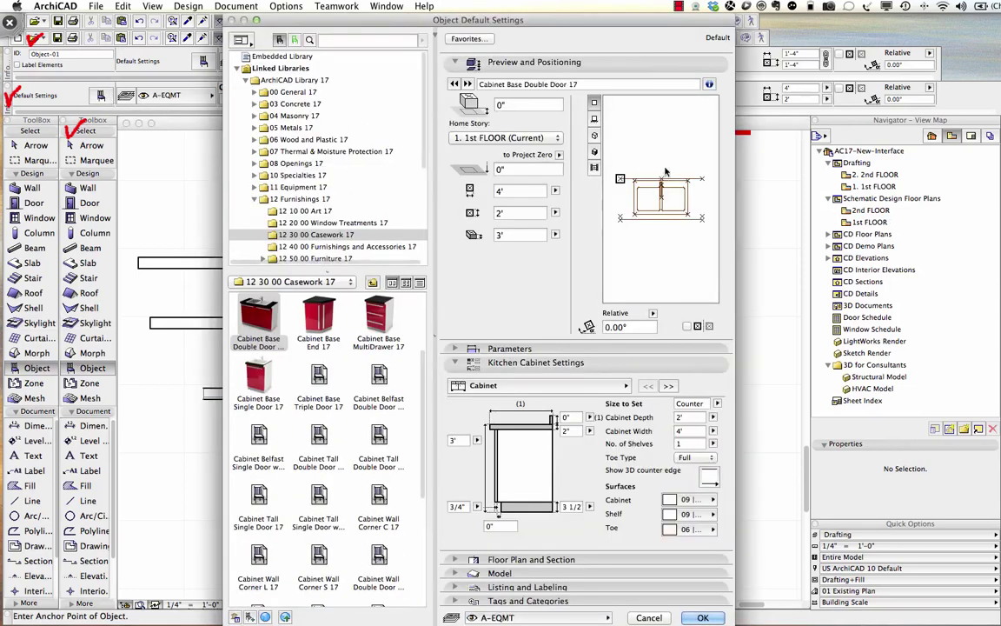
left_click(594, 151)
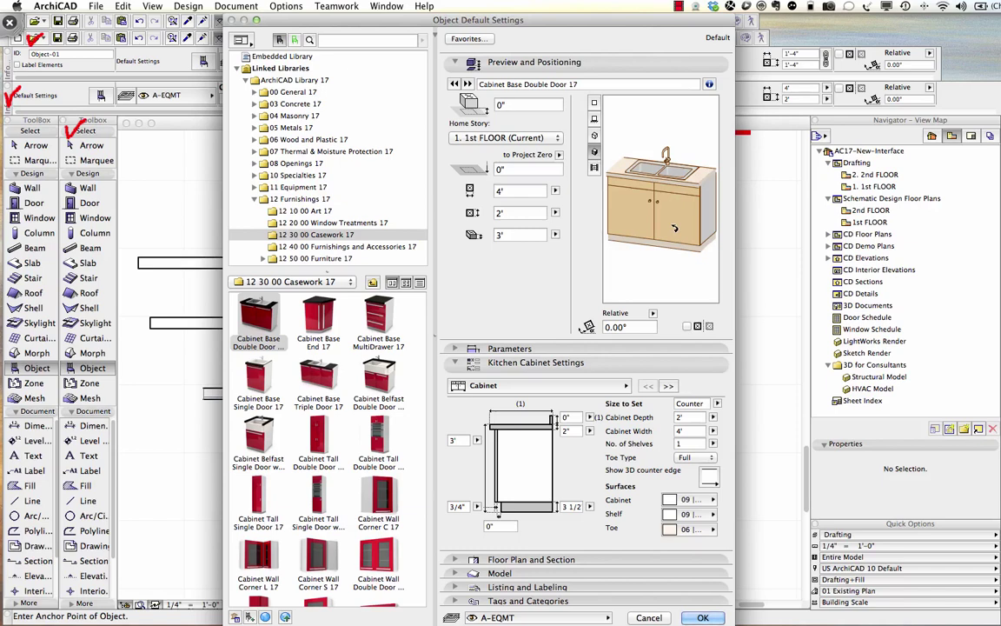
left_click(625, 385)
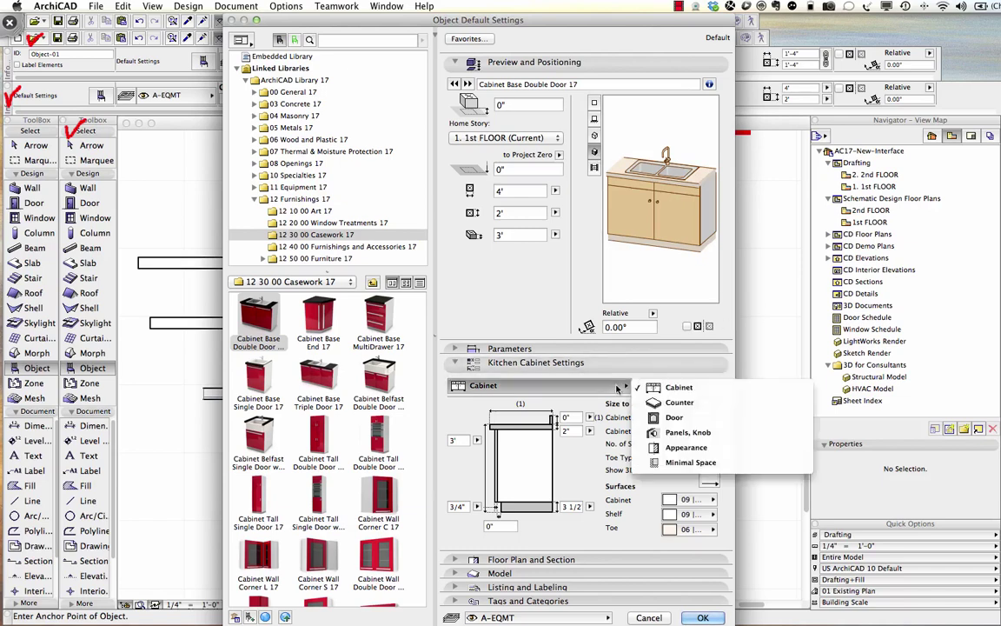
left_click(677, 452)
left_click(676, 434)
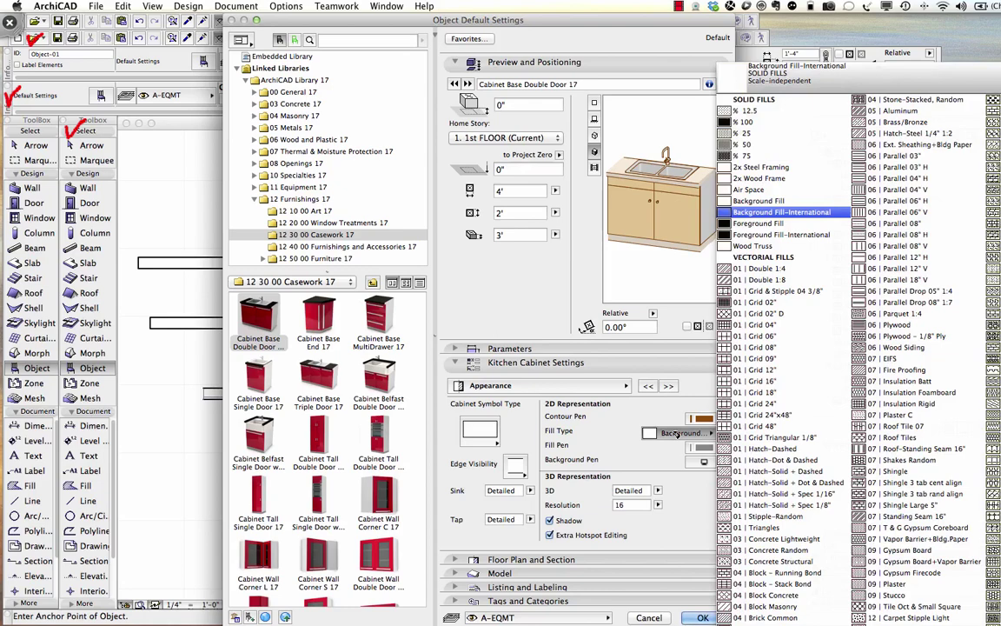
left_click(677, 434)
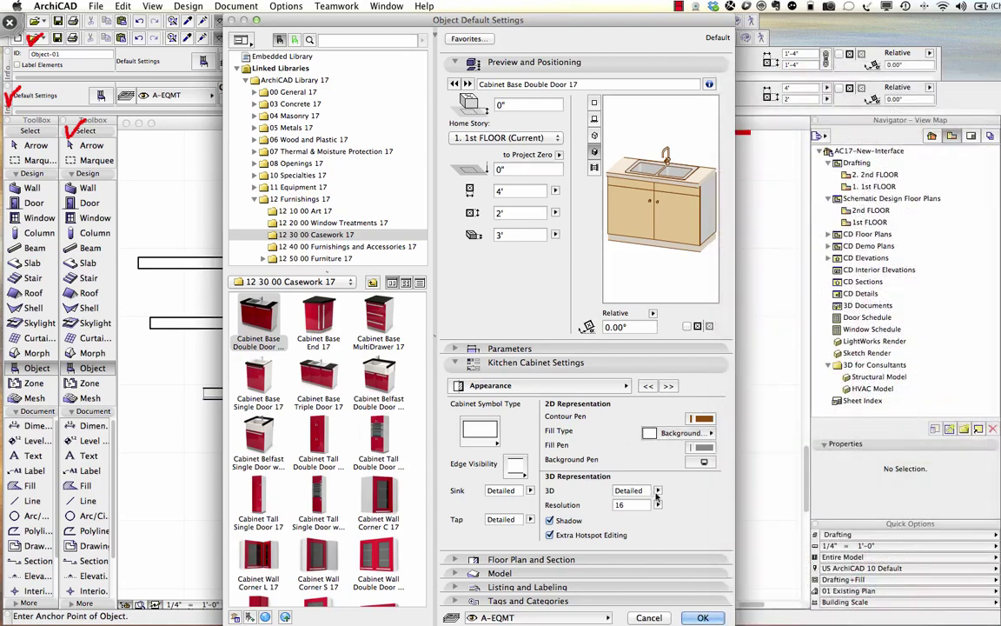
left_click(669, 386)
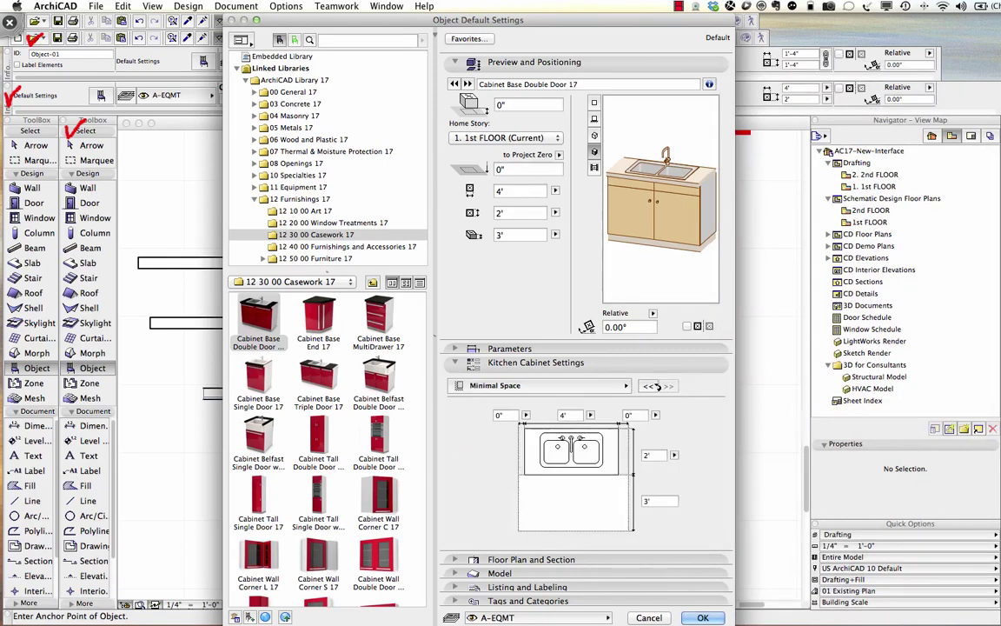
left_click(648, 386)
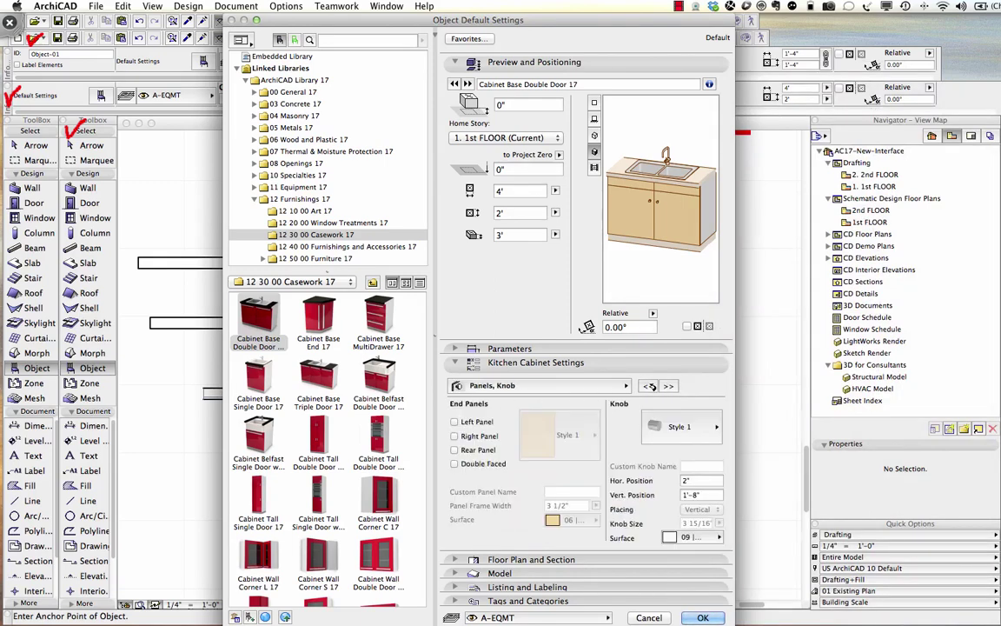
left_click(649, 386)
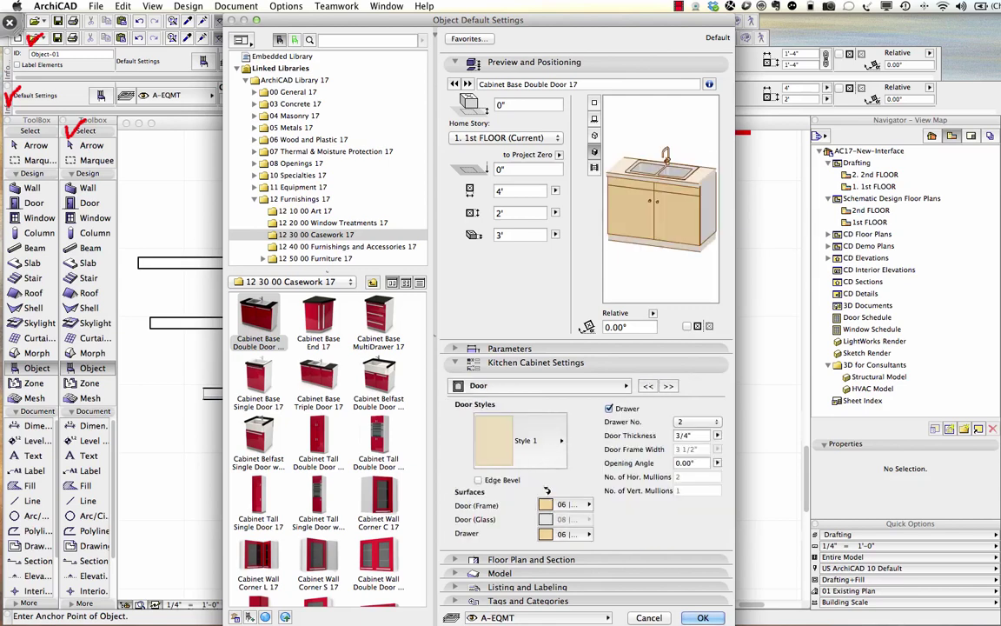
left_click(561, 505)
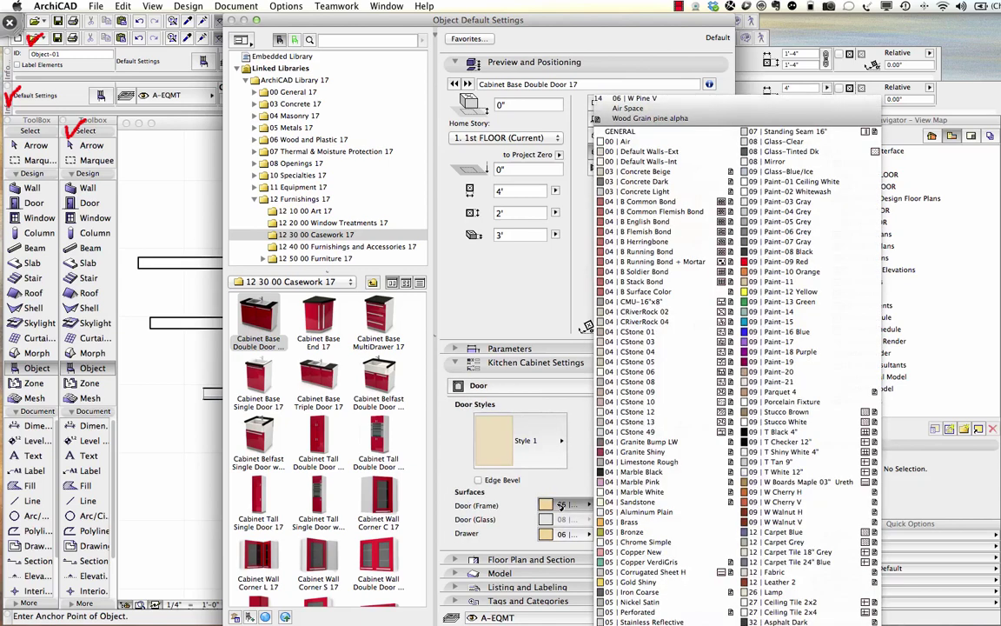
left_click(584, 467)
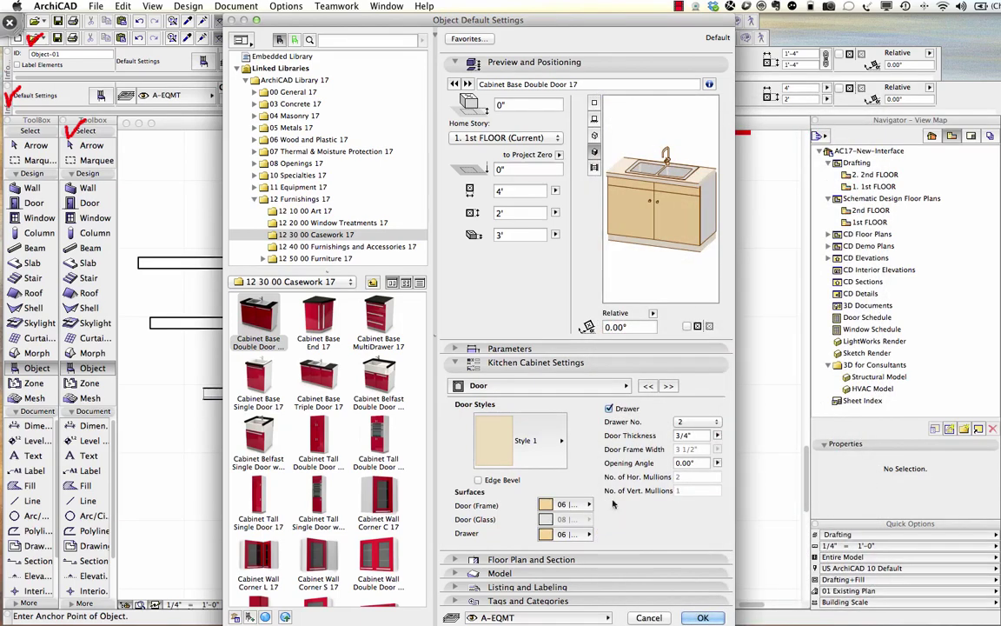
left_click(647, 618)
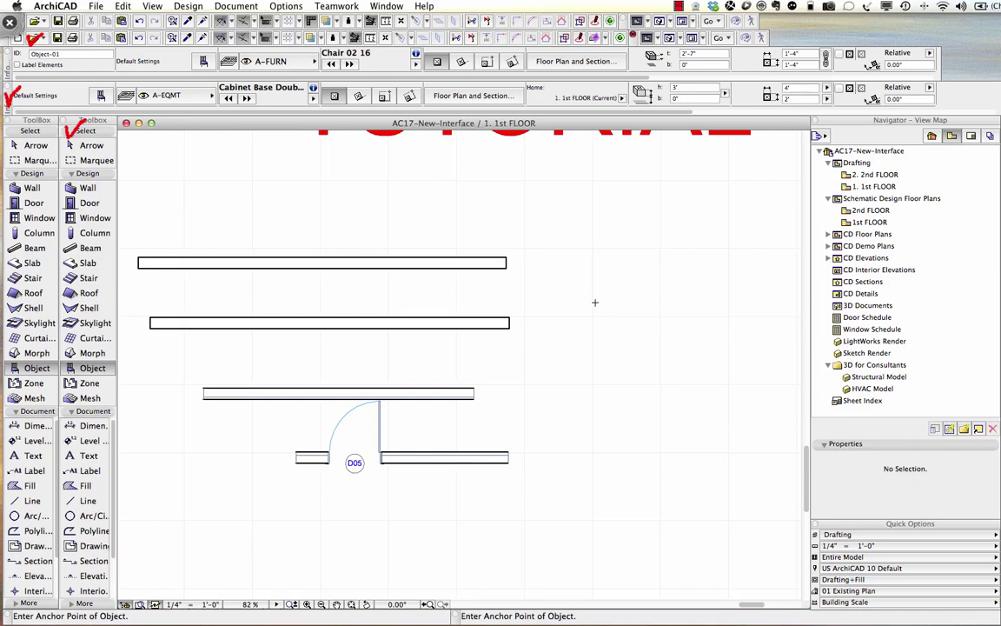
Select the Zone tool and check its height and offset options, leaving them unchanged.
left_click(18, 383)
left_click(89, 383)
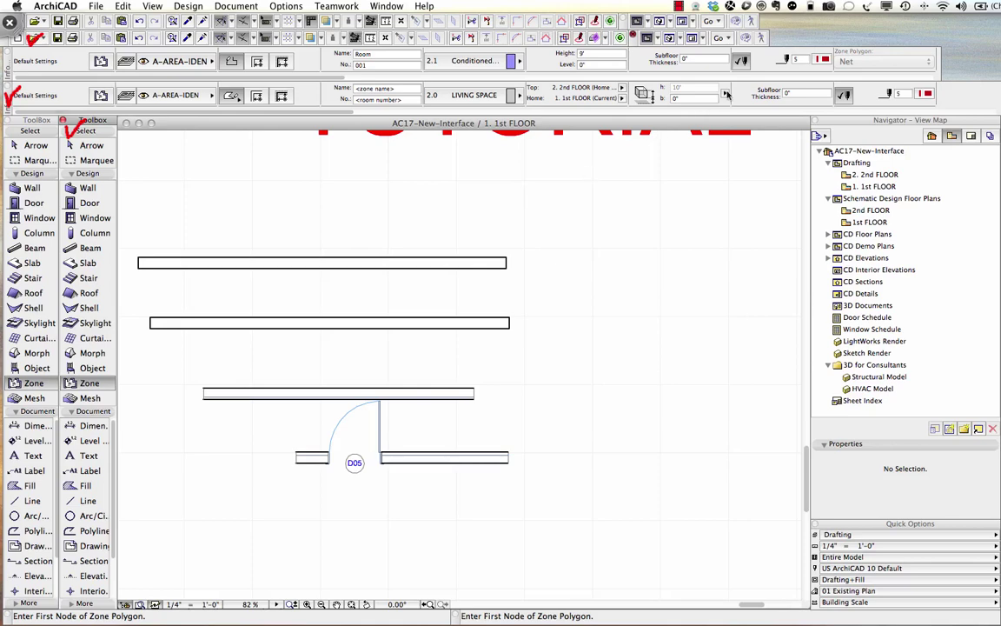
left_click(725, 93)
left_click(726, 93)
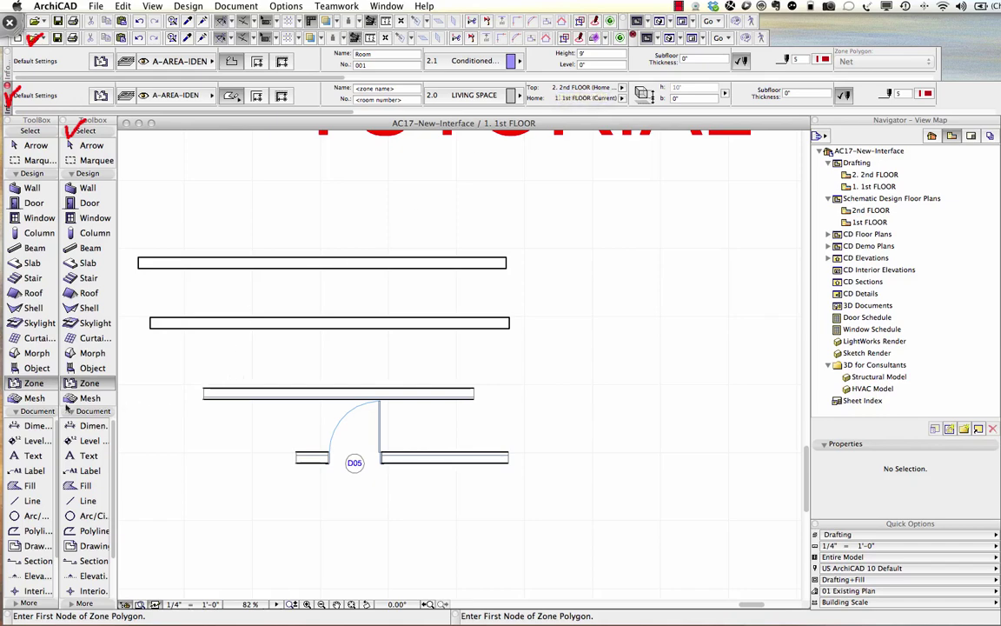
Keep Earth as the mesh material, then step through Dimension and Level Dimension to Text.
left_click(29, 398)
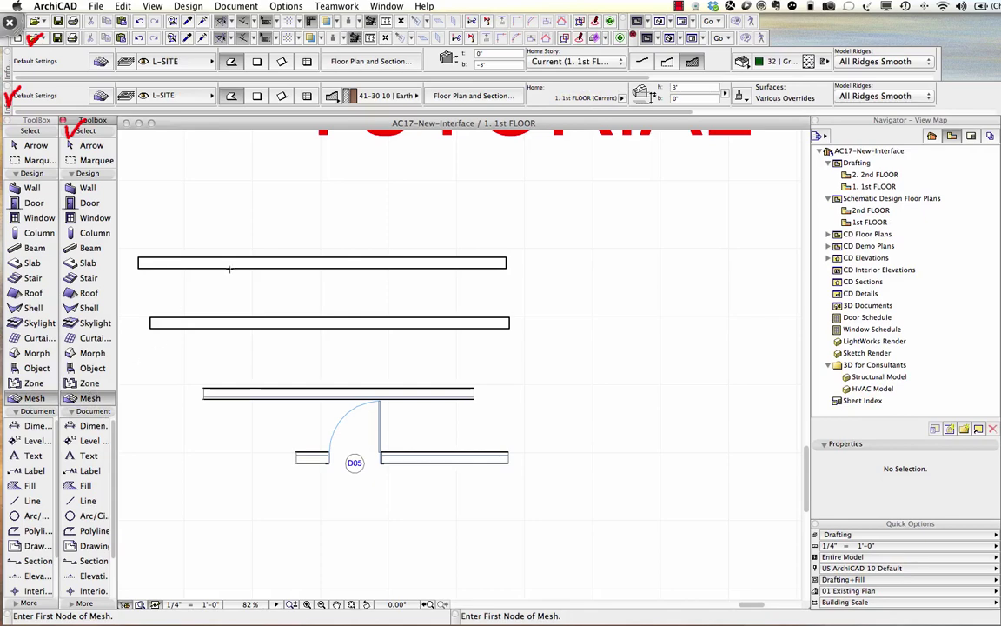
left_click(400, 95)
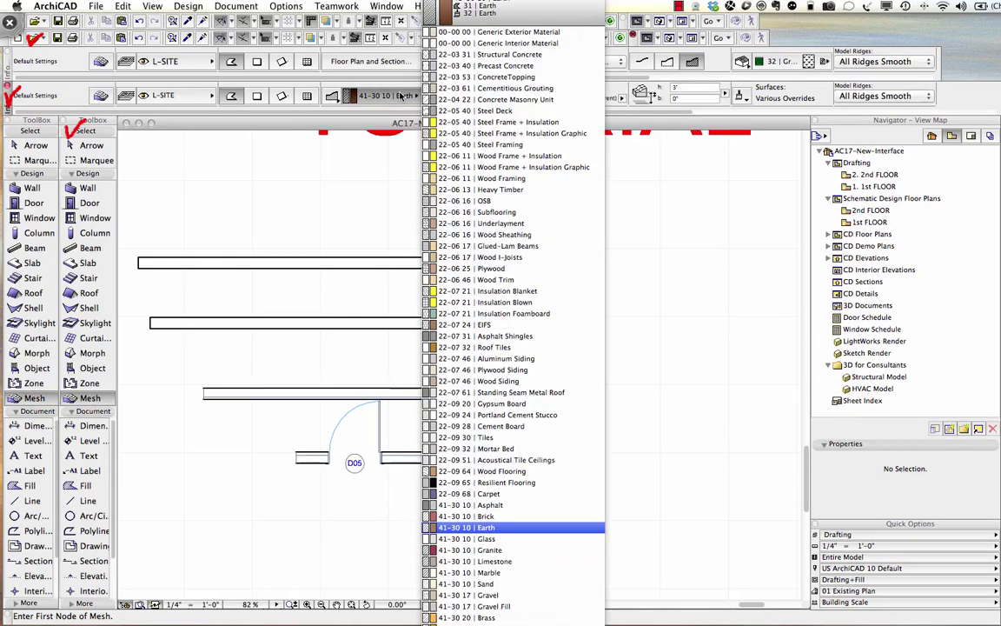
left_click(401, 95)
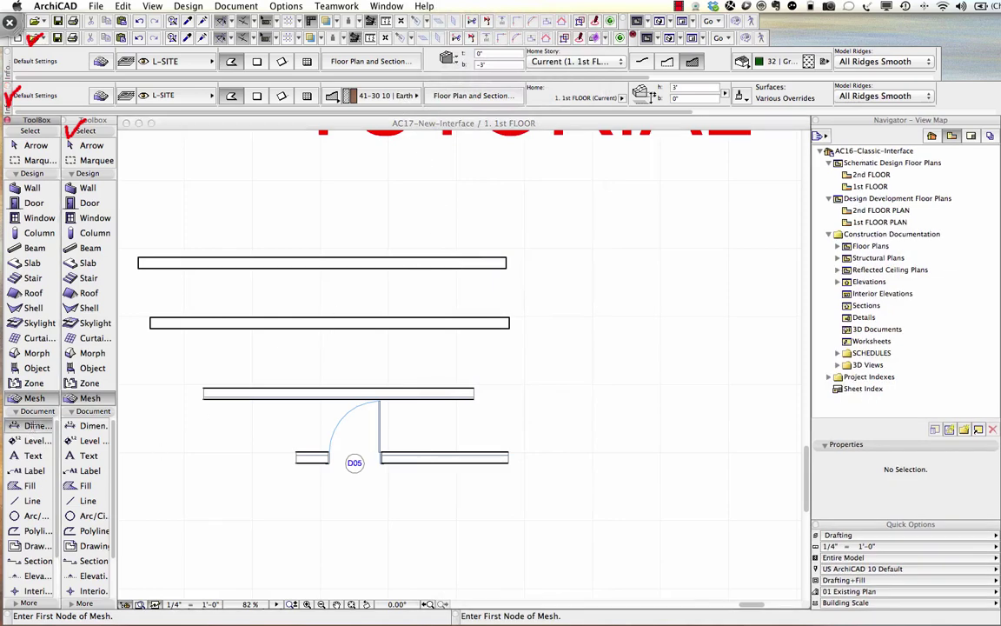
left_click(37, 424)
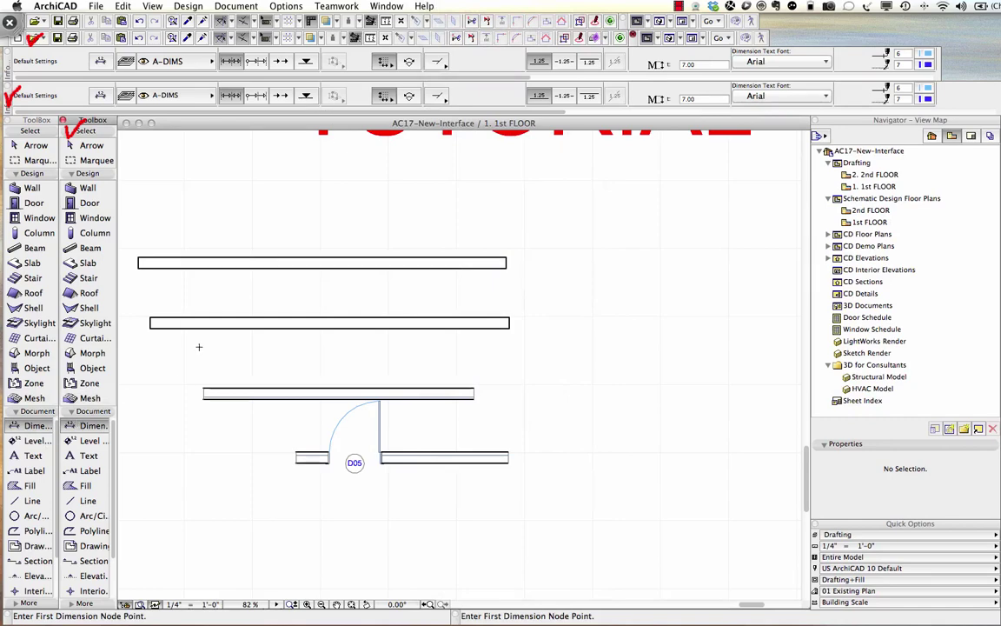
left_click(79, 443)
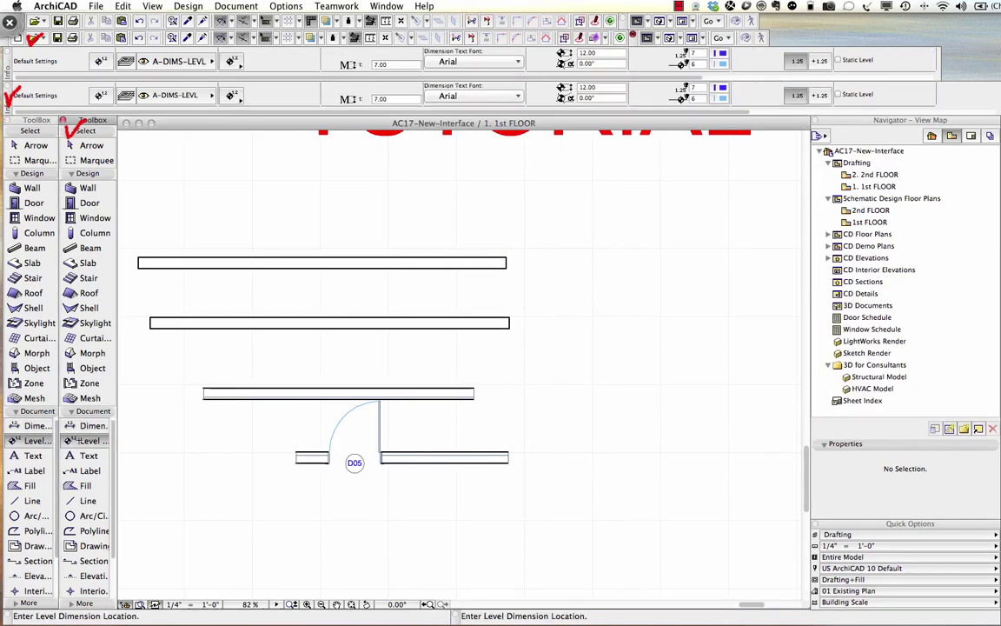
left_click(78, 457)
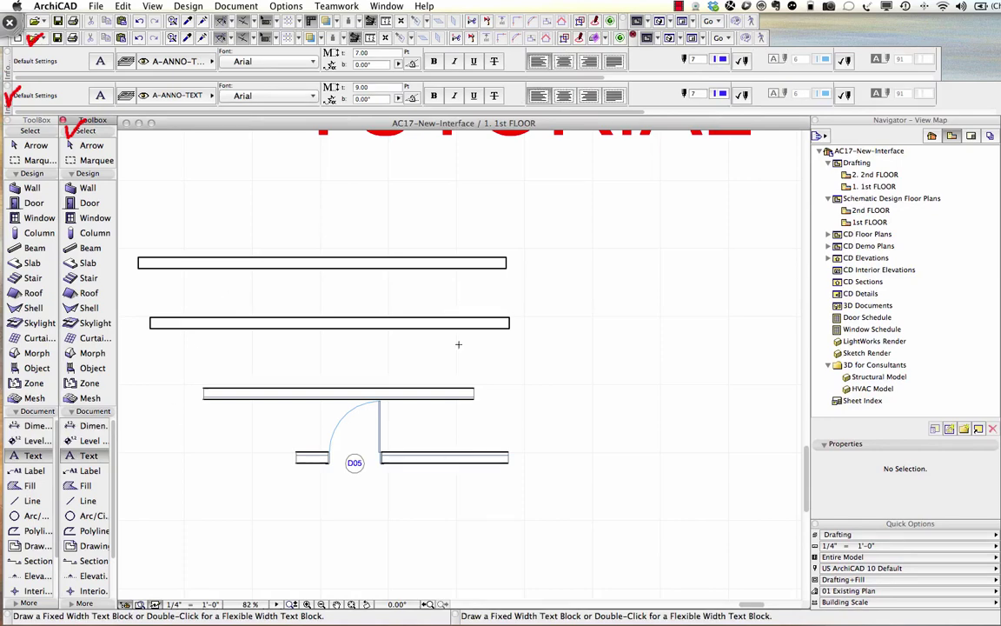
Draw a rectangle-method wall from top-left to bottom-right corner around the interior walls and D05.
scroll(386, 354, "down", 3)
scroll(386, 355, "down", 2)
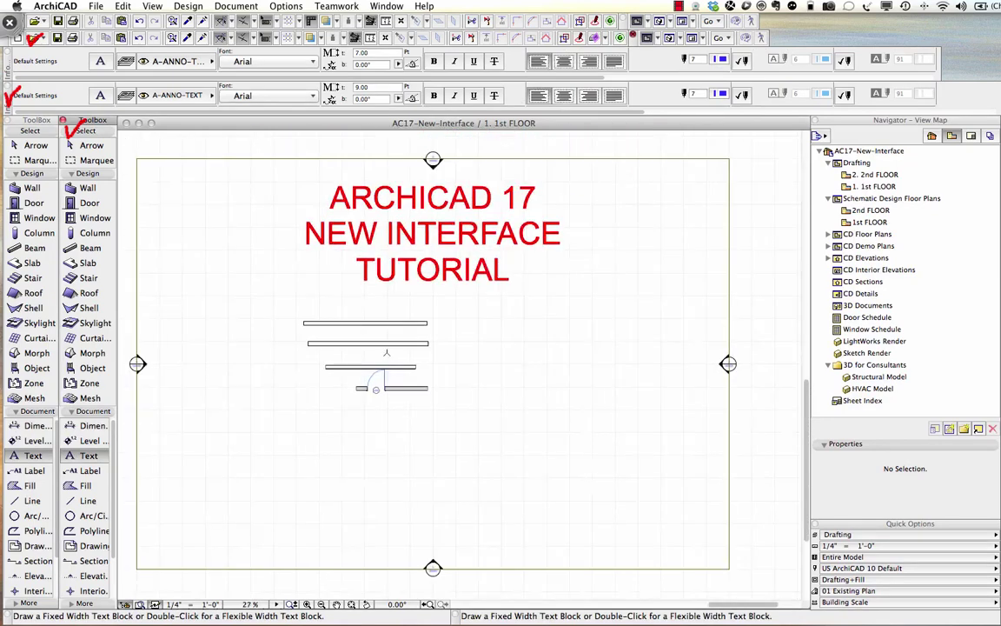
left_click(87, 187)
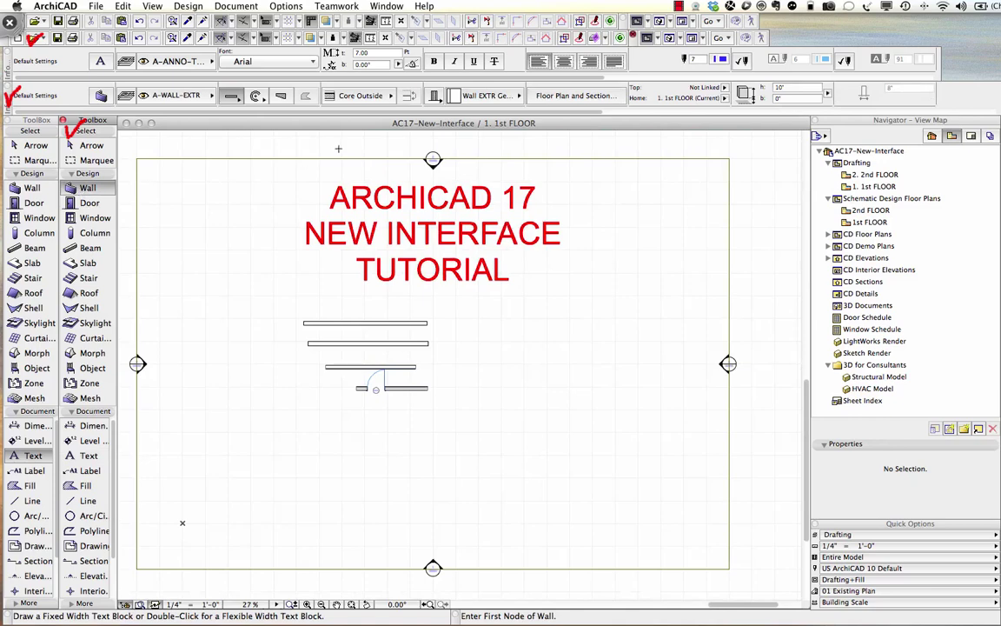
left_click(229, 94)
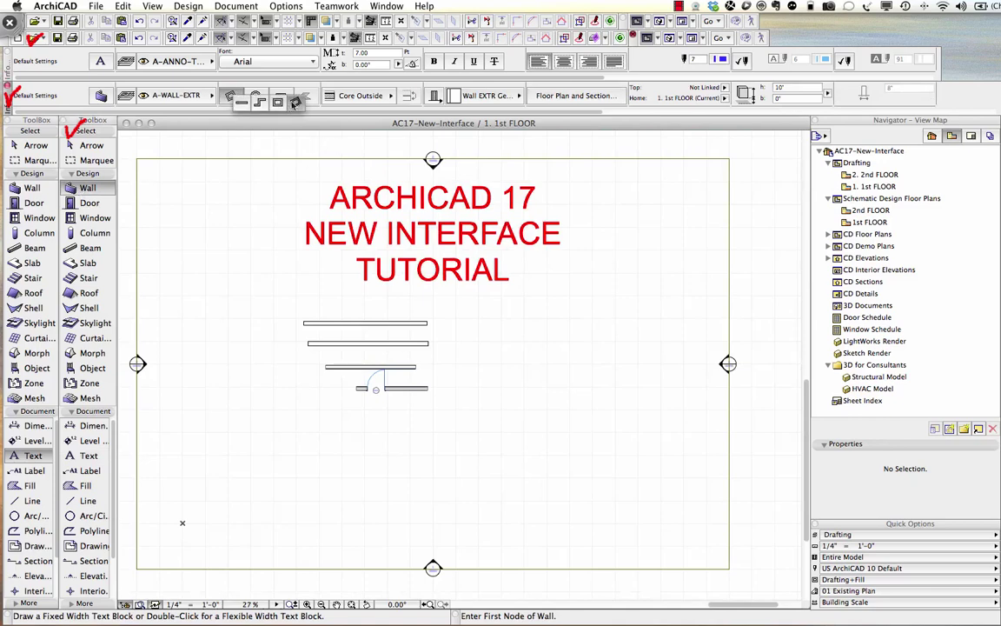
left_click(277, 102)
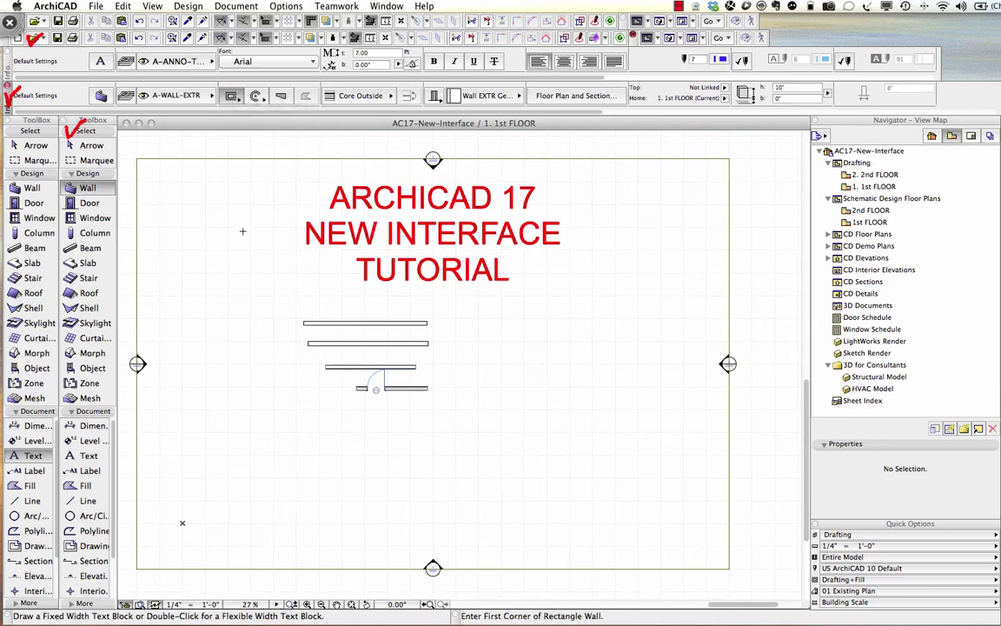
left_click(244, 286)
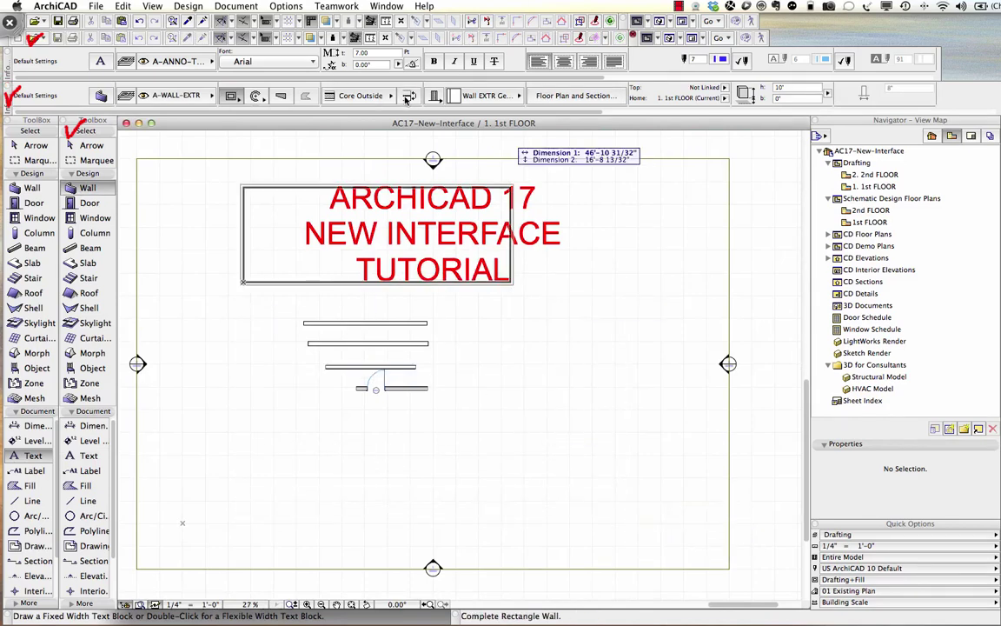
left_click(554, 472)
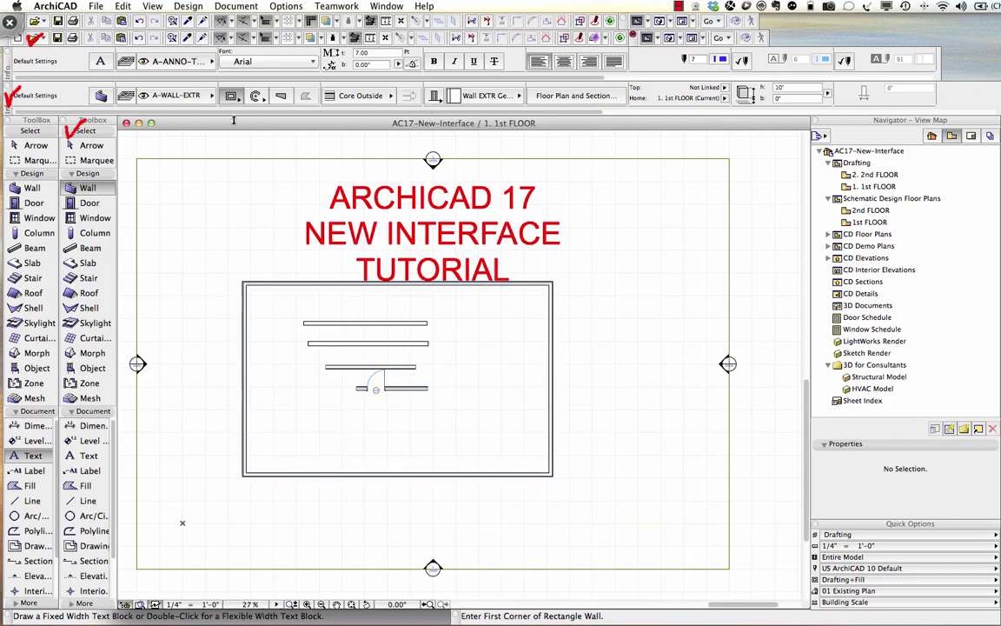
Draw a rectangular hip roof over the walls and view it with 3D Cutaway on.
left_click(89, 293)
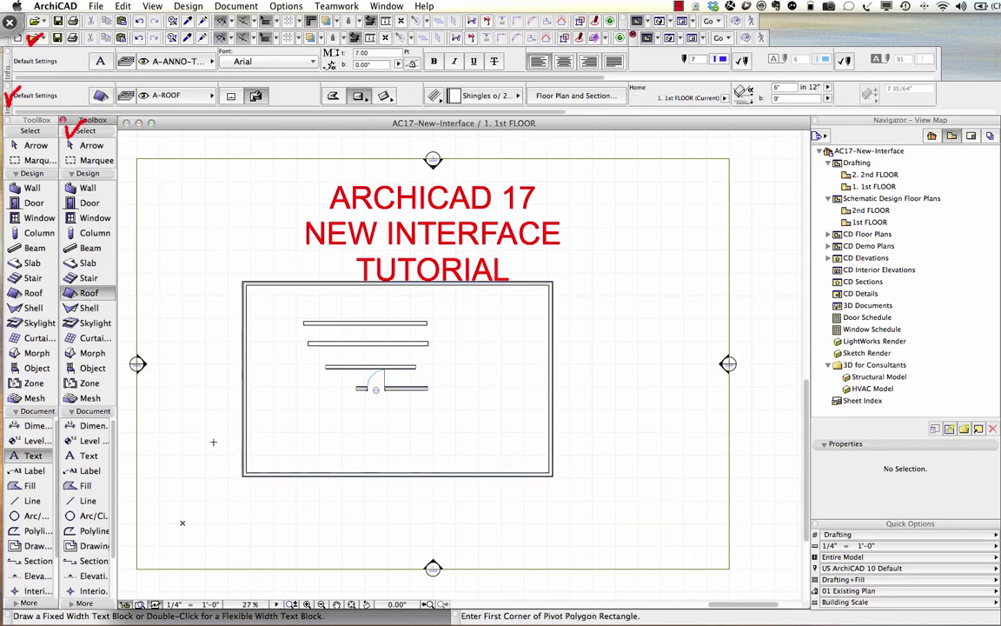
left_click(242, 475)
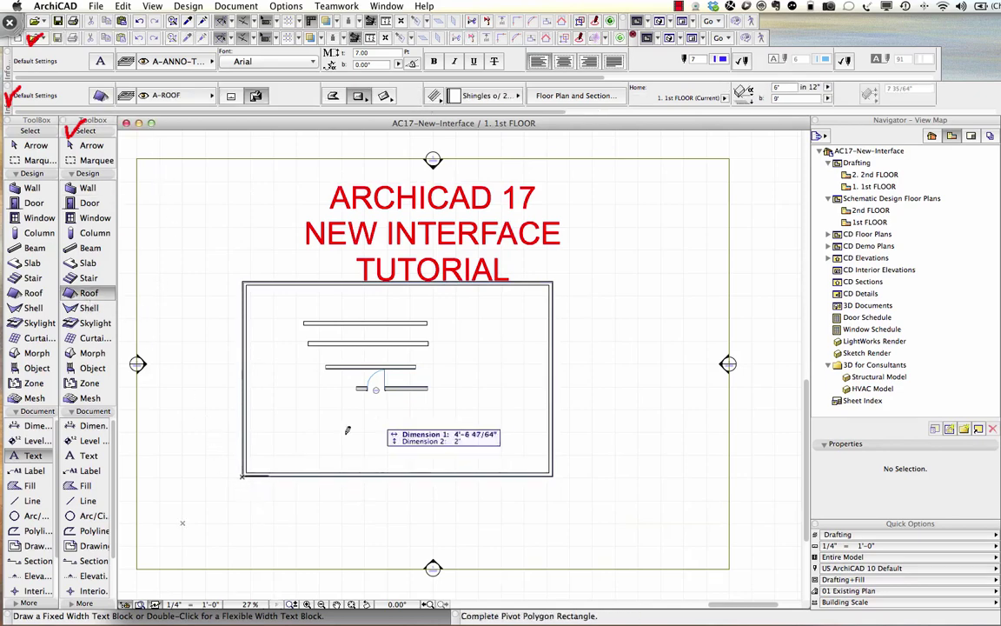
left_click(554, 278)
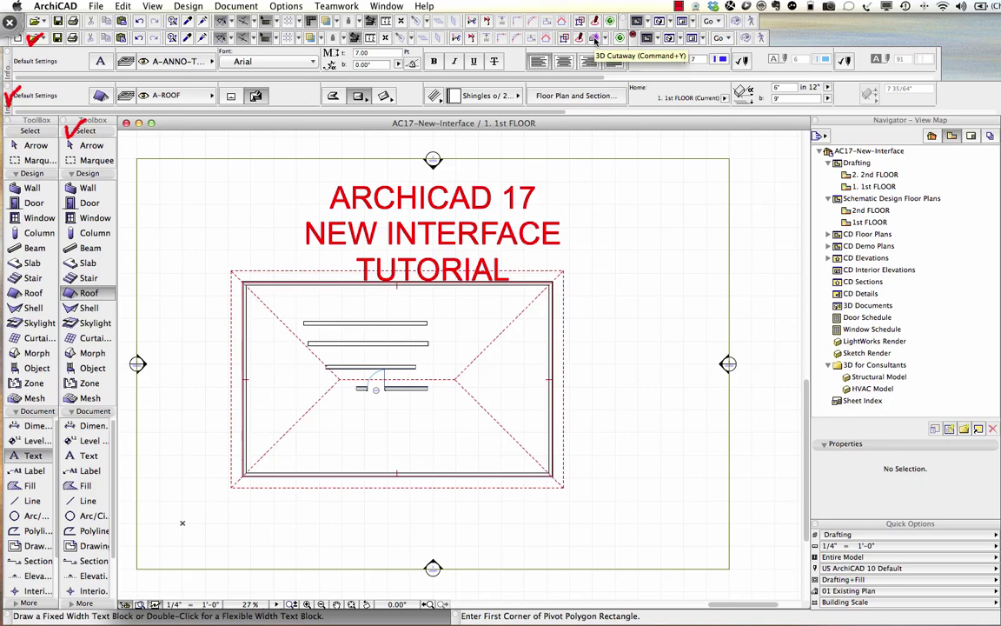
left_click(595, 40)
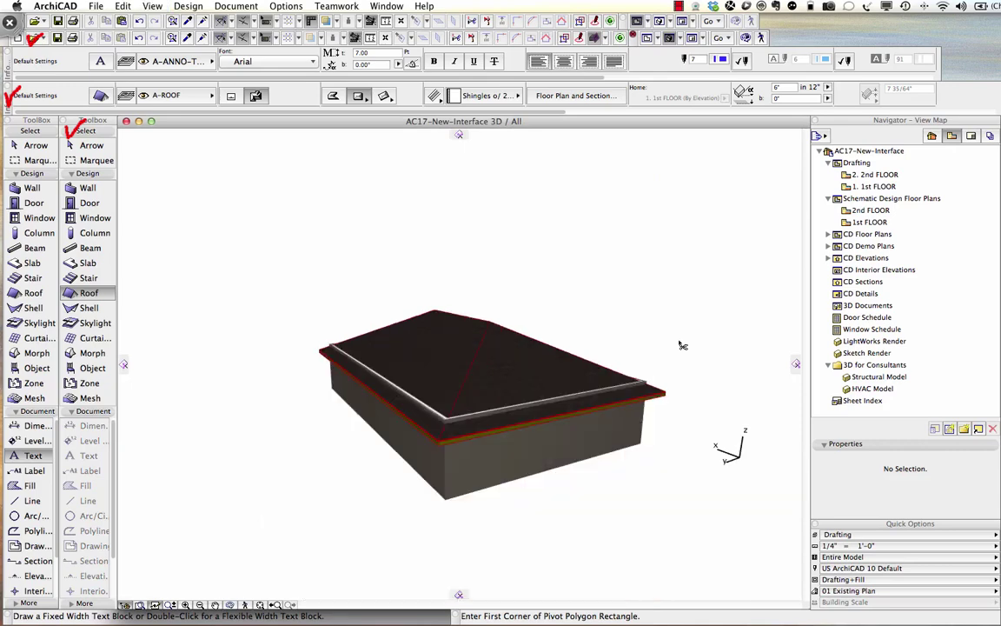
Change the roof's b value from 9' to 10', then orbit to face the roof.
left_click(510, 376)
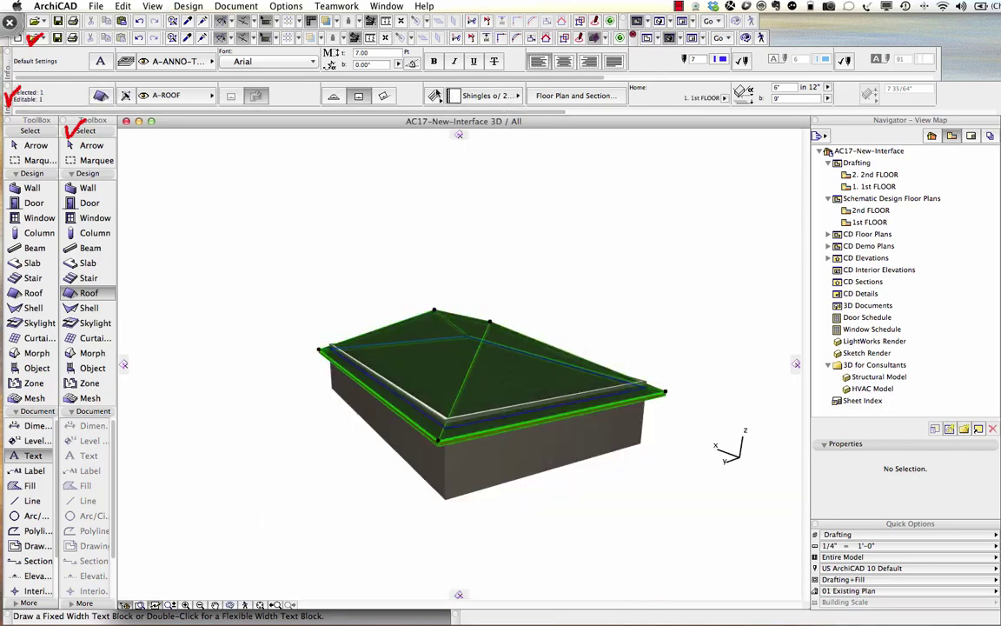
left_click(791, 99)
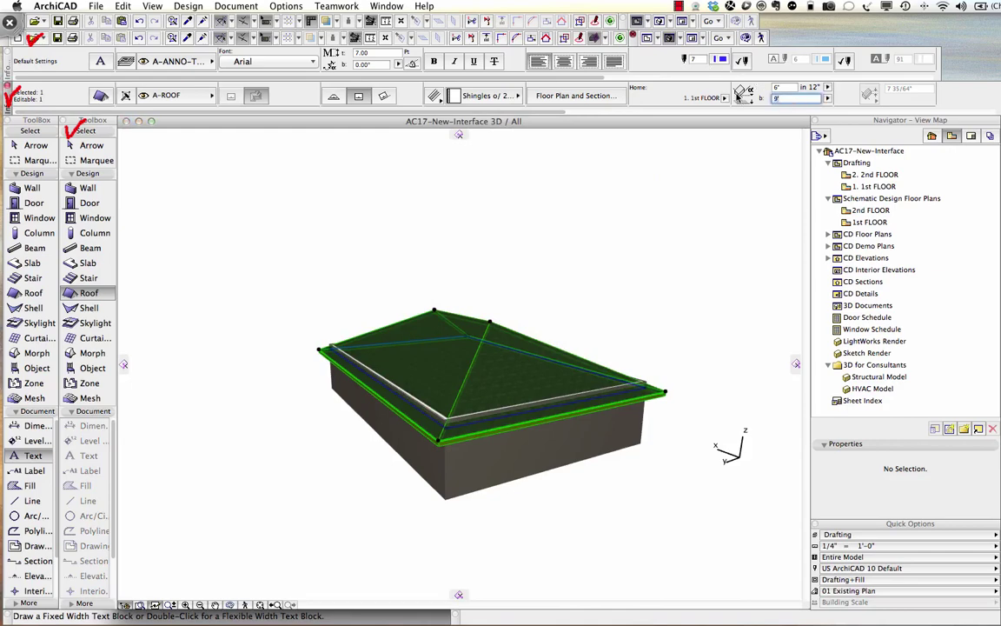
type("10")
key("Return")
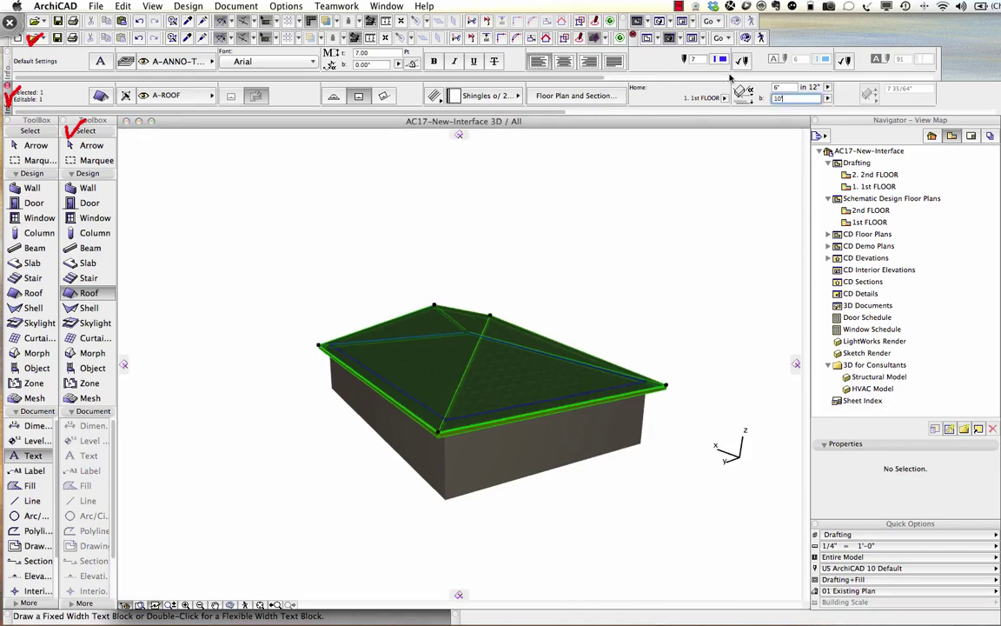
key("Escape")
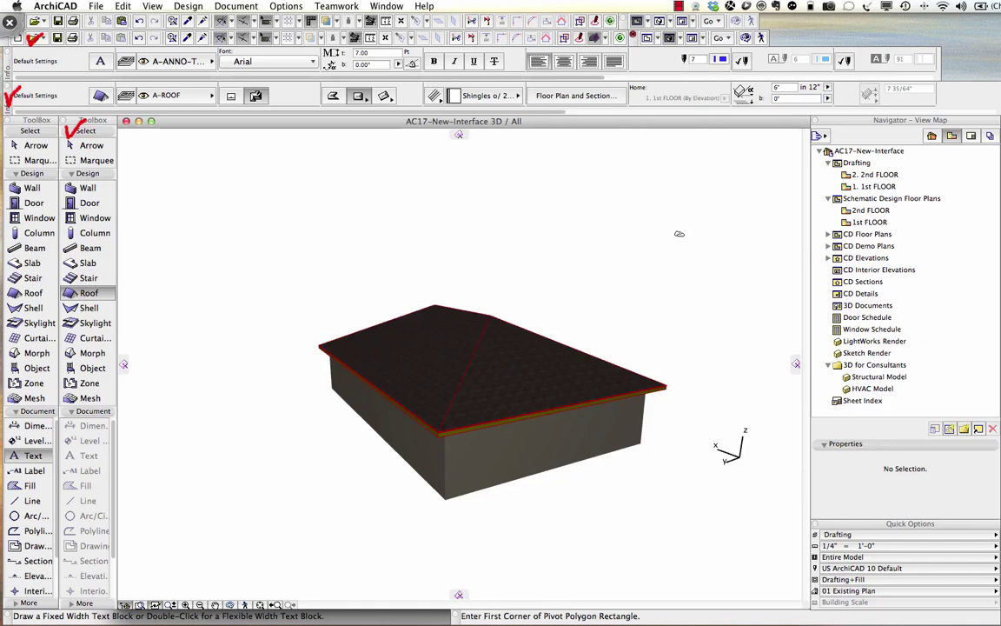
middle_click_drag(607, 263, 719, 265, "shift")
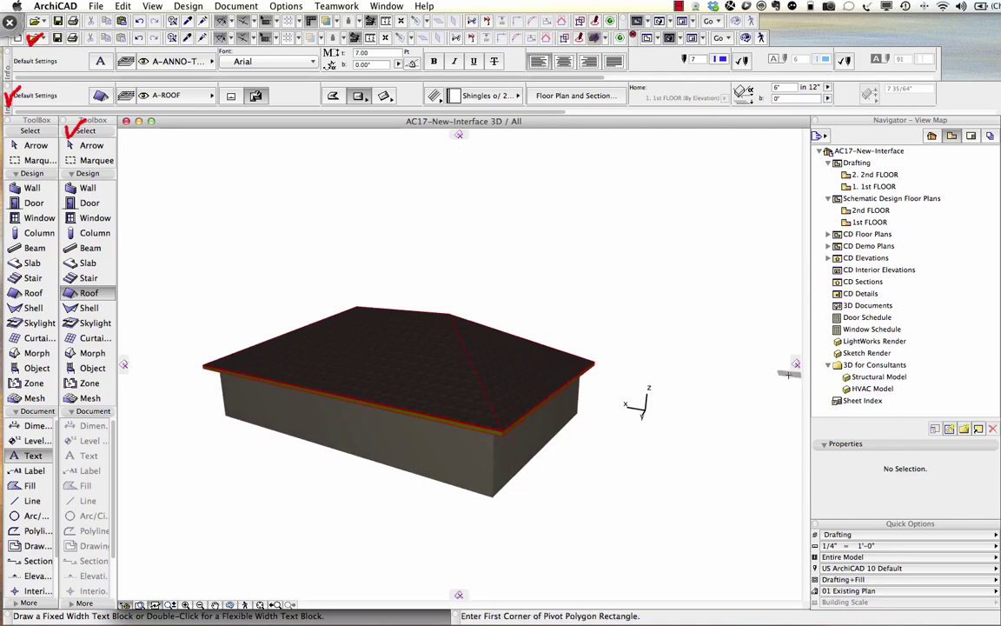
left_click_drag(796, 363, 710, 360)
Cut through the house's right end with a vertical plane, then move it deeper to expose interior walls.
left_click(710, 360)
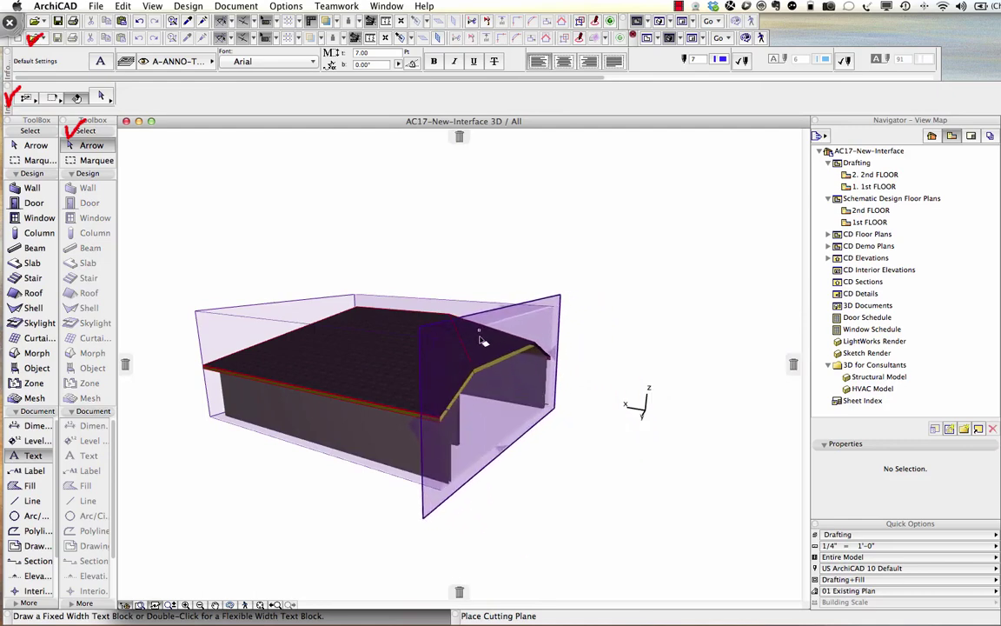
left_click(483, 342)
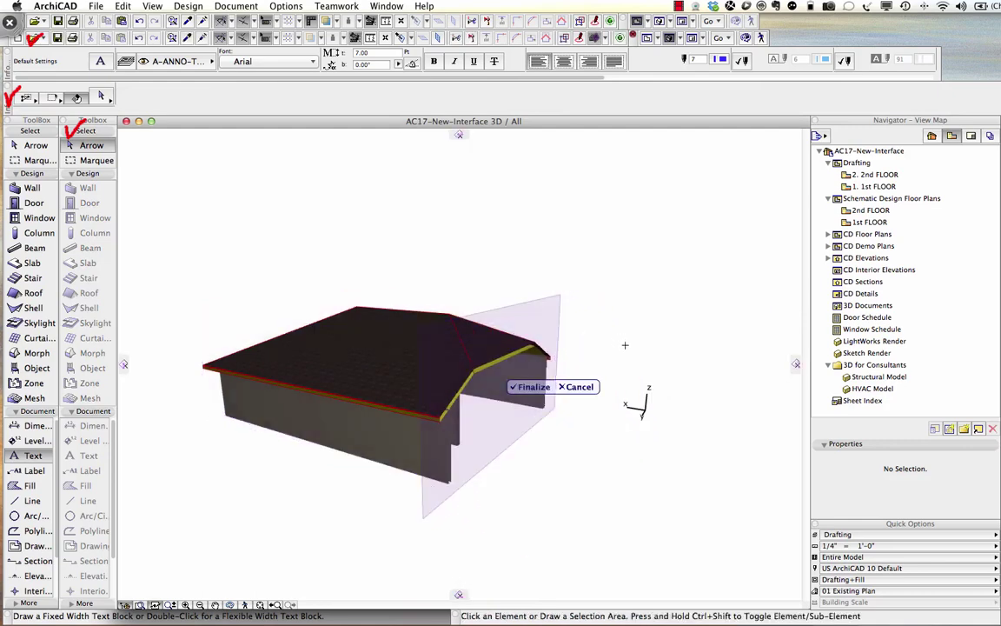
left_click(532, 386)
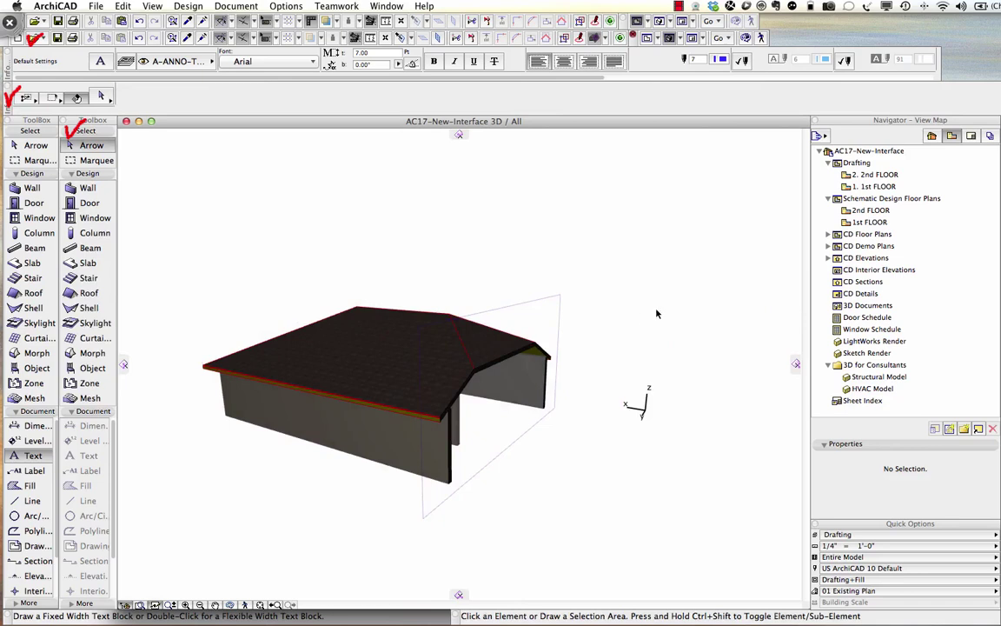
left_click(553, 298)
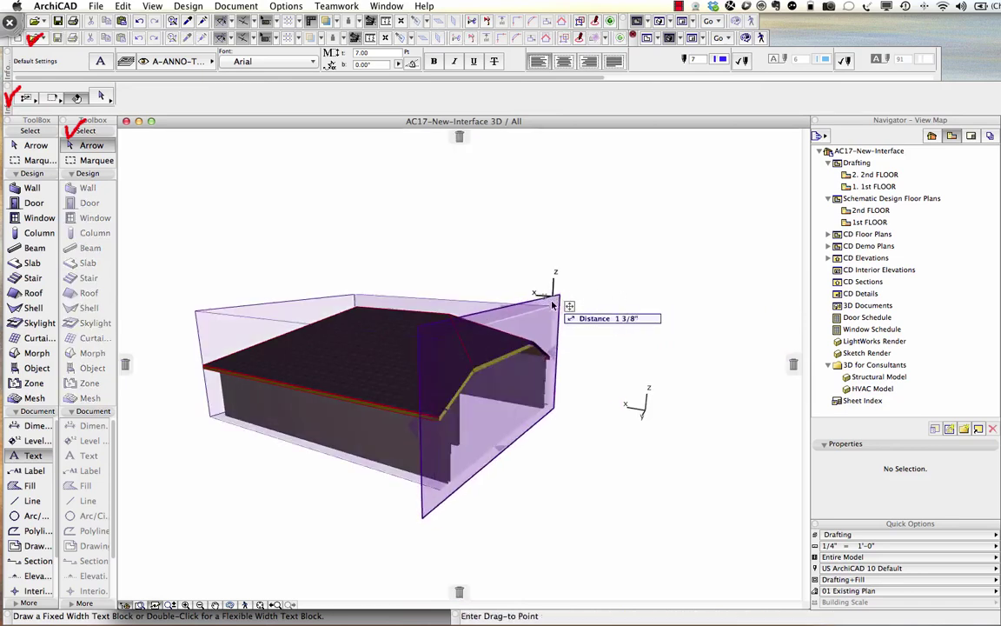
left_click(428, 306)
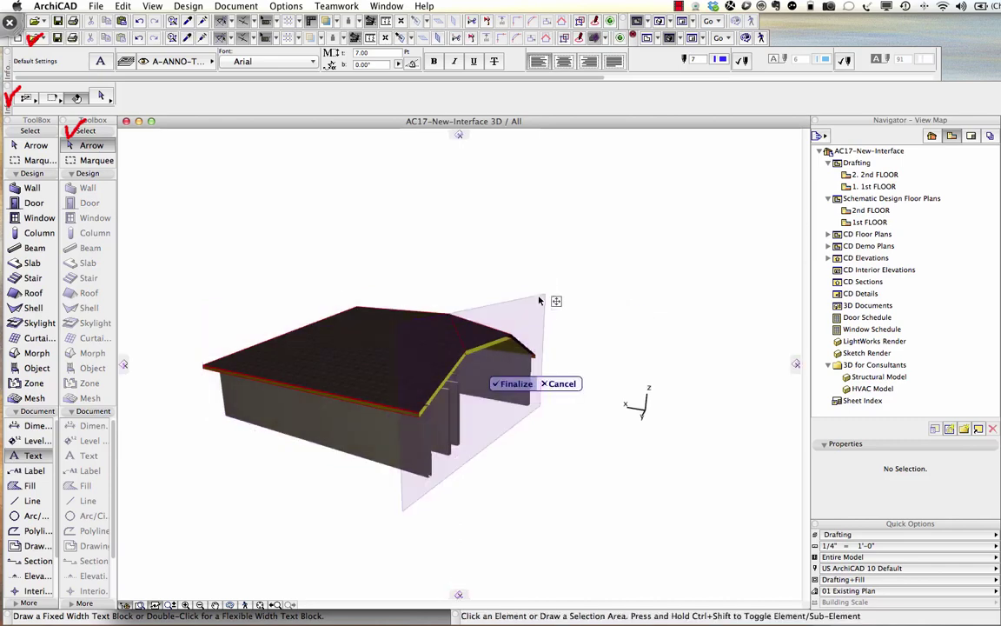
key("Return")
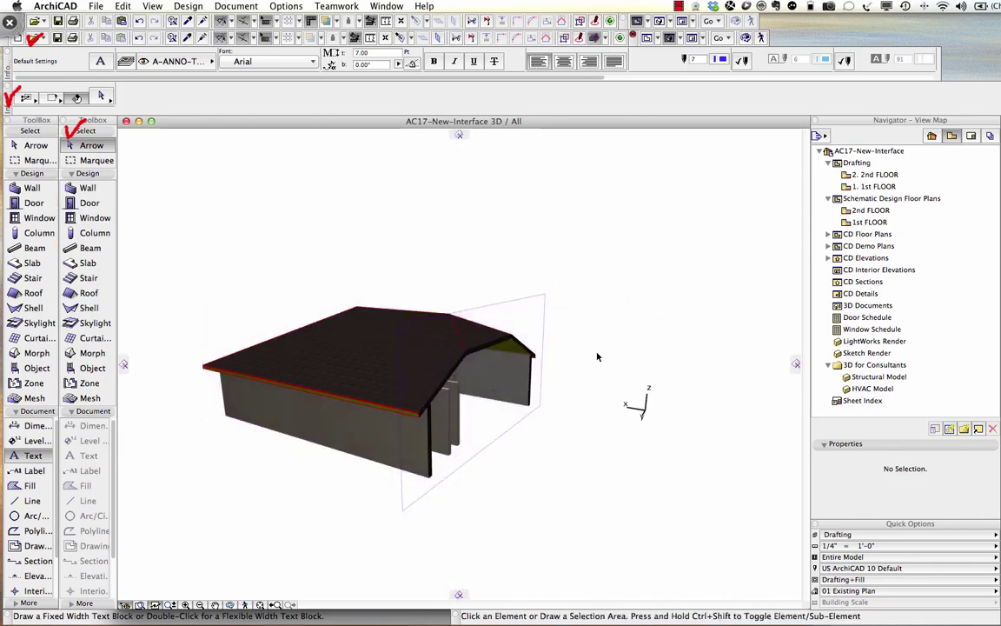
Add a lengthwise cutting plane on the 1st FLOOR plan and orbit the 3D view to the cut side.
key("F2")
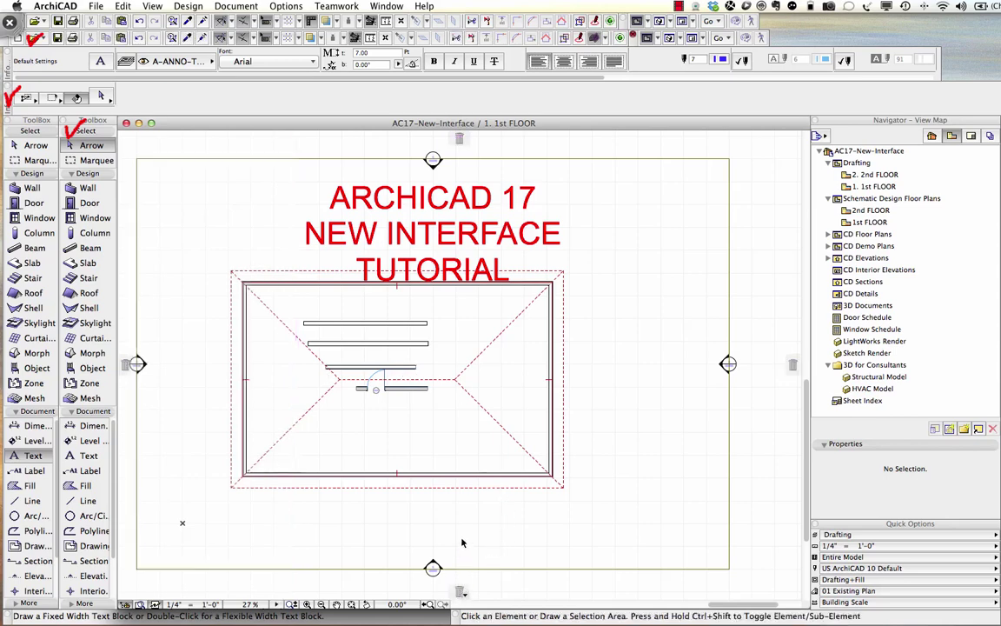
left_click_drag(460, 596, 474, 445)
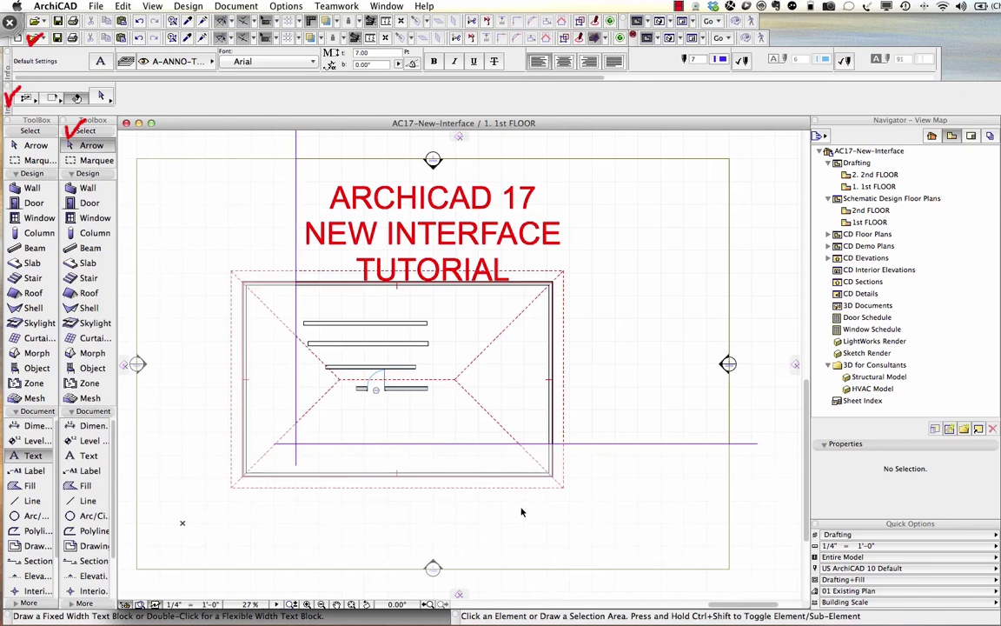
key("F3")
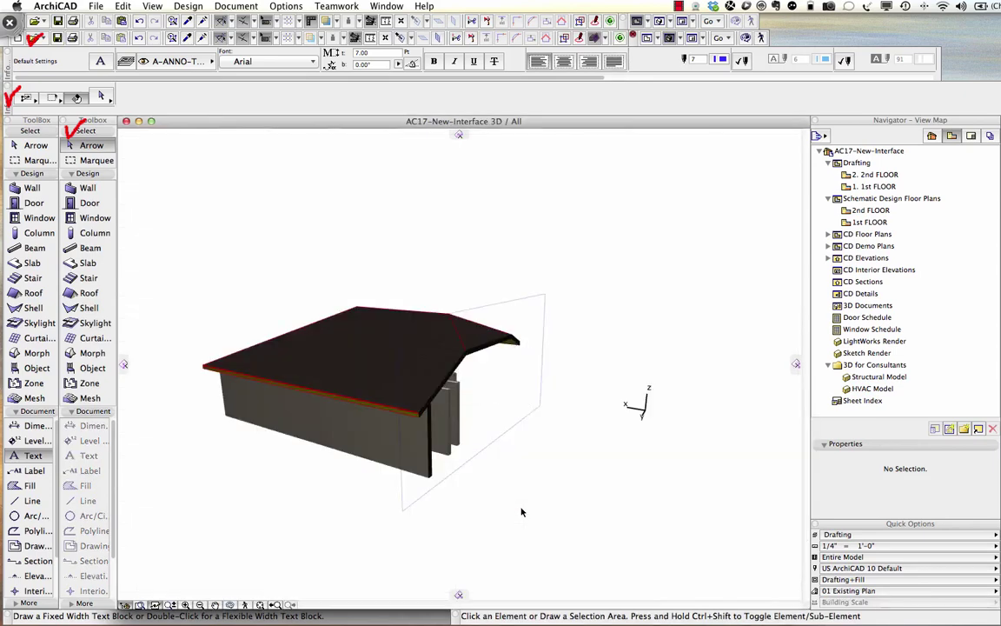
mouse_move(669, 375)
middle_mouse_down("shift")
mouse_move(603, 415)
mouse_move(353, 395)
mouse_move(505, 406)
middle_mouse_up("shift")
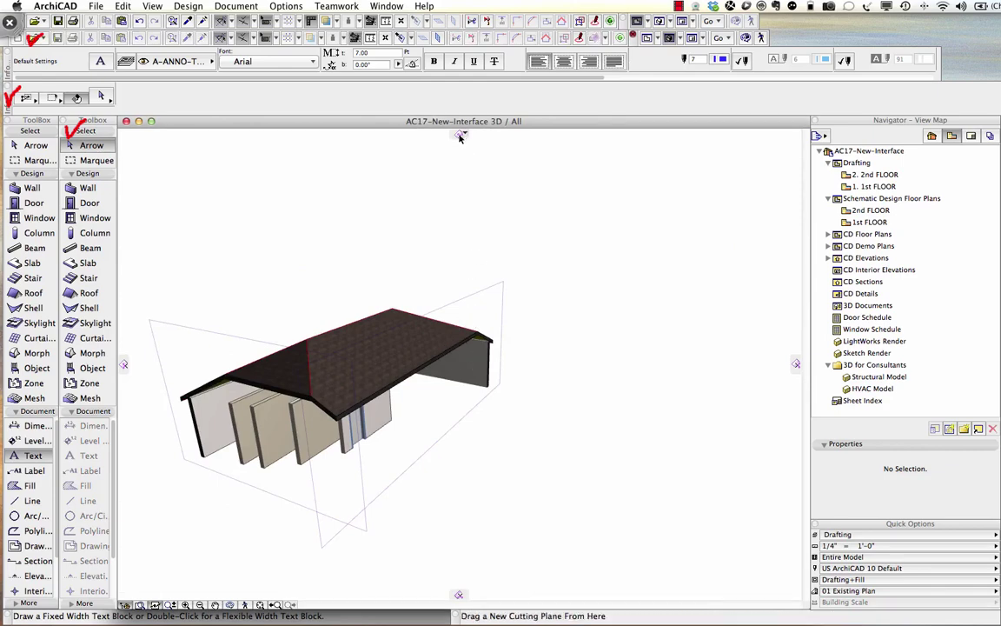
Lower a horizontal cutting plane to about 7' so the roof is cut away.
left_click_drag(466, 136, 464, 317)
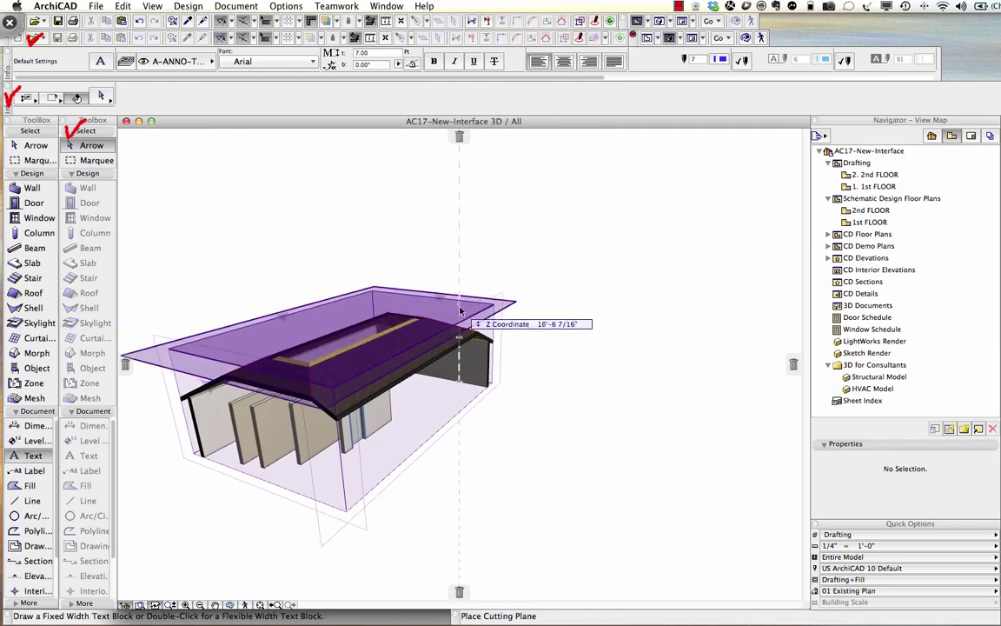
left_click_drag(464, 317, 485, 359)
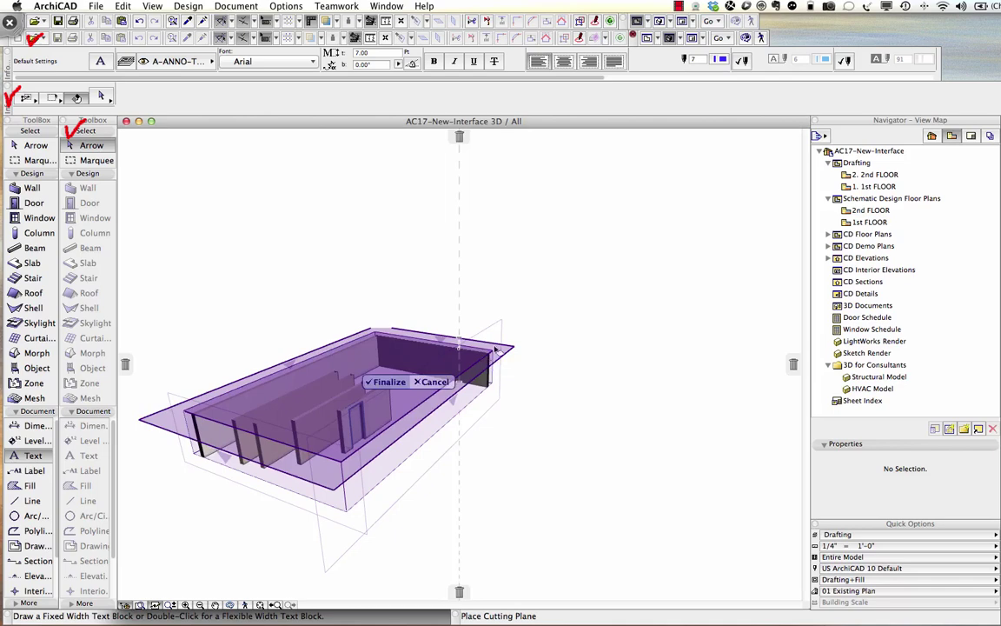
left_click(387, 381)
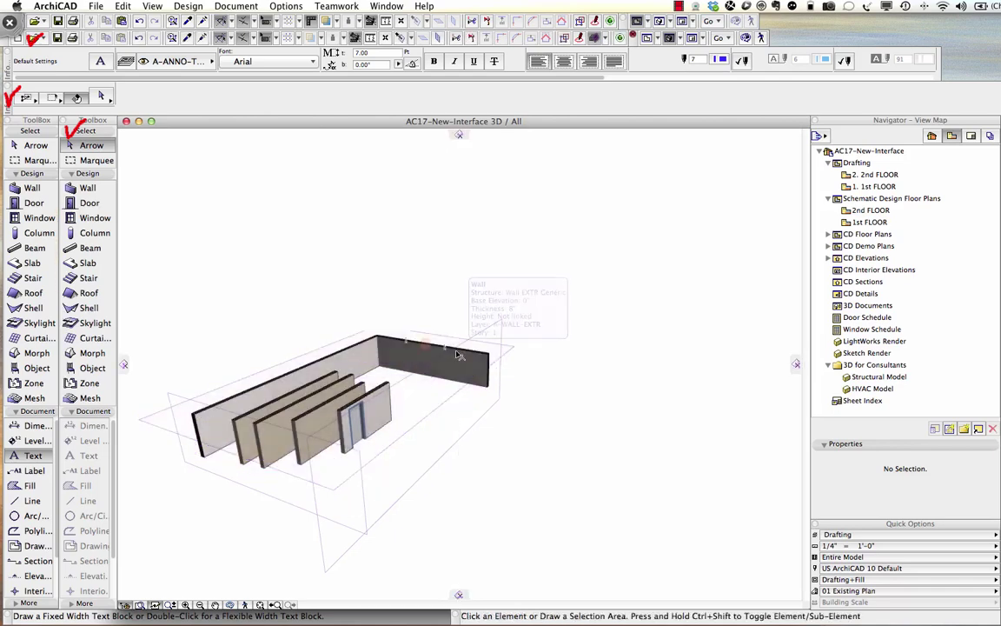
Toggle the 3D cutaway off and on twice to compare, then open its options dropdown.
left_click(593, 37)
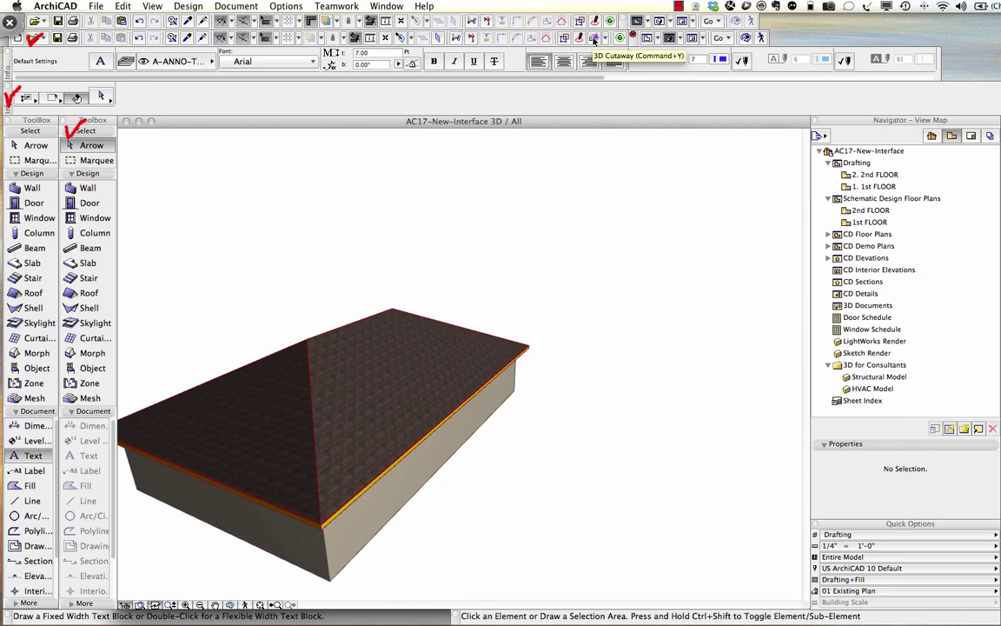
left_click(594, 37)
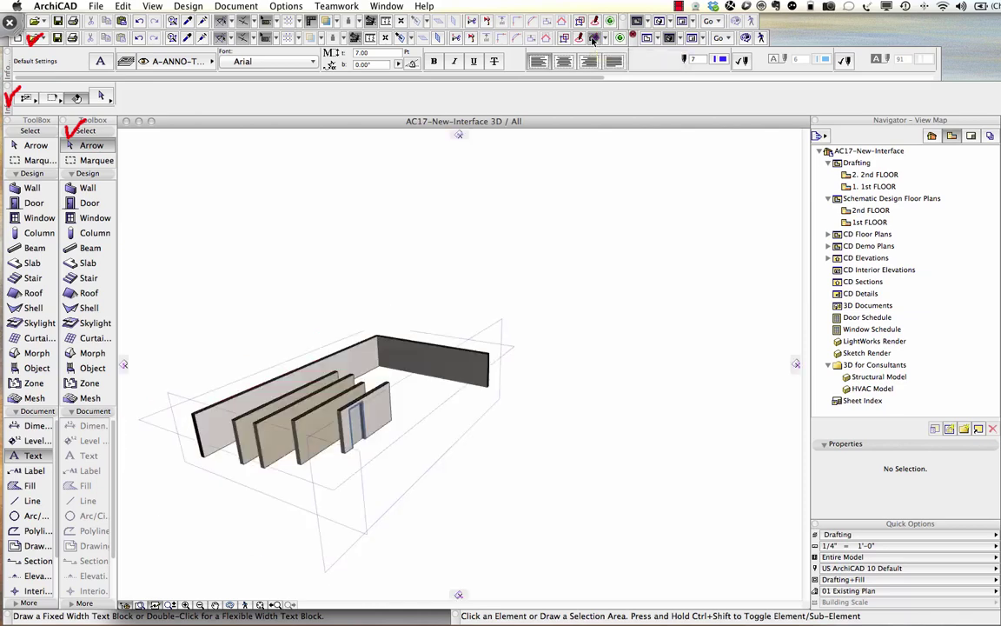
left_click(593, 37)
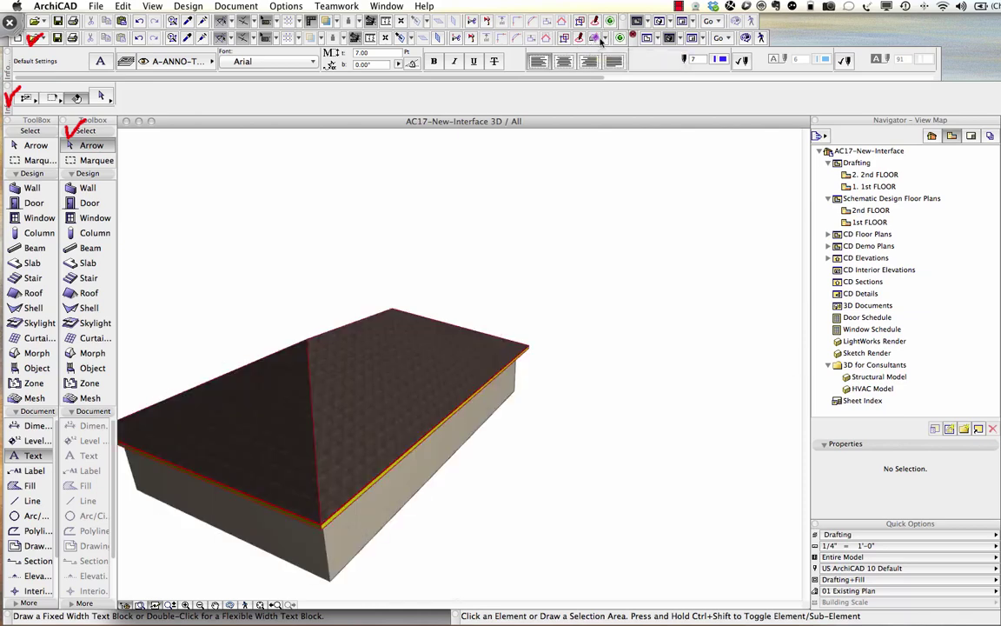
left_click(594, 38)
left_click(607, 39)
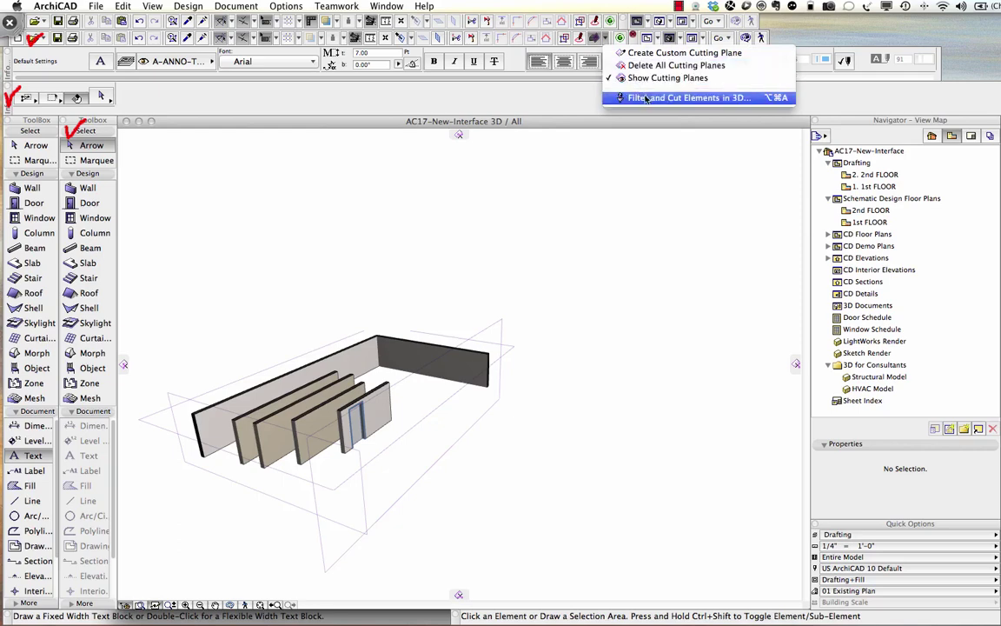
Set Cut Surface Display to Use Element Attributes in Filter and Cut Elements in 3D.
left_click(646, 98)
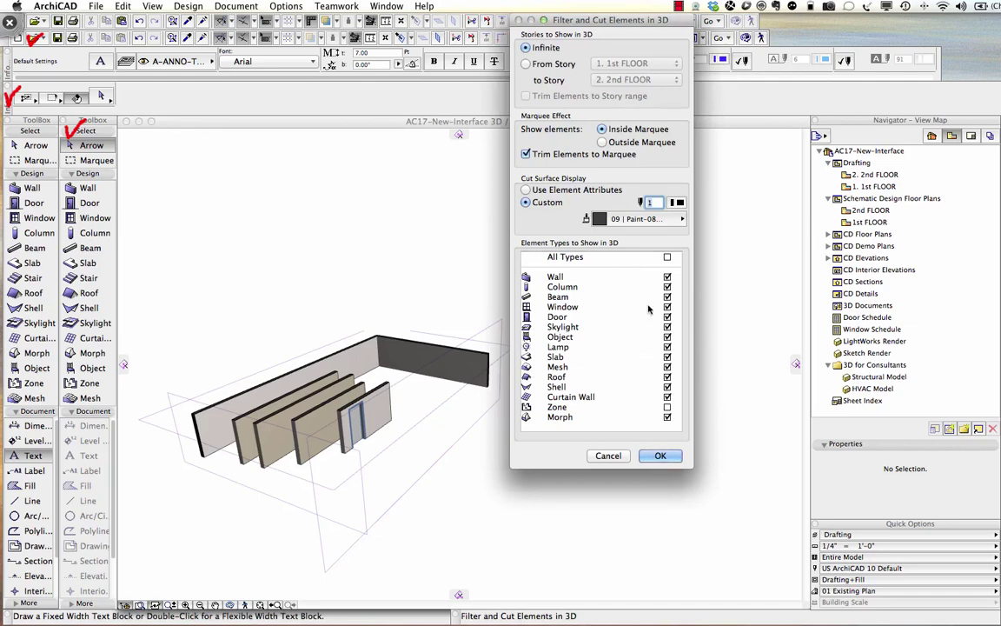
left_click(526, 191)
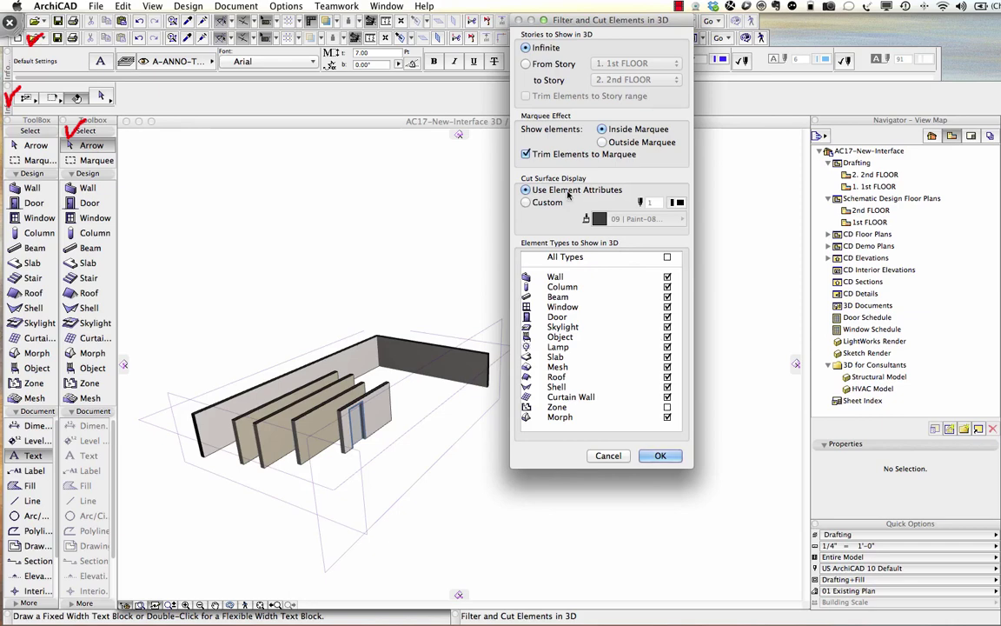
left_click(660, 455)
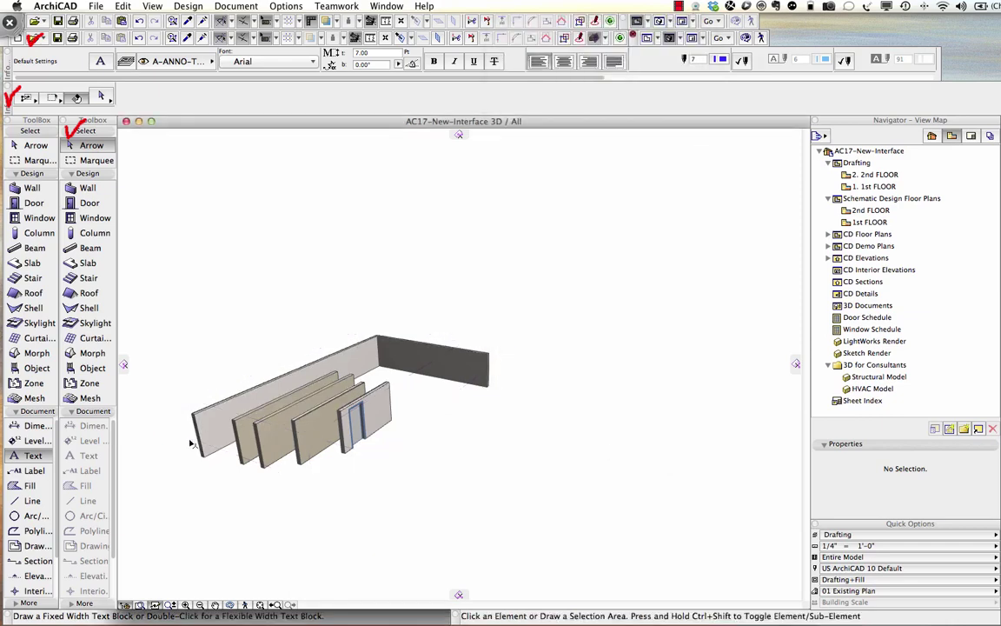
Zoom in and pan to inspect the light cut tops of the sliced walls.
scroll(204, 444, "up", 3)
scroll(196, 399, "up", 3)
scroll(196, 399, "up", 3)
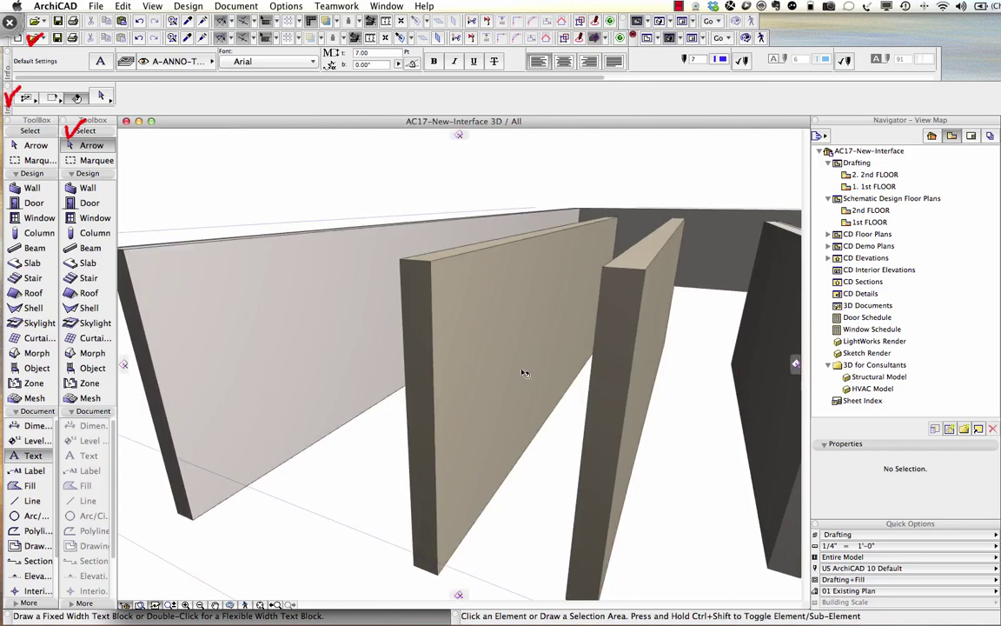
mouse_move(362, 425)
middle_mouse_down()
mouse_move(418, 446)
mouse_move(485, 454)
mouse_move(504, 490)
middle_mouse_up()
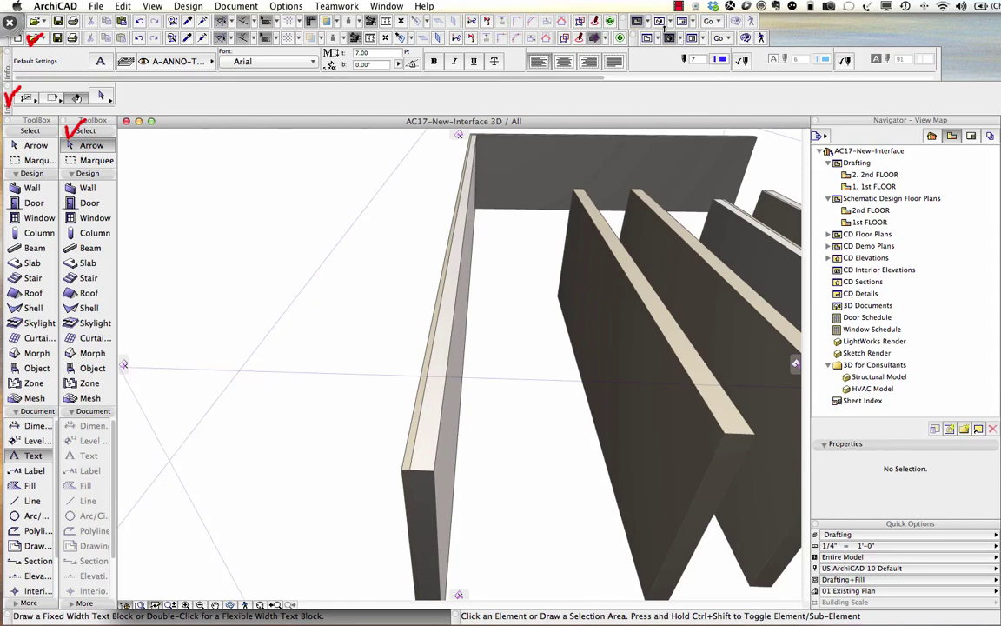
Open the Filter and Cut Elements in 3D settings and close them unchanged.
left_click(606, 40)
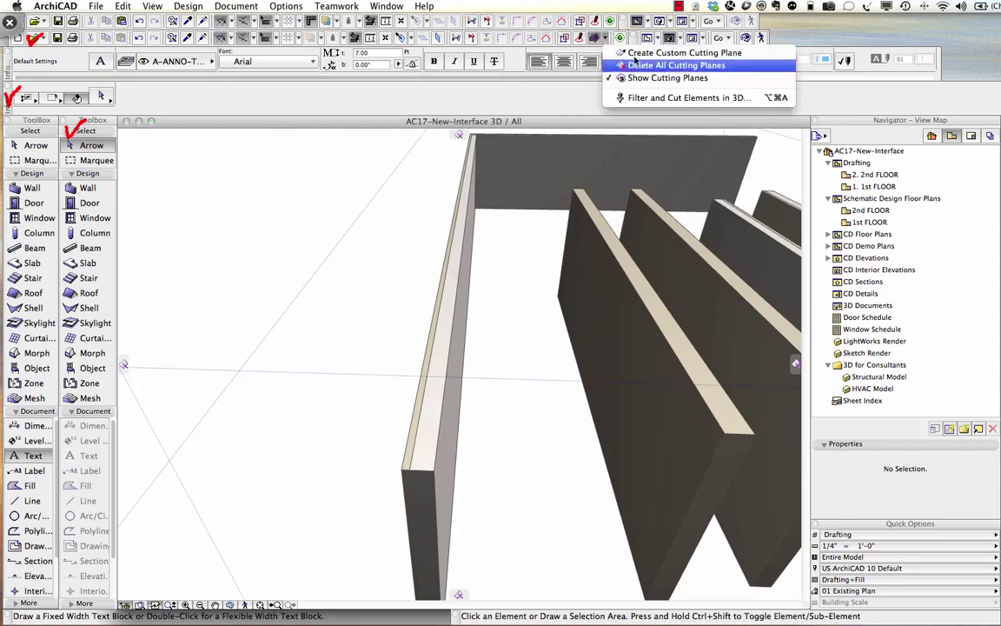
left_click(677, 98)
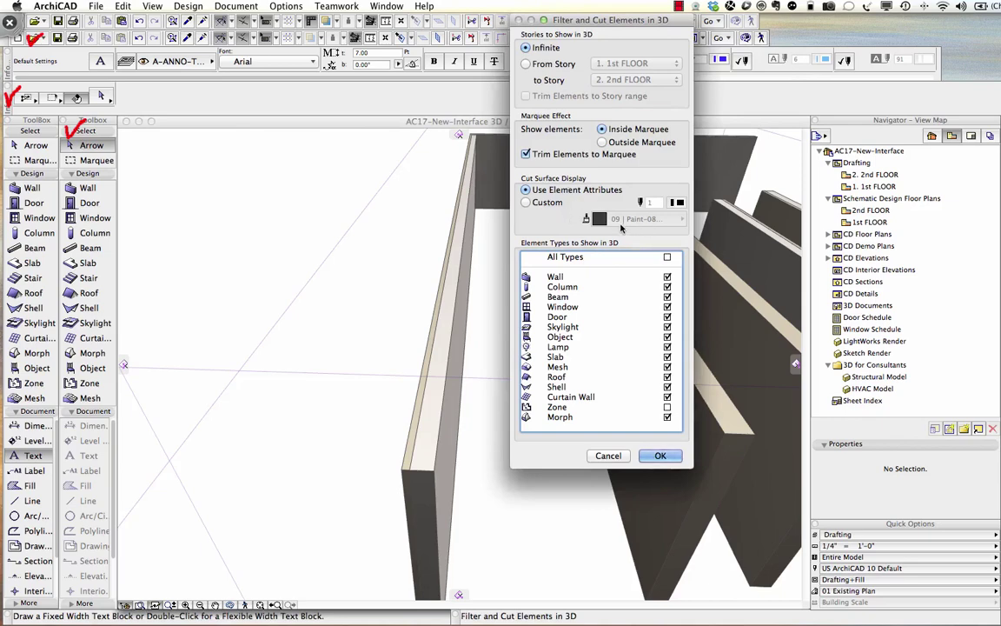
left_click(608, 455)
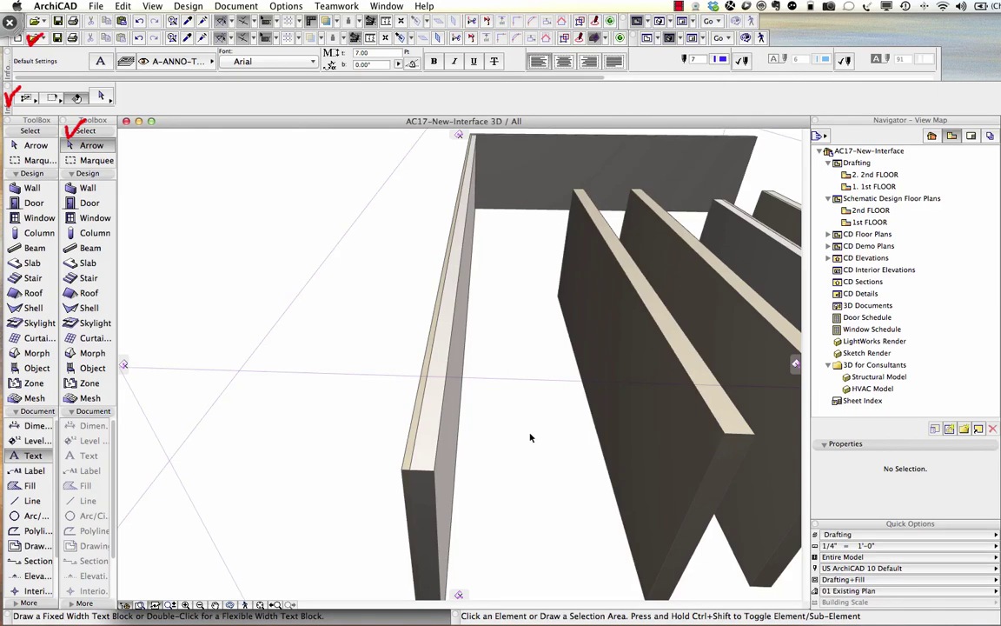
Turn off the 3D cutaway, then zoom out and orbit to see the whole roofed house.
left_click(595, 38)
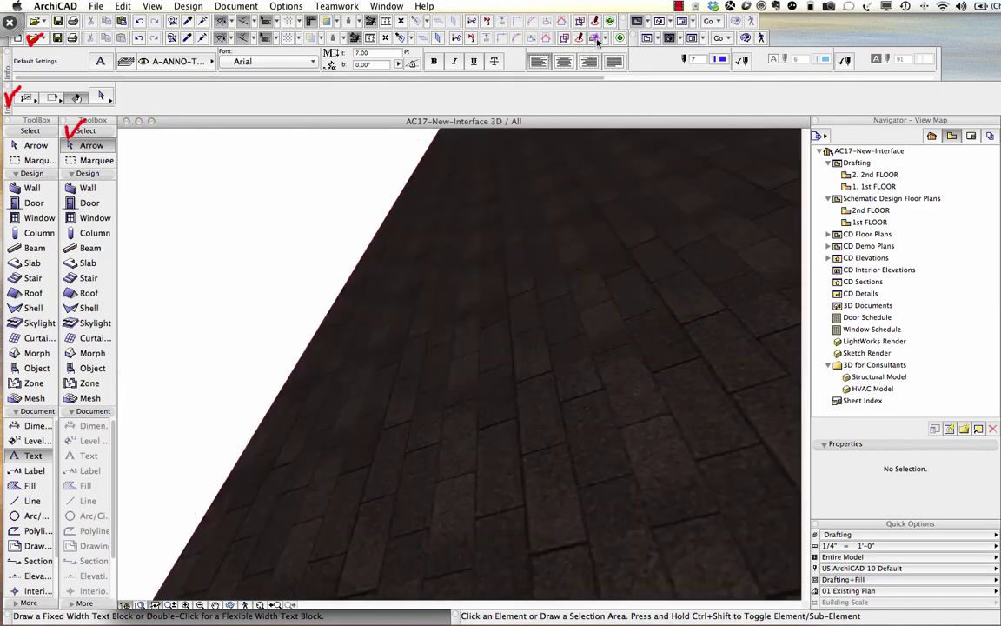
scroll(615, 157, "down", 3)
scroll(614, 157, "down", 3)
scroll(614, 157, "down", 4)
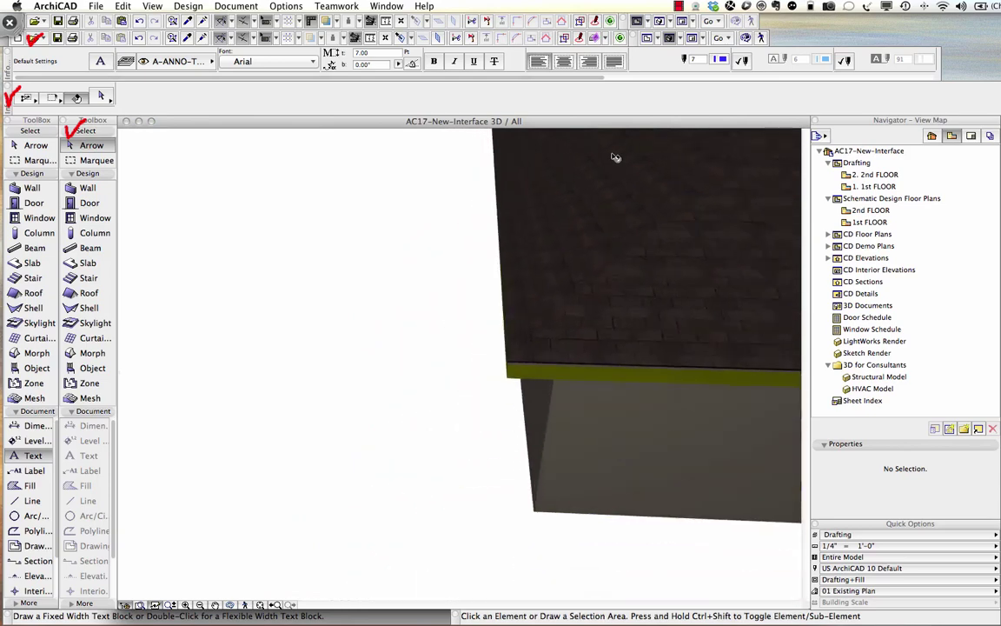
mouse_move(635, 167)
middle_mouse_down("shift")
mouse_move(652, 227)
mouse_move(407, 257)
mouse_move(355, 279)
middle_mouse_up("shift")
scroll(422, 289, "down", 3)
scroll(422, 290, "down", 2)
scroll(422, 289, "down", 2)
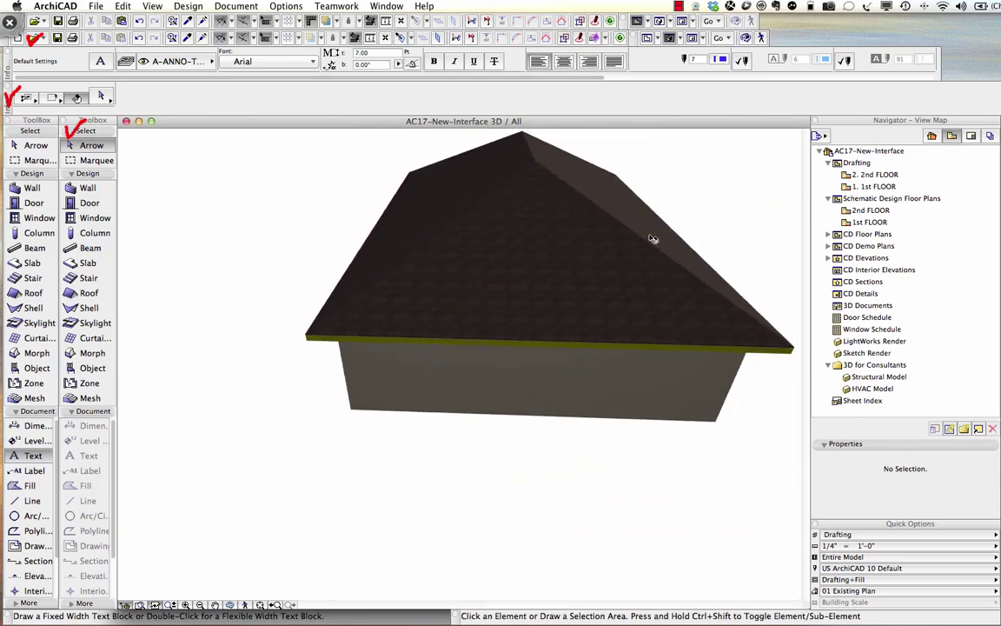
Bring the 1. 1st FLOOR plan window to the front with F2.
key("F2")
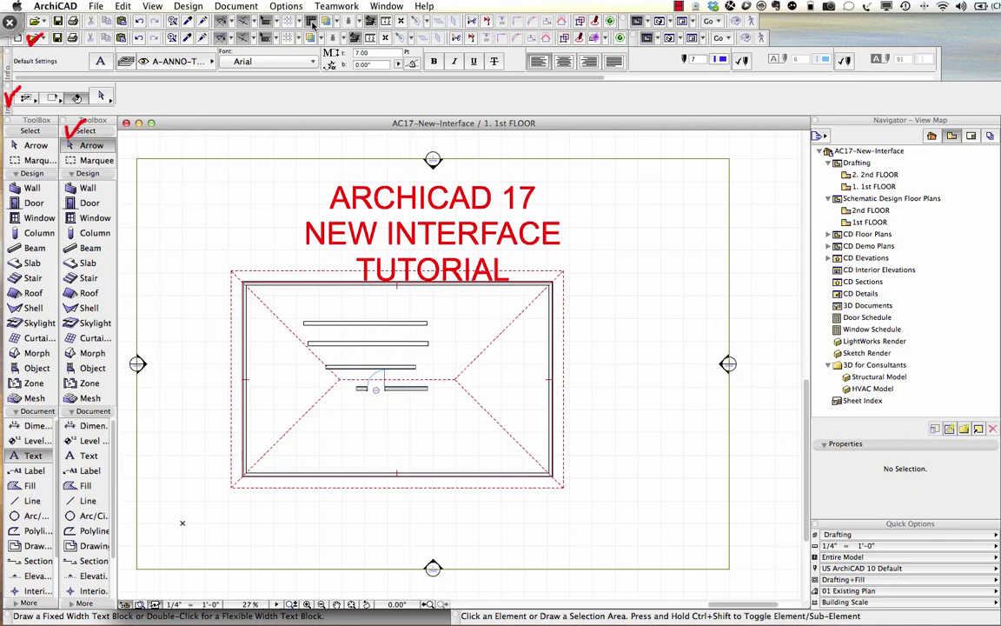
In ArchiCAD 16, show the rulers, zoom the plan, hide the rulers, and return to ArchiCAD 17.
key("super+Tab")
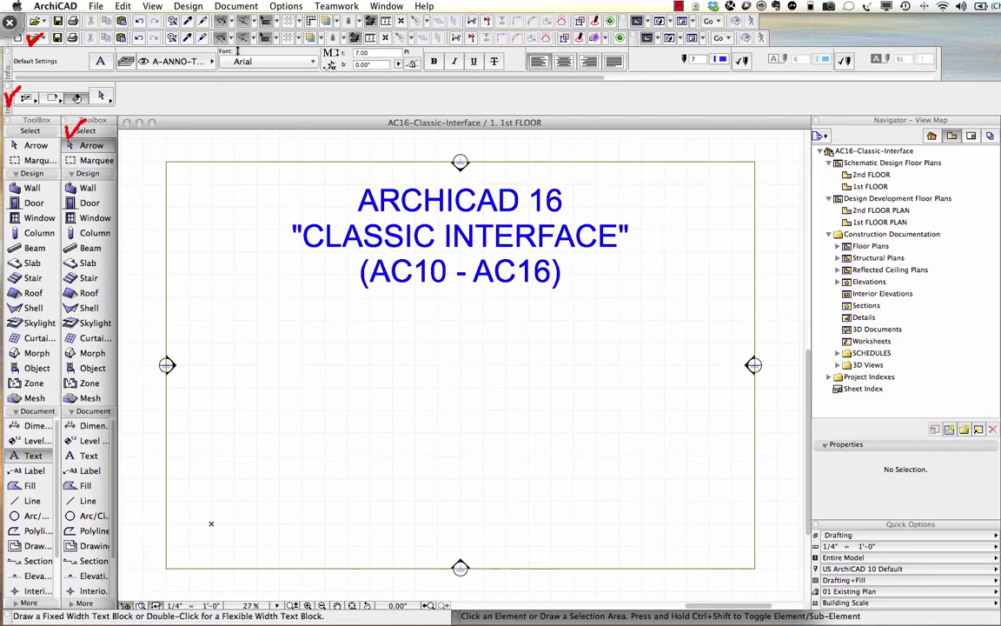
left_click(280, 21)
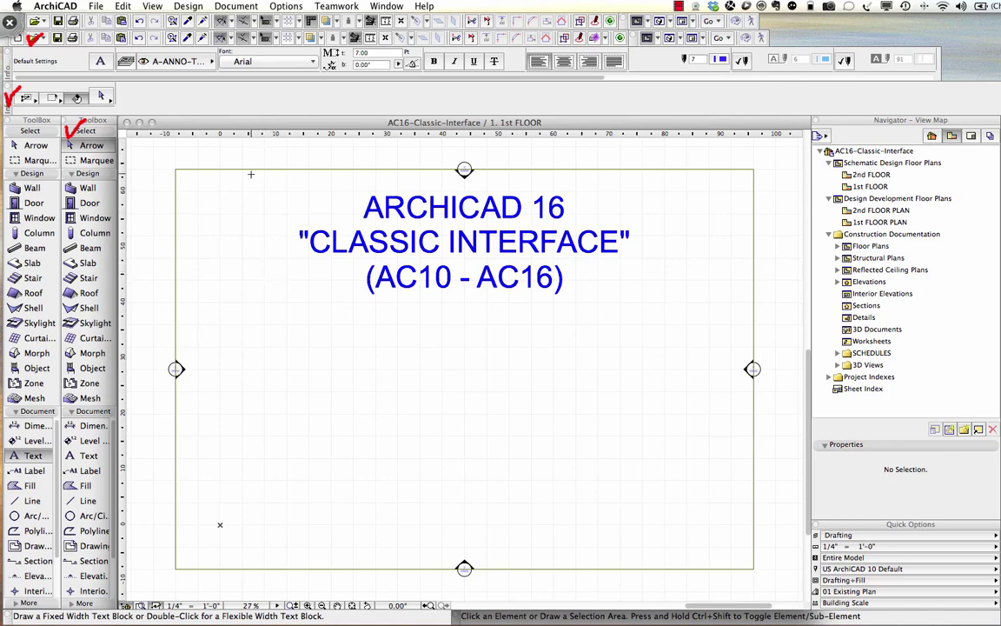
scroll(261, 243, "down", 5)
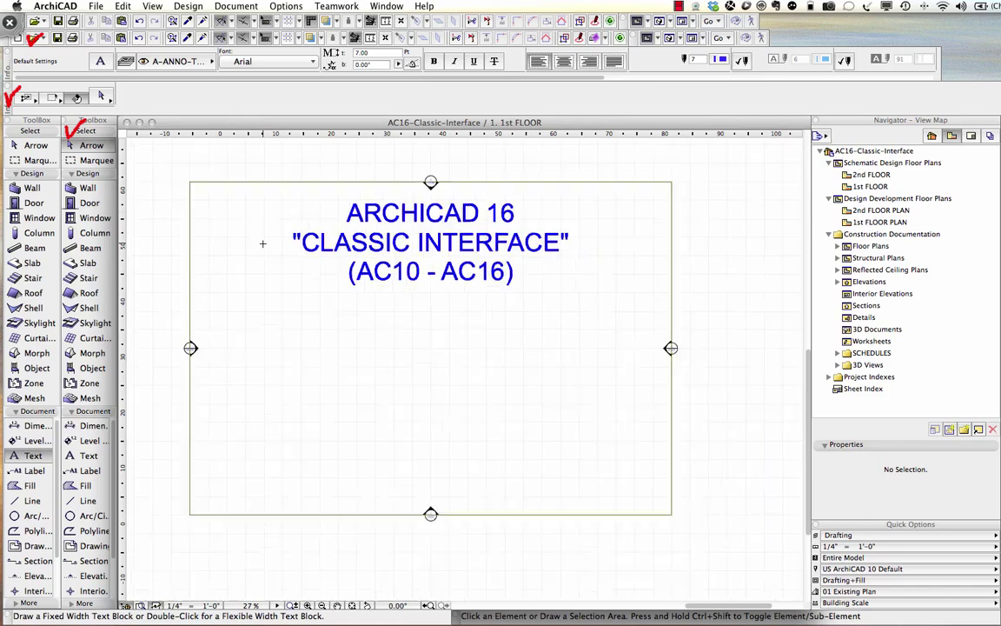
scroll(263, 241, "up", 4)
scroll(263, 242, "up", 5)
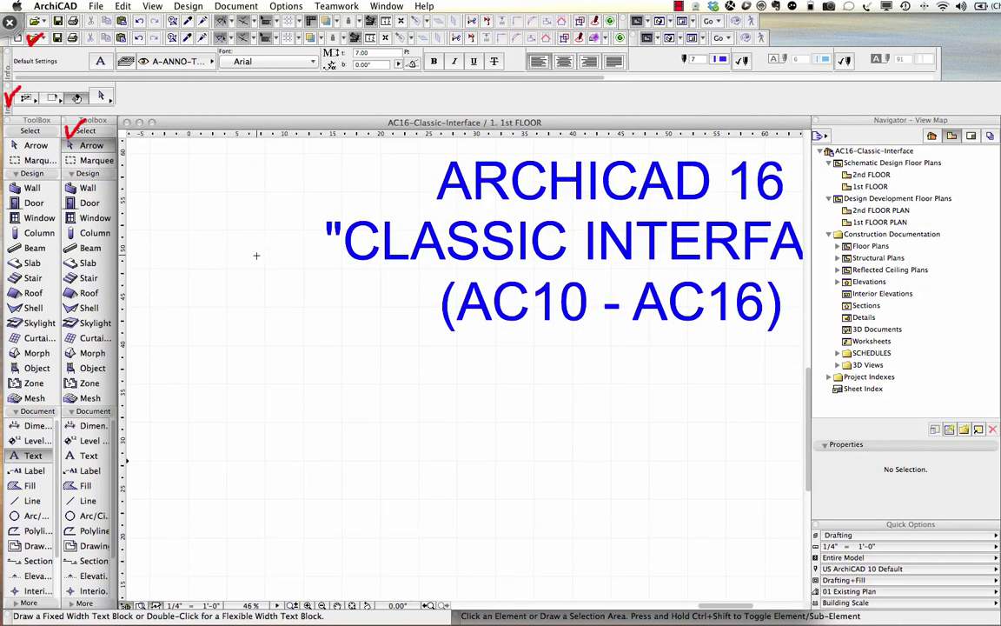
scroll(257, 255, "down", 6)
scroll(256, 254, "up", 2)
scroll(257, 255, "up", 2)
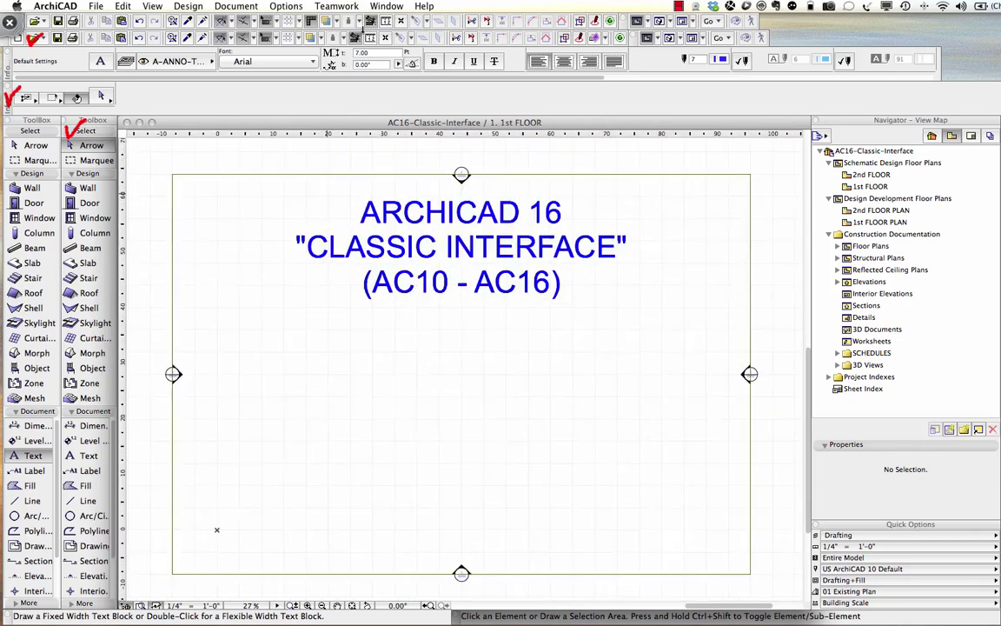
left_click(311, 22)
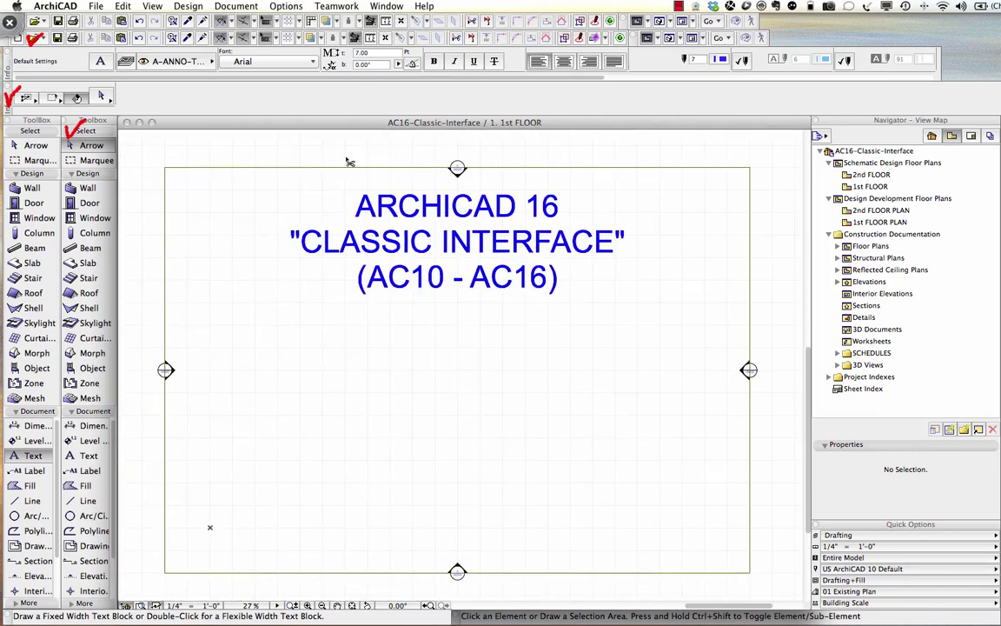
key("super+Tab")
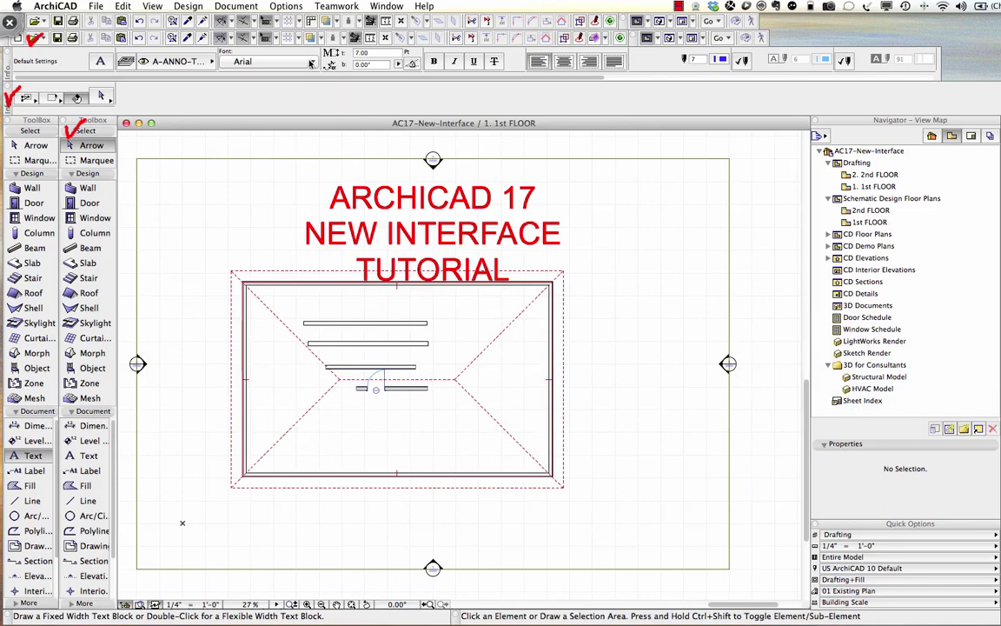
left_click(152, 6)
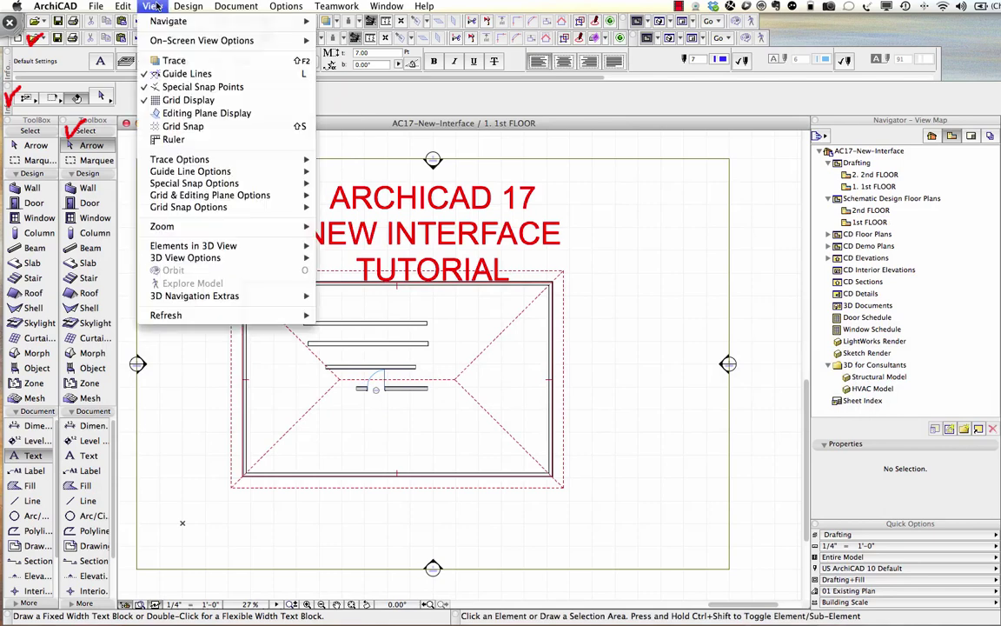
left_click(165, 138)
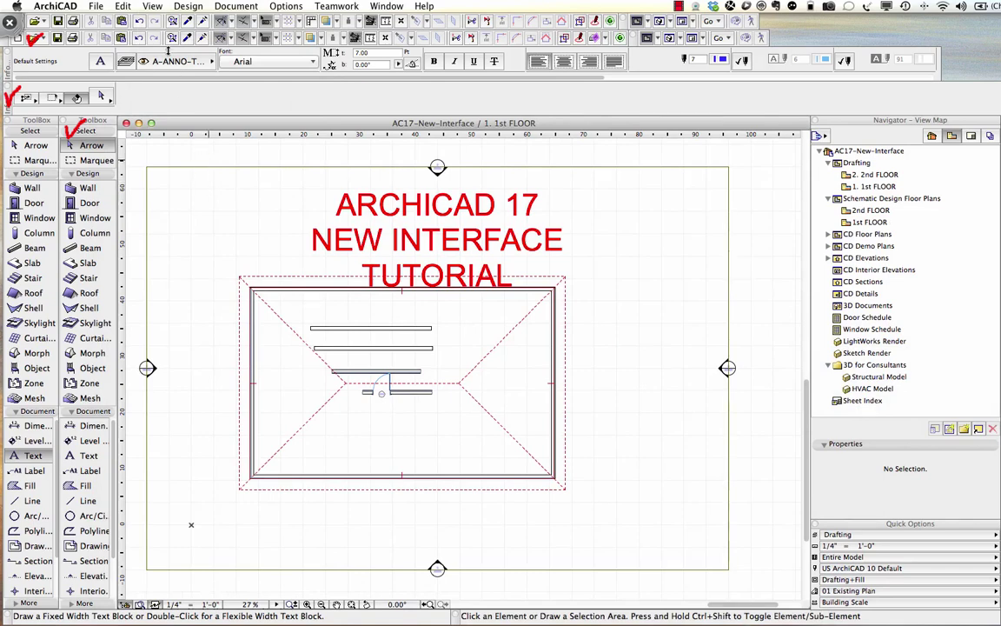
left_click(152, 7)
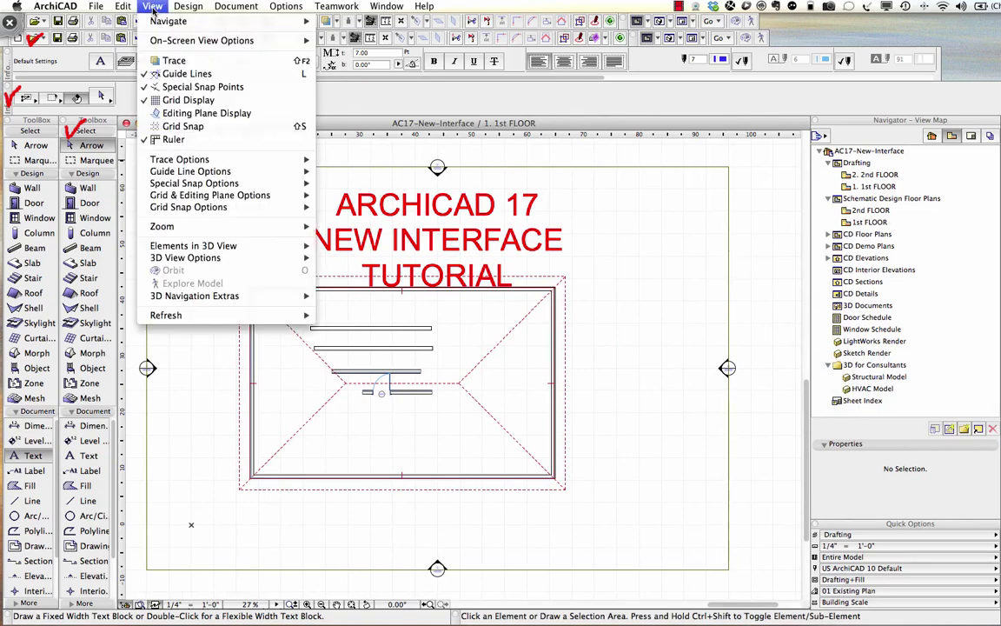
left_click(174, 140)
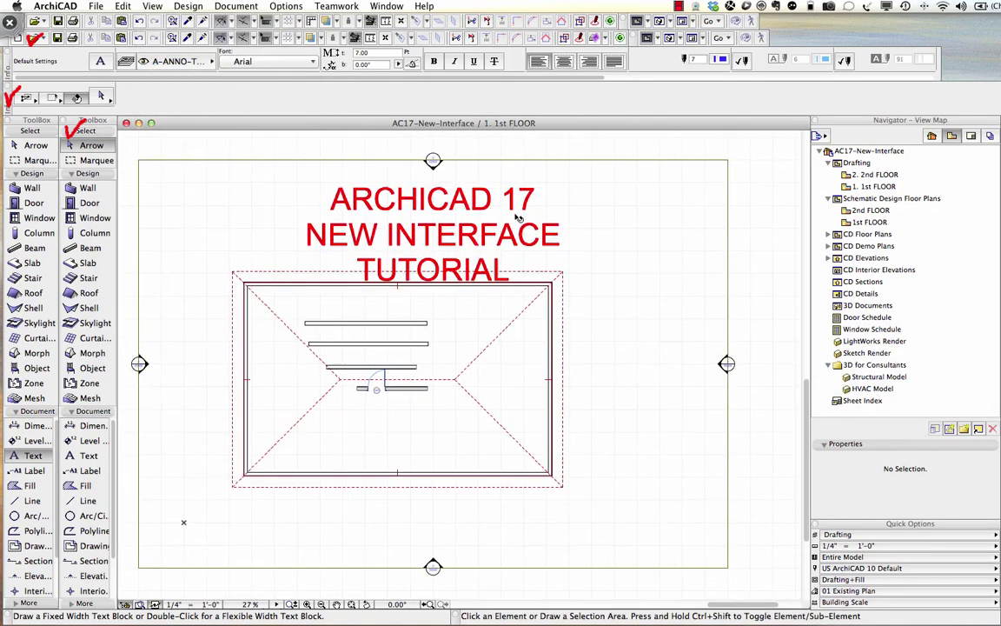